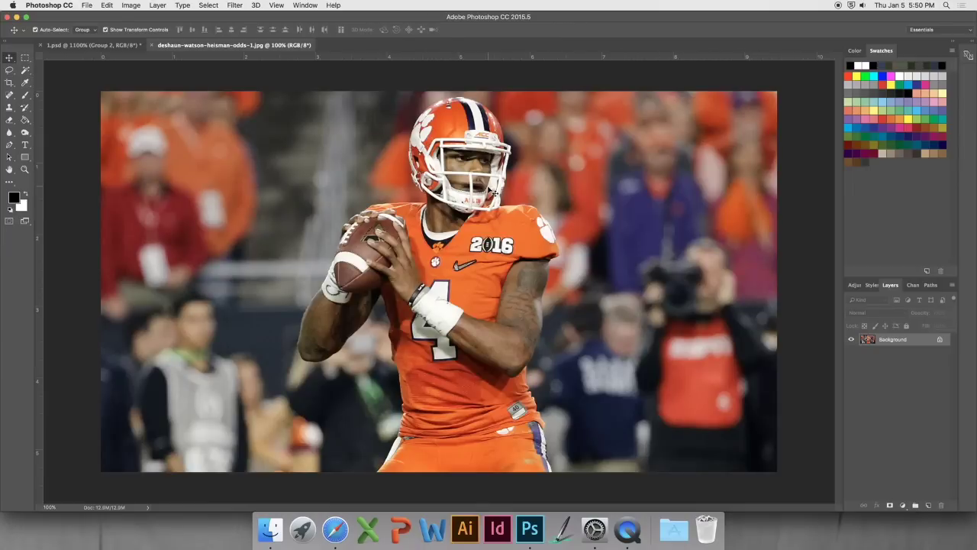
Switch to Safari and replace the image search with one for bryce petty.
{"action": "left_click", "coordinate": [335, 529]}
{"action": "scroll", "coordinate": [281, 238], "scroll_direction": "up", "scroll_amount": 1}
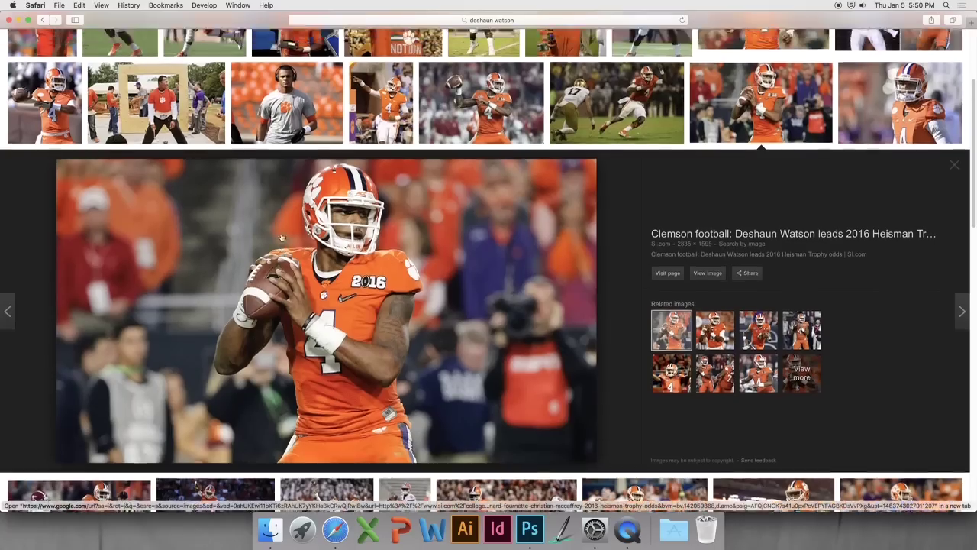
{"action": "scroll", "coordinate": [281, 239], "scroll_direction": "up", "scroll_amount": 3}
{"action": "triple_click", "coordinate": [145, 49]}
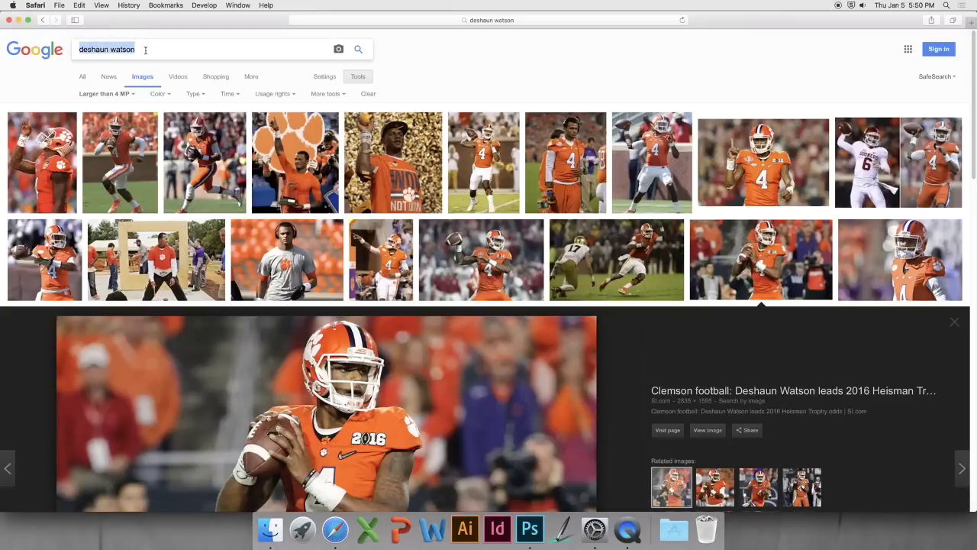
{"action": "type", "text": "bryce pe"}
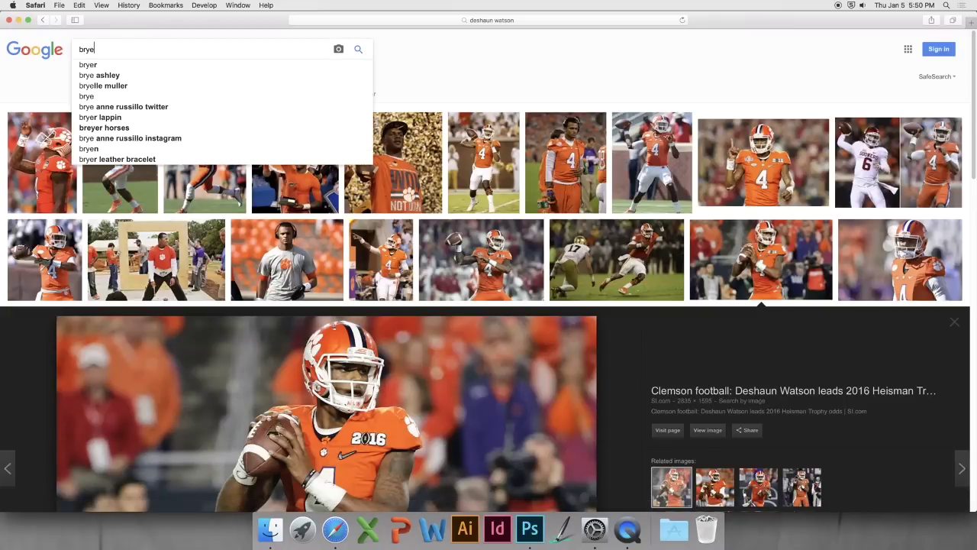
{"action": "type", "text": "tty"}
{"action": "key", "text": "Return"}
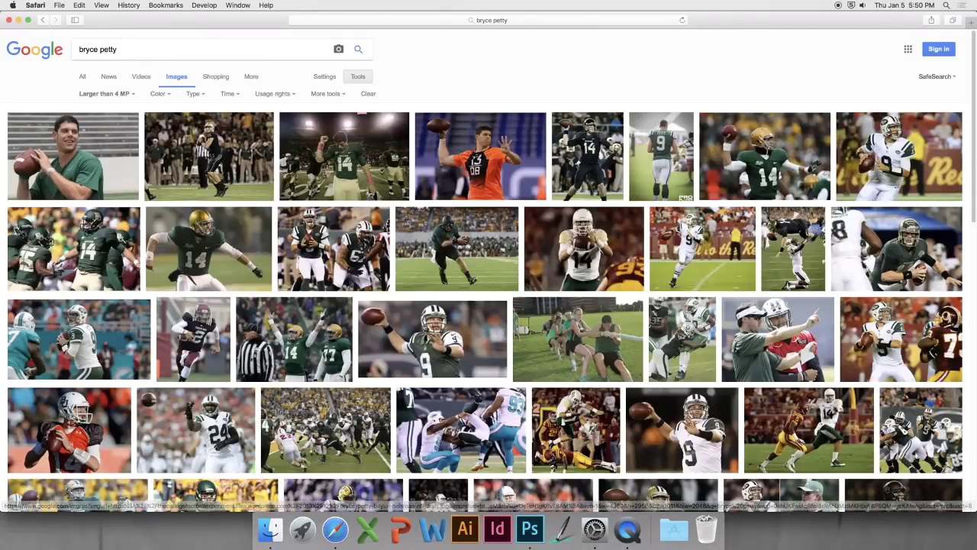
Look through the image results and refine the search to bryce petty jets.
{"action": "scroll", "coordinate": [684, 265], "scroll_direction": "down", "scroll_amount": 1}
{"action": "scroll", "coordinate": [684, 265], "scroll_direction": "down", "scroll_amount": 4}
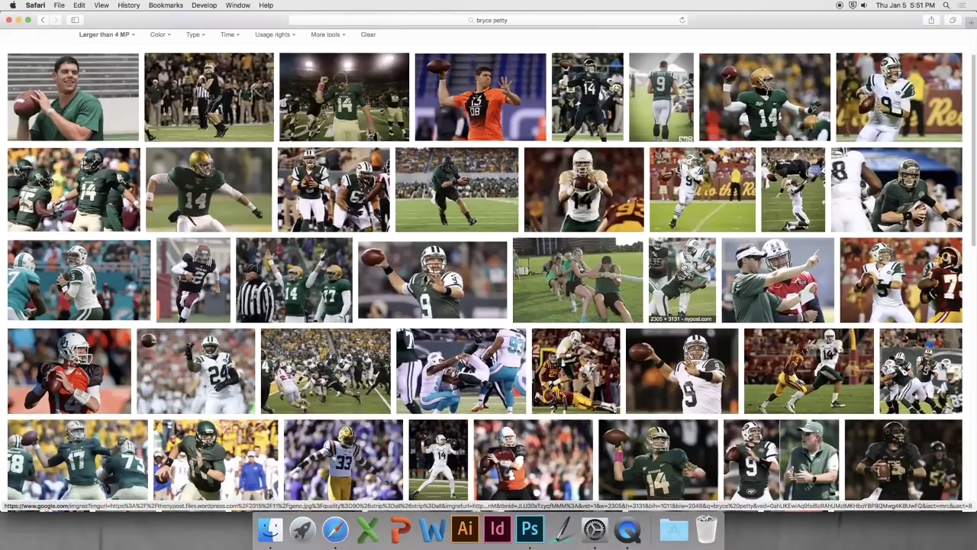
{"action": "scroll", "coordinate": [682, 301], "scroll_direction": "down", "scroll_amount": 1}
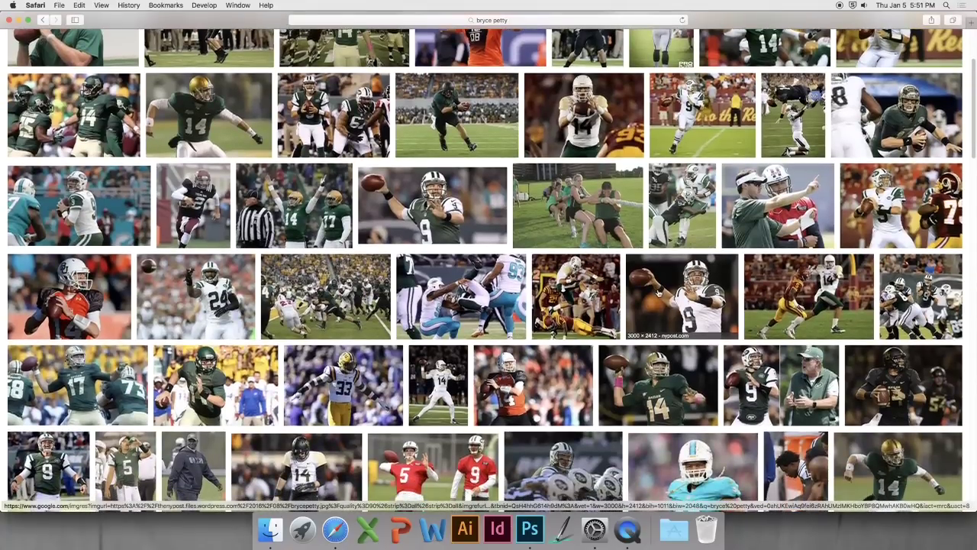
{"action": "scroll", "coordinate": [658, 292], "scroll_direction": "up", "scroll_amount": 5}
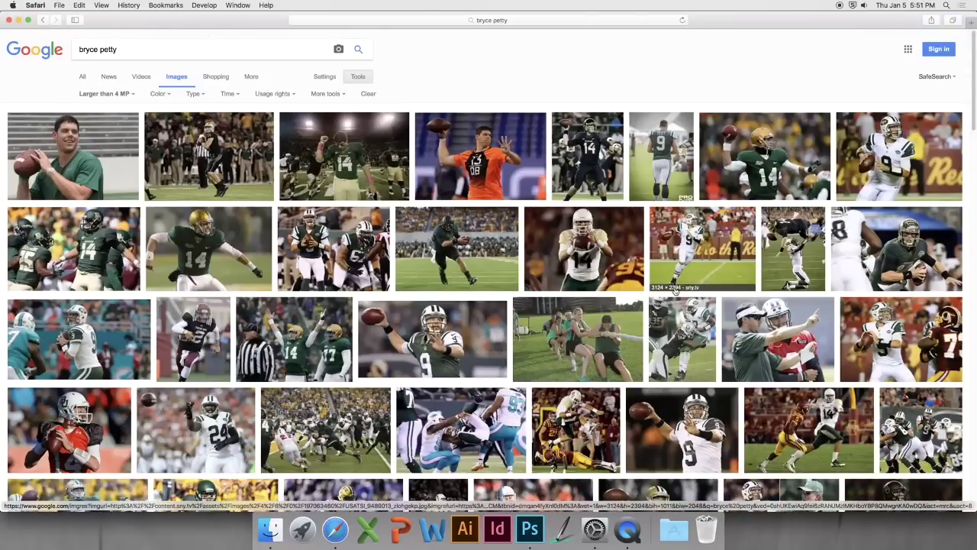
{"action": "left_click", "coordinate": [122, 46]}
{"action": "type", "text": "jets"}
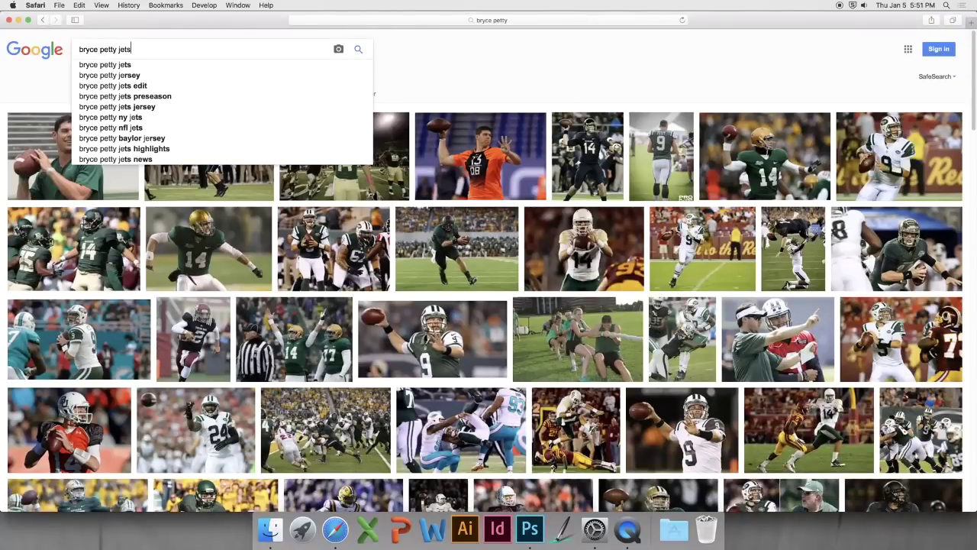
{"action": "key", "text": "Return"}
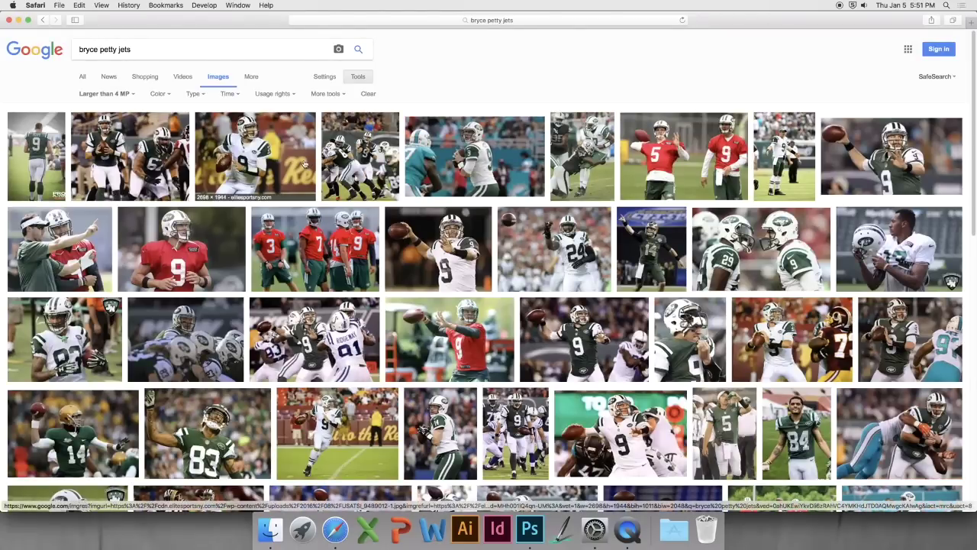
Open the full-size photo of the Jets quarterback facing the Dolphins player and bring it into Photoshop as its own document.
{"action": "scroll", "coordinate": [559, 216], "scroll_direction": "down", "scroll_amount": 1}
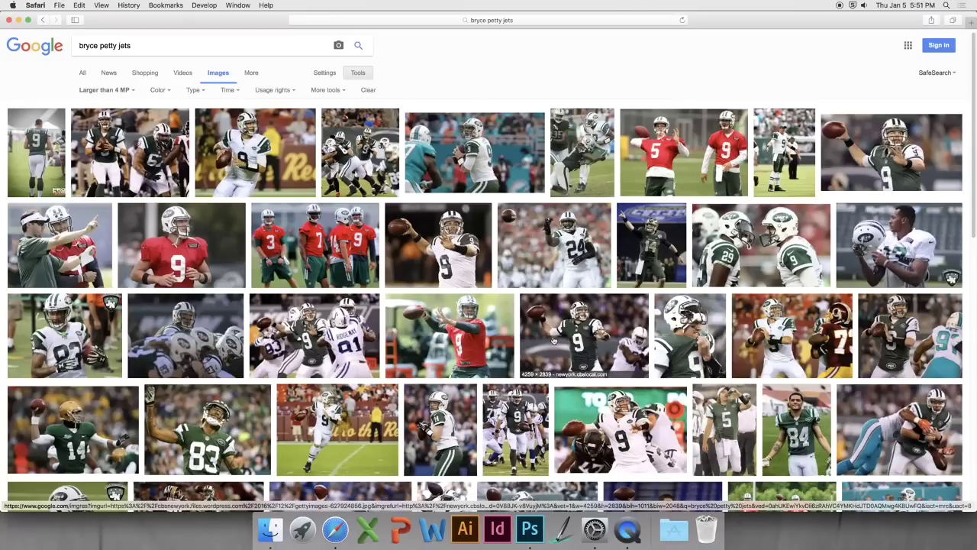
{"action": "scroll", "coordinate": [562, 340], "scroll_direction": "down", "scroll_amount": 2}
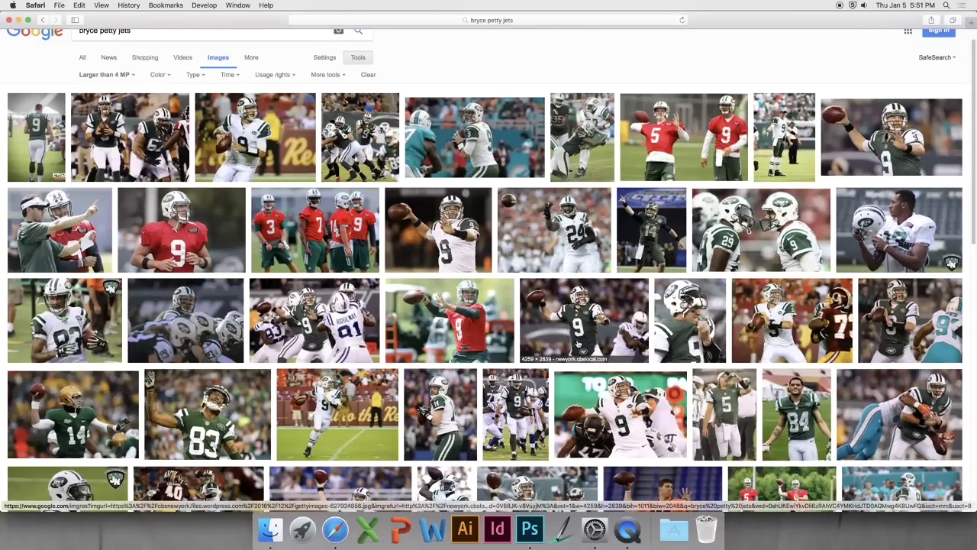
{"action": "left_click", "coordinate": [581, 337]}
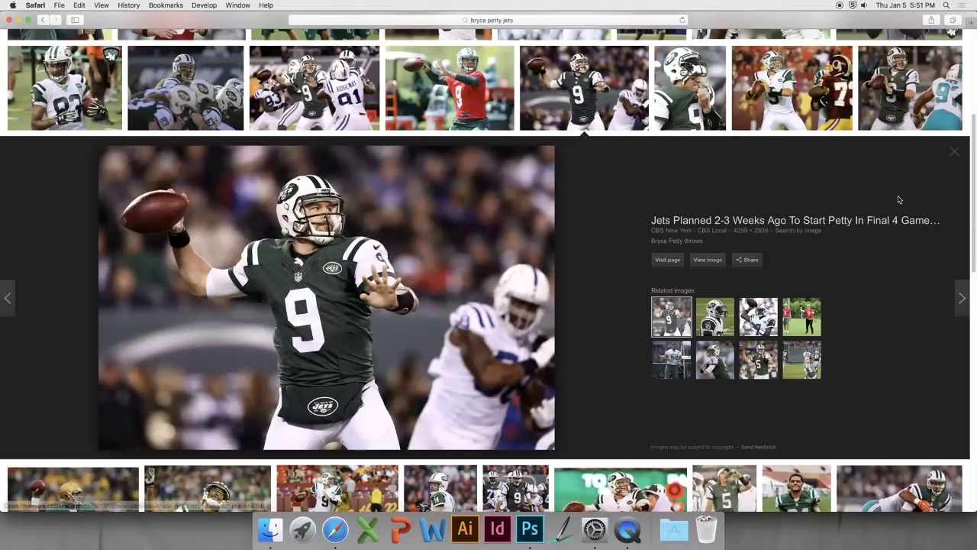
{"action": "left_click", "coordinate": [917, 104]}
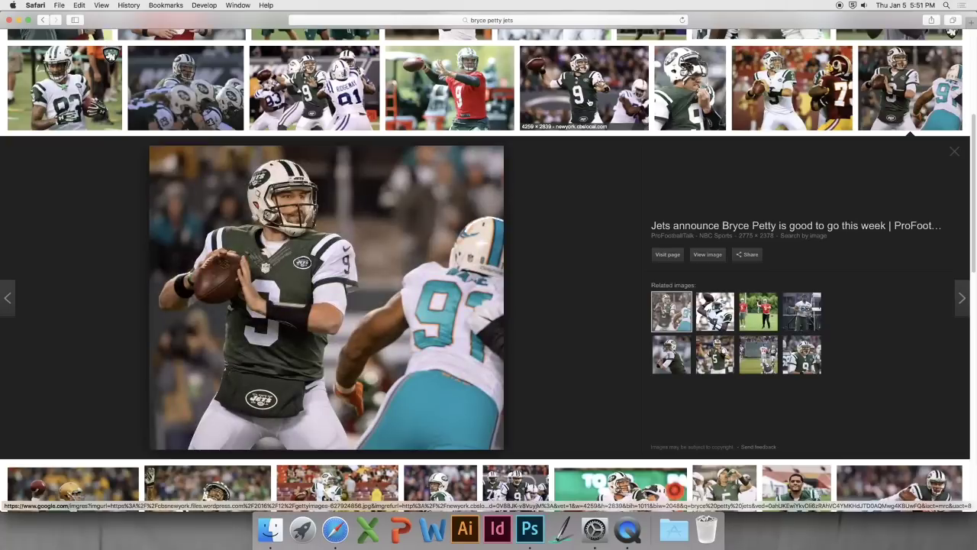
{"action": "left_click", "coordinate": [708, 254]}
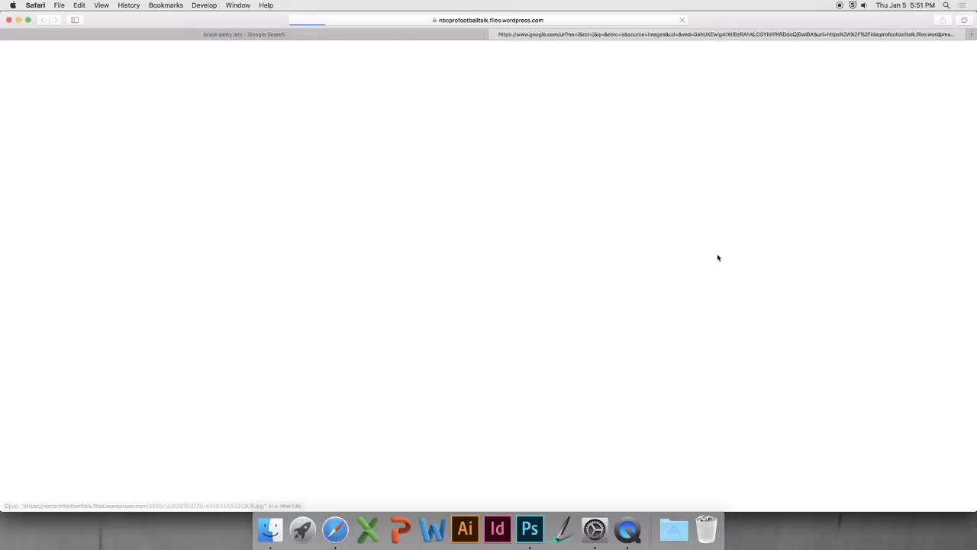
{"action": "left_click_drag", "start_coordinate": [527, 501], "coordinate": [530, 528]}
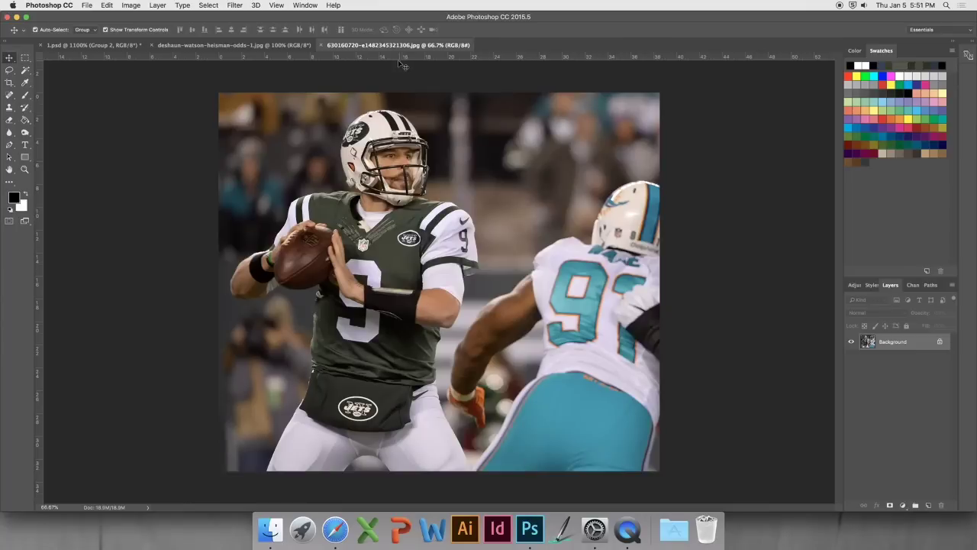
Start a Pen tool path at the neck and trace it down the left inner edge of the Jets jersey collar.
{"action": "key", "text": "s"}
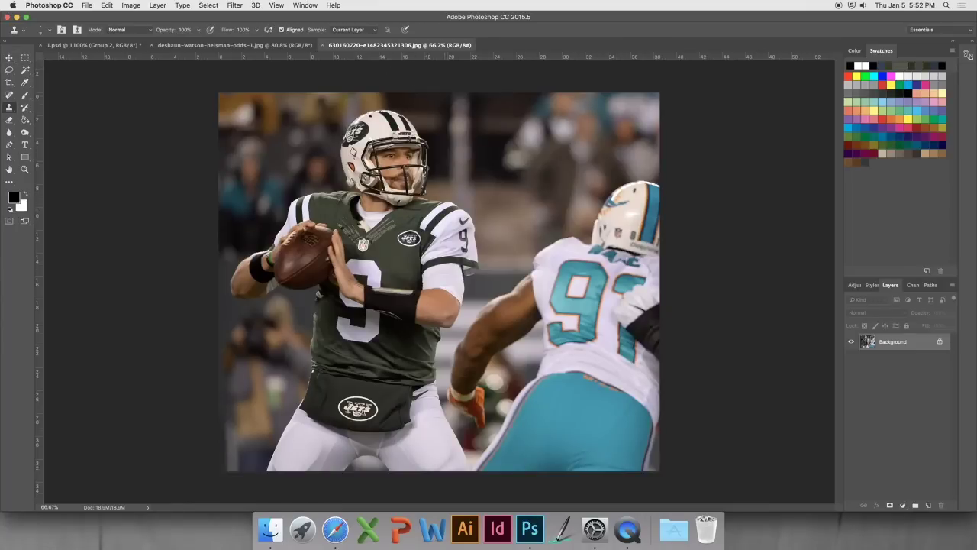
{"action": "scroll", "coordinate": [298, 216], "scroll_direction": "up", "scroll_amount": 5}
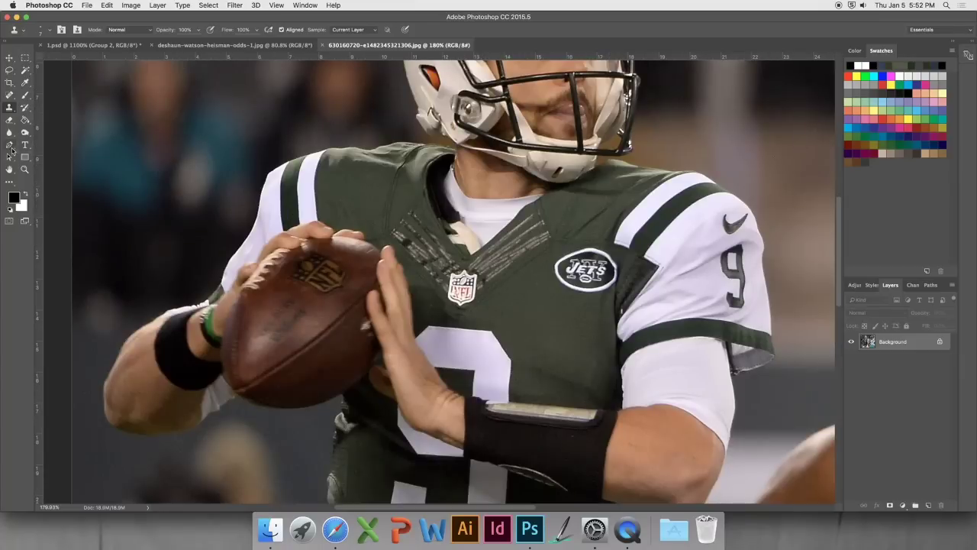
{"action": "left_click", "coordinate": [10, 147]}
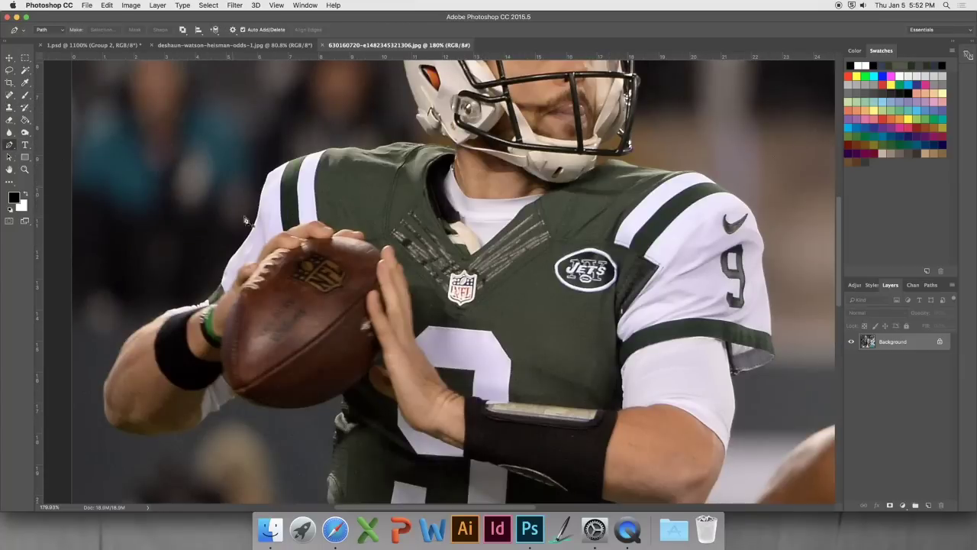
{"action": "scroll", "coordinate": [470, 230], "scroll_direction": "up", "scroll_amount": 3}
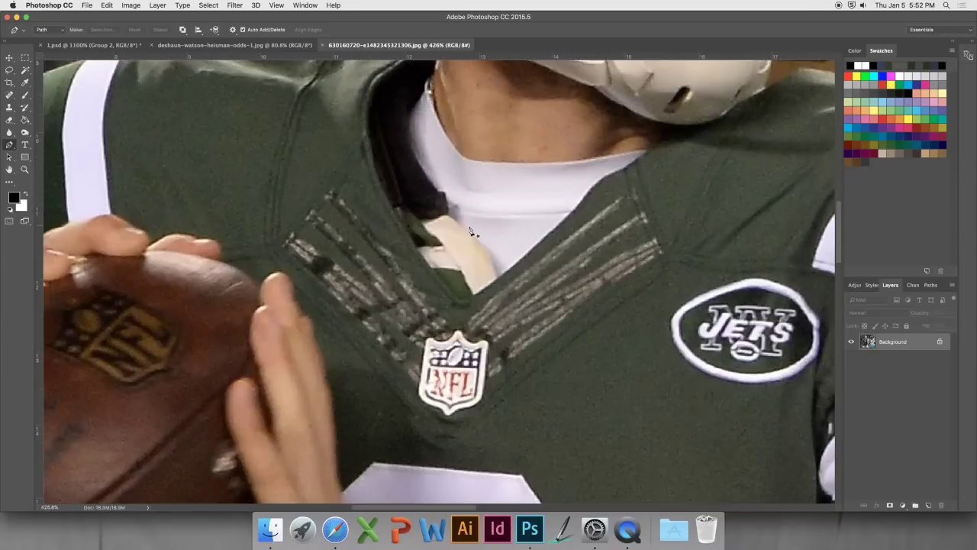
{"action": "scroll", "coordinate": [464, 136], "scroll_direction": "up", "scroll_amount": 2}
{"action": "scroll", "coordinate": [463, 136], "scroll_direction": "up", "scroll_amount": 2}
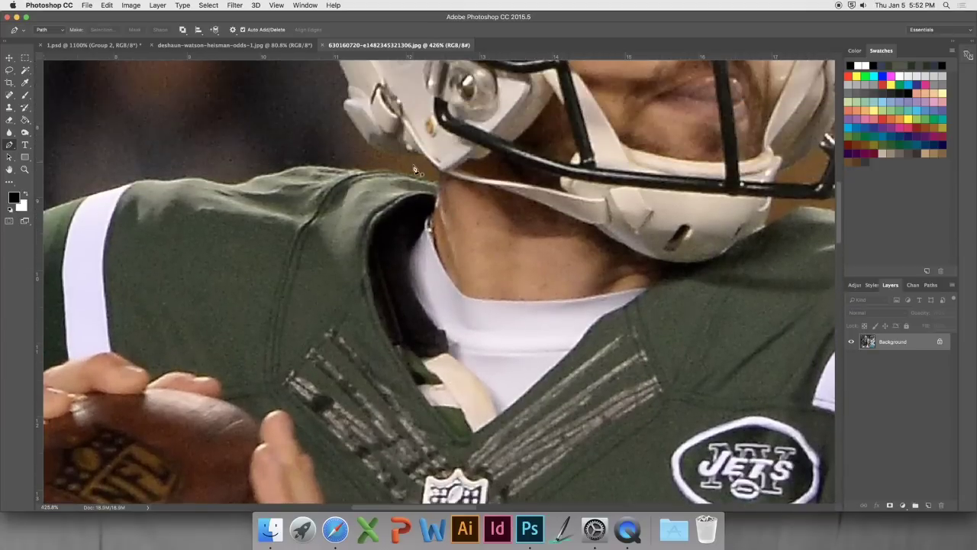
{"action": "left_click", "coordinate": [438, 205]}
{"action": "left_click", "coordinate": [355, 241]}
{"action": "left_click", "coordinate": [352, 261]}
{"action": "left_click", "coordinate": [350, 281]}
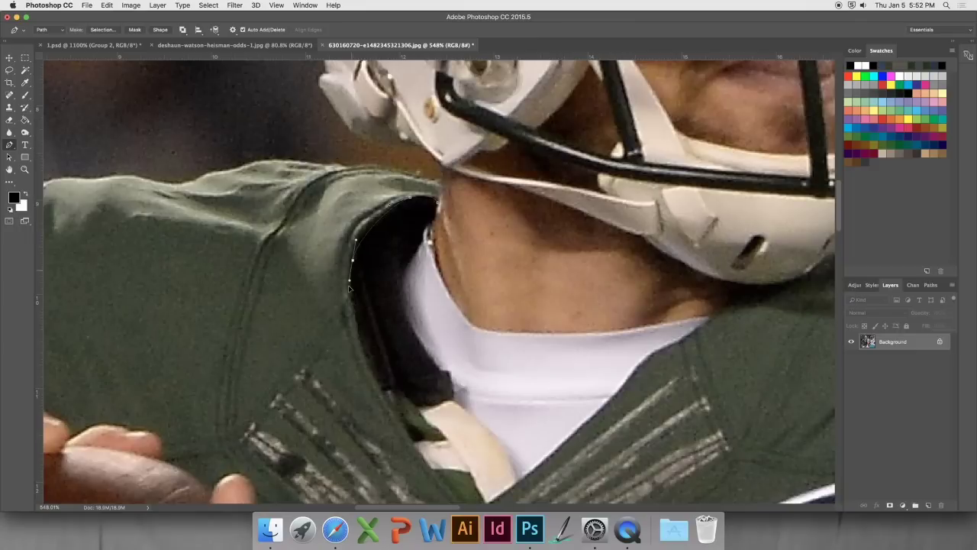
{"action": "left_click", "coordinate": [350, 327]}
{"action": "left_click", "coordinate": [369, 366]}
Continue the path through the collar's V point and up the right side of the neckline to the helmet.
{"action": "scroll", "coordinate": [394, 409], "scroll_direction": "down", "scroll_amount": 5}
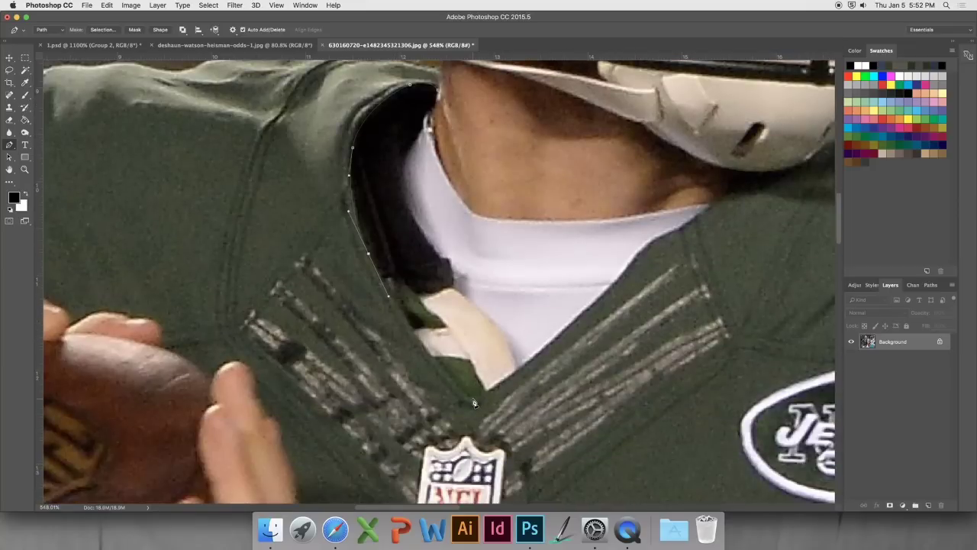
{"action": "left_click_drag", "start_coordinate": [473, 400], "coordinate": [484, 398]}
{"action": "left_click_drag", "start_coordinate": [610, 292], "coordinate": [623, 284]}
{"action": "left_click_drag", "start_coordinate": [655, 247], "coordinate": [665, 240]}
{"action": "left_click_drag", "start_coordinate": [730, 195], "coordinate": [739, 185]}
{"action": "left_click", "coordinate": [752, 175]}
Continue the path below the helmet, over the right shoulder and down the outer edge of the numbered sleeve.
{"action": "scroll", "coordinate": [753, 200], "scroll_direction": "right", "scroll_amount": 5}
{"action": "scroll", "coordinate": [752, 207], "scroll_direction": "right", "scroll_amount": 8}
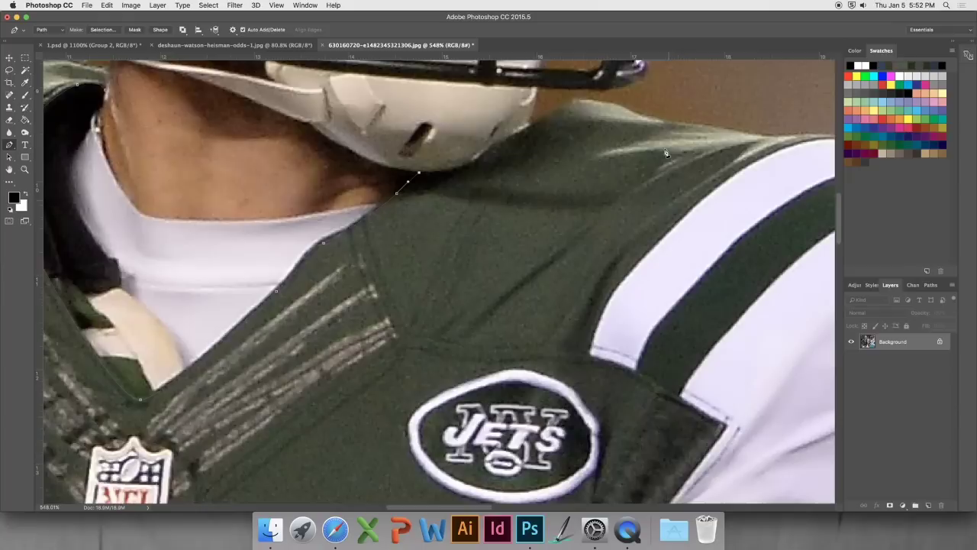
{"action": "left_click_drag", "start_coordinate": [473, 164], "coordinate": [491, 154]}
{"action": "left_click_drag", "start_coordinate": [623, 108], "coordinate": [637, 115]}
{"action": "scroll", "coordinate": [489, 275], "scroll_direction": "down", "scroll_amount": 10}
{"action": "scroll", "coordinate": [489, 275], "scroll_direction": "right", "scroll_amount": 8}
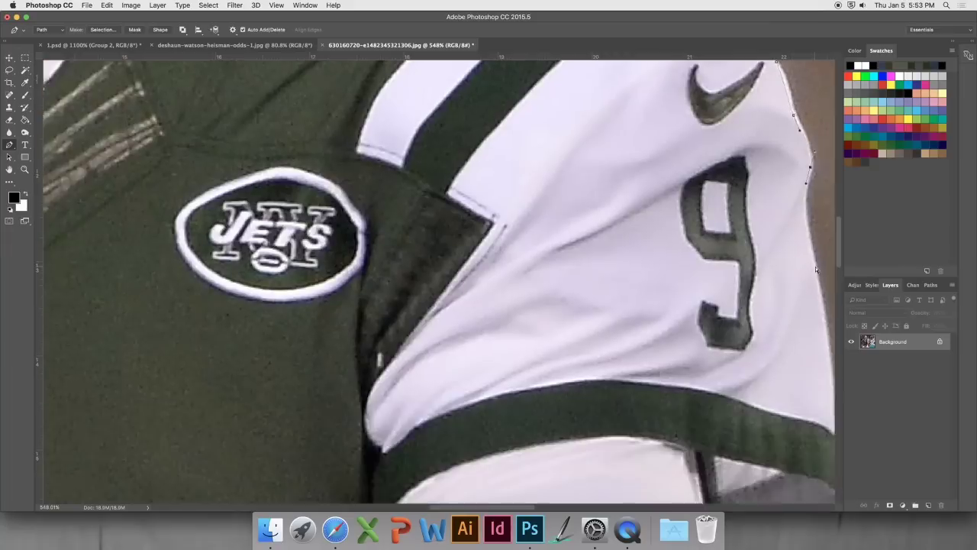
Trace the path around the hands and football, up the left sleeve and along the shoulder, closing it at the neck.
{"action": "scroll", "coordinate": [326, 374], "scroll_direction": "down", "scroll_amount": 10}
{"action": "scroll", "coordinate": [305, 366], "scroll_direction": "left", "scroll_amount": 8}
{"action": "scroll", "coordinate": [268, 367], "scroll_direction": "up", "scroll_amount": 5}
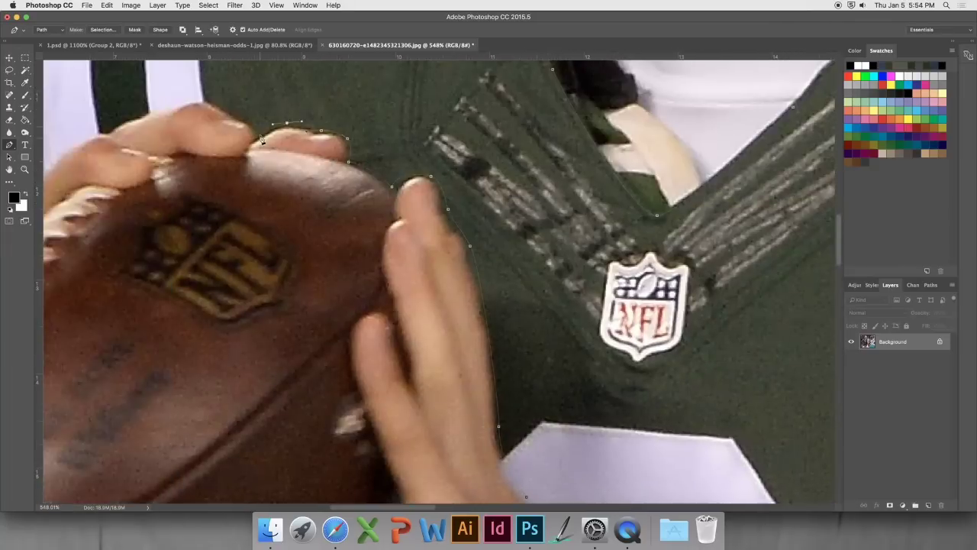
{"action": "scroll", "coordinate": [242, 368], "scroll_direction": "left", "scroll_amount": 5}
{"action": "left_click_drag", "start_coordinate": [238, 362], "coordinate": [249, 344]}
{"action": "left_click", "coordinate": [290, 293]}
{"action": "left_click", "coordinate": [324, 223]}
{"action": "left_click", "coordinate": [344, 123]}
{"action": "left_click_drag", "start_coordinate": [384, 79], "coordinate": [409, 66]}
{"action": "scroll", "coordinate": [409, 76], "scroll_direction": "up", "scroll_amount": 5}
{"action": "scroll", "coordinate": [611, 252], "scroll_direction": "right", "scroll_amount": 2}
{"action": "left_click_drag", "start_coordinate": [752, 248], "coordinate": [771, 253]}
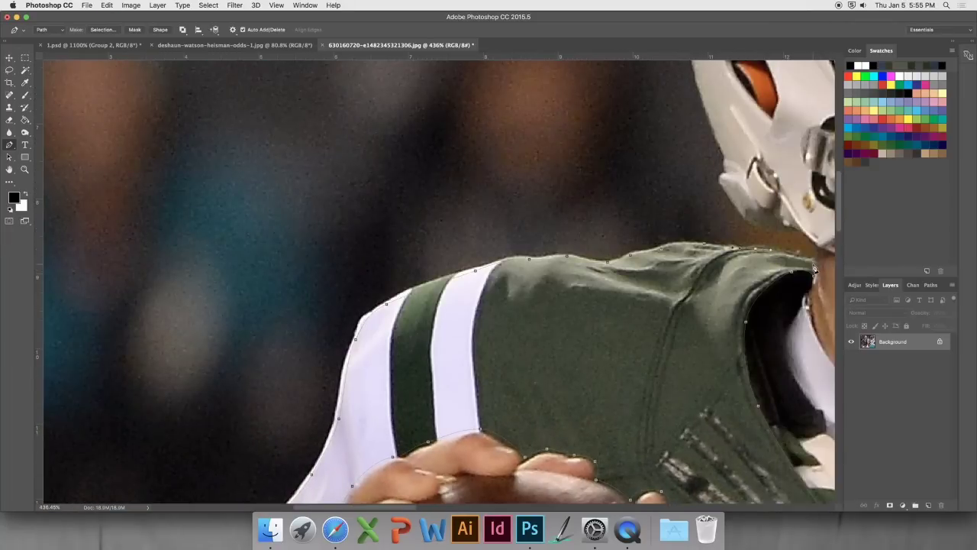
Convert the closed jersey path into a new anti-aliased selection with a feather radius of 0 pixels.
{"action": "scroll", "coordinate": [814, 281], "scroll_direction": "down", "scroll_amount": 4}
{"action": "right_click", "coordinate": [714, 308]}
{"action": "left_click", "coordinate": [756, 355]}
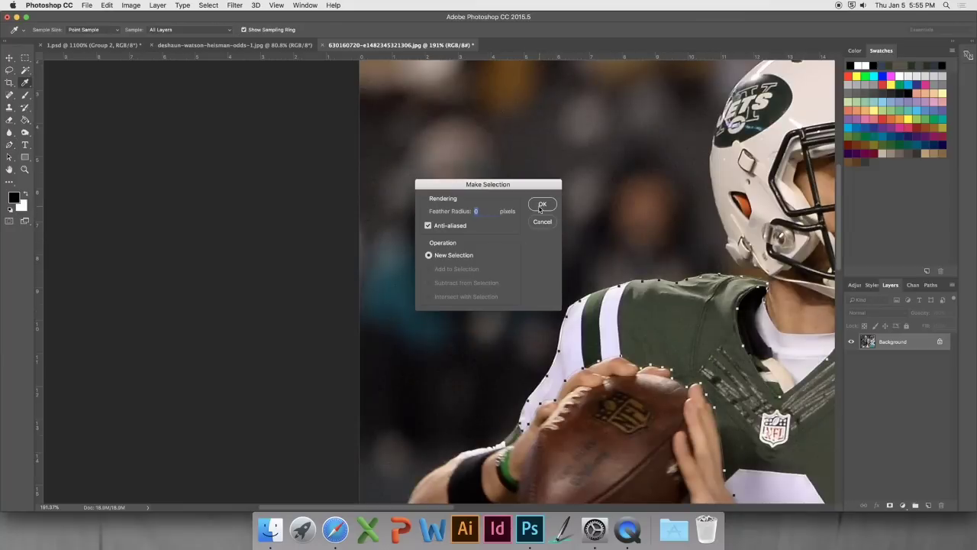
{"action": "left_click", "coordinate": [542, 205]}
Paste the selected jersey as a new layer into the deshaun-watson-heisman-odds-1.jpg document.
{"action": "scroll", "coordinate": [719, 403], "scroll_direction": "down", "scroll_amount": 5}
{"action": "scroll", "coordinate": [718, 407], "scroll_direction": "right", "scroll_amount": 1}
{"action": "scroll", "coordinate": [719, 407], "scroll_direction": "down", "scroll_amount": 3}
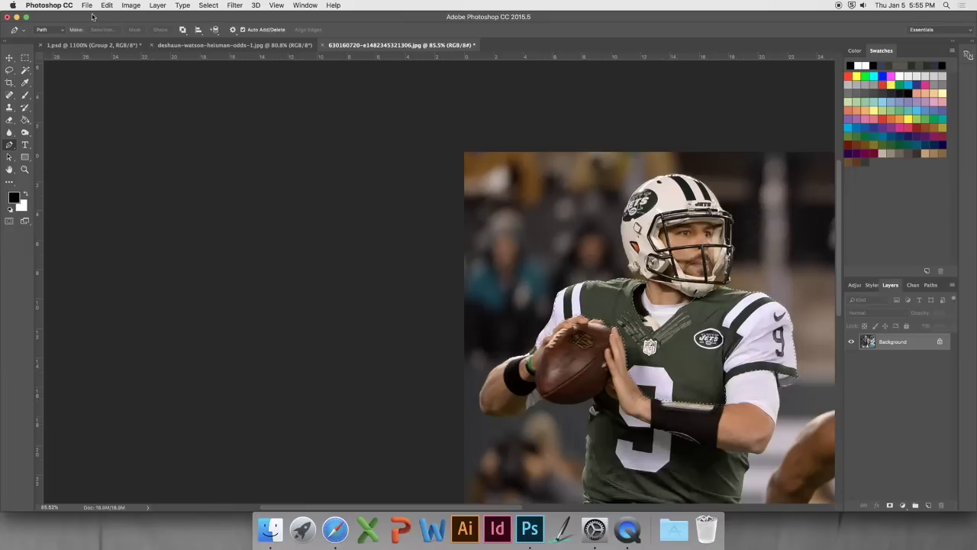
{"action": "left_click", "coordinate": [229, 45]}
{"action": "key", "text": "super+v"}
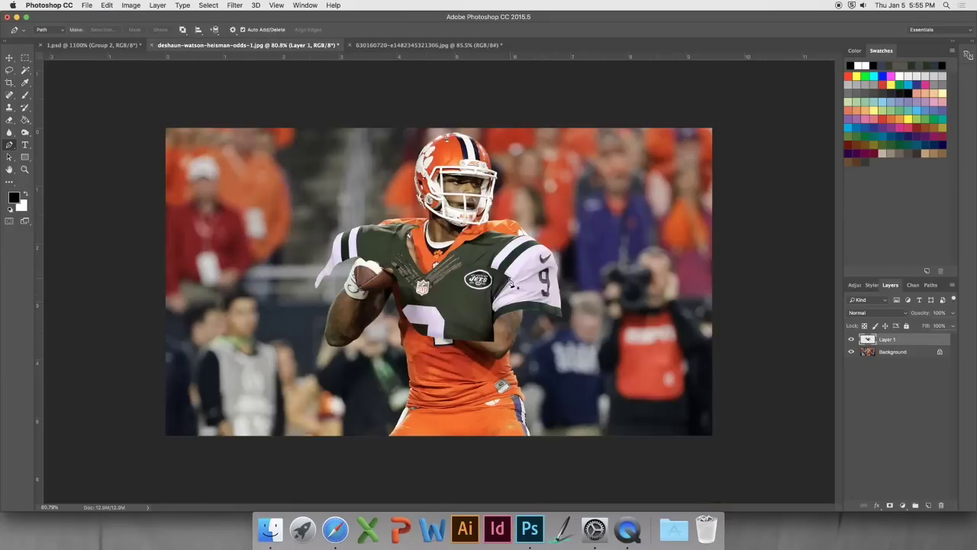
Scale the pasted jersey to about 70%, rotate it slightly counterclockwise, and position it over the orange jersey's shoulders.
{"action": "scroll", "coordinate": [514, 282], "scroll_direction": "up", "scroll_amount": 5}
{"action": "key", "text": "v"}
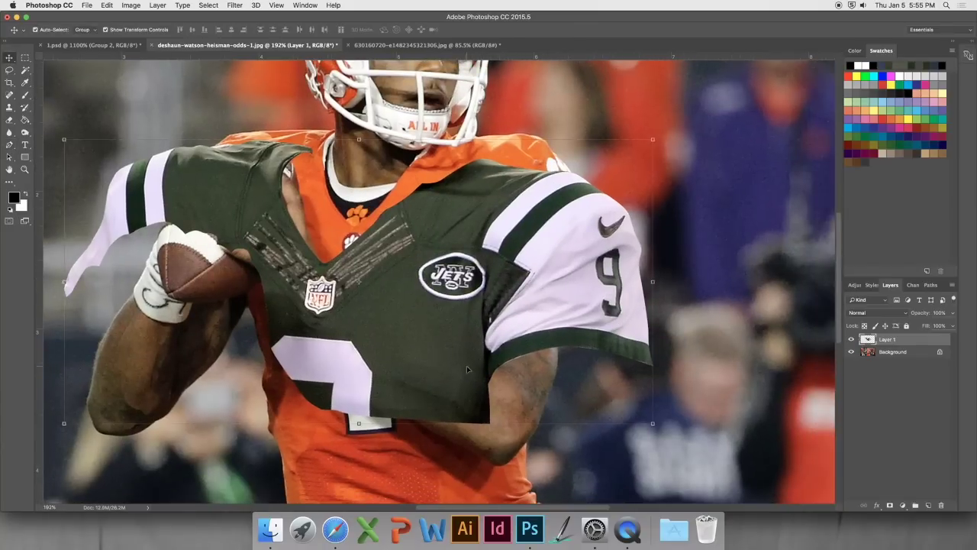
{"action": "scroll", "coordinate": [468, 369], "scroll_direction": "down", "scroll_amount": 5}
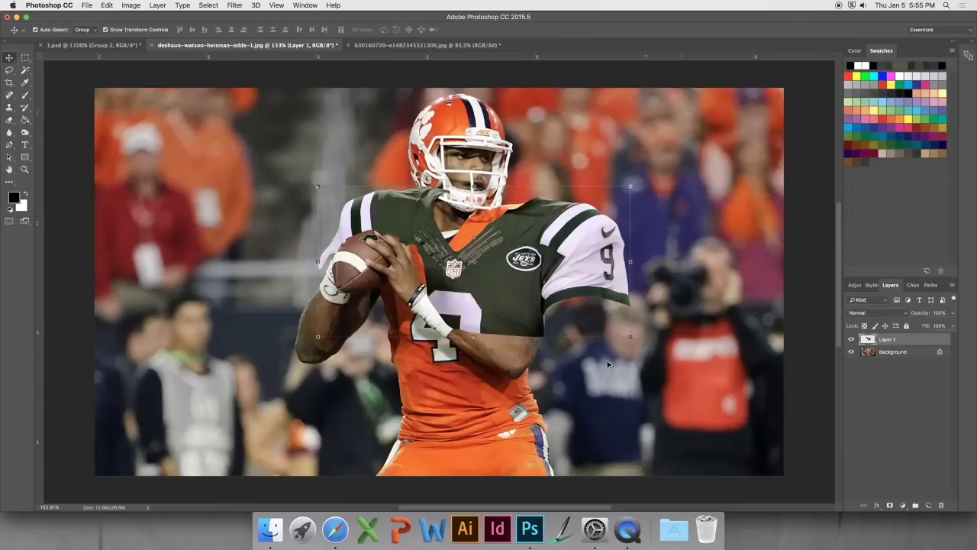
{"action": "scroll", "coordinate": [608, 364], "scroll_direction": "down", "scroll_amount": 3}
{"action": "left_click_drag", "start_coordinate": [632, 338], "coordinate": [538, 293]}
{"action": "left_click_drag", "start_coordinate": [500, 229], "coordinate": [550, 245]}
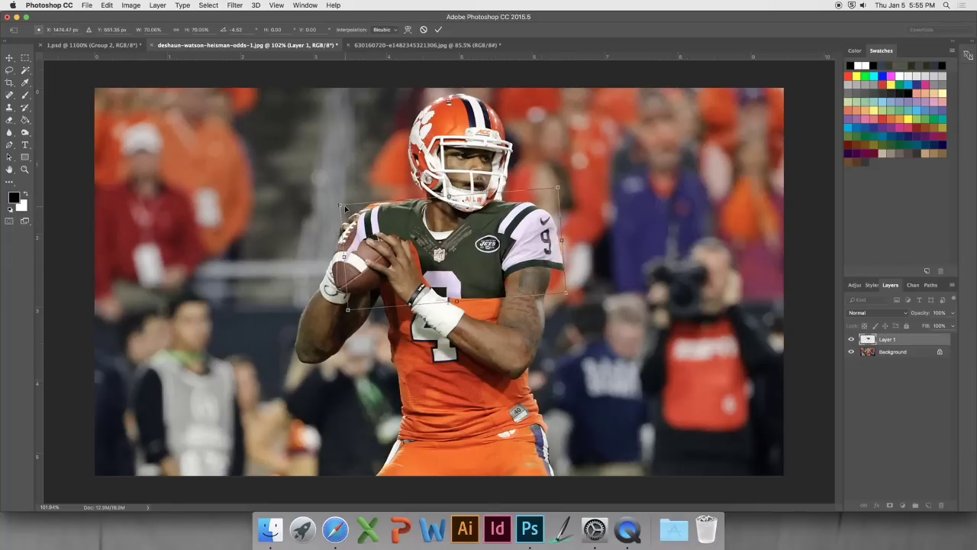
Distort the jersey layer by raising its upper-left corner to fit the player's left-side shoulder.
{"action": "right_click", "coordinate": [403, 233]}
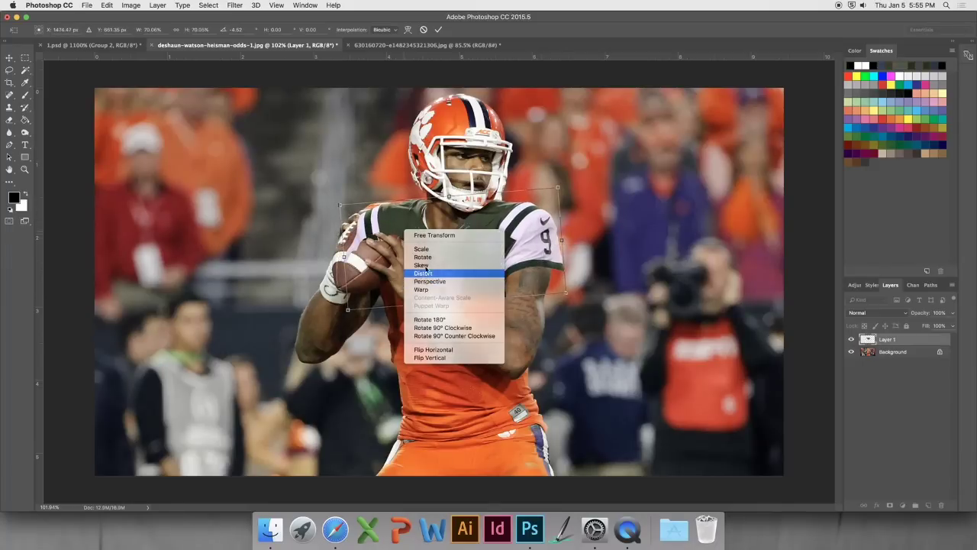
{"action": "left_click", "coordinate": [345, 220]}
{"action": "left_click_drag", "start_coordinate": [341, 204], "coordinate": [341, 198]}
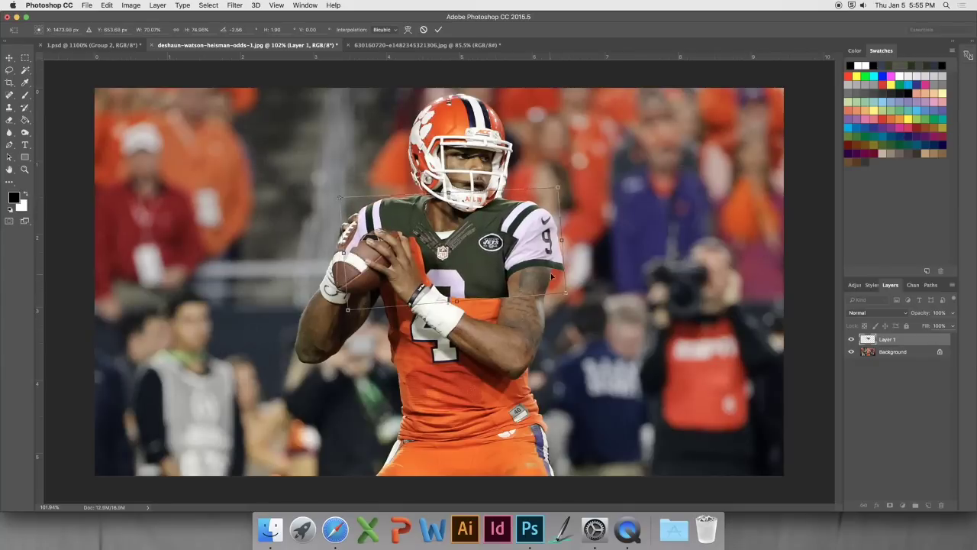
Lower the jersey layer's opacity to 82% and warp its chest area to line up with the orange jersey's collar.
{"action": "left_click_drag", "start_coordinate": [930, 312], "coordinate": [916, 312]}
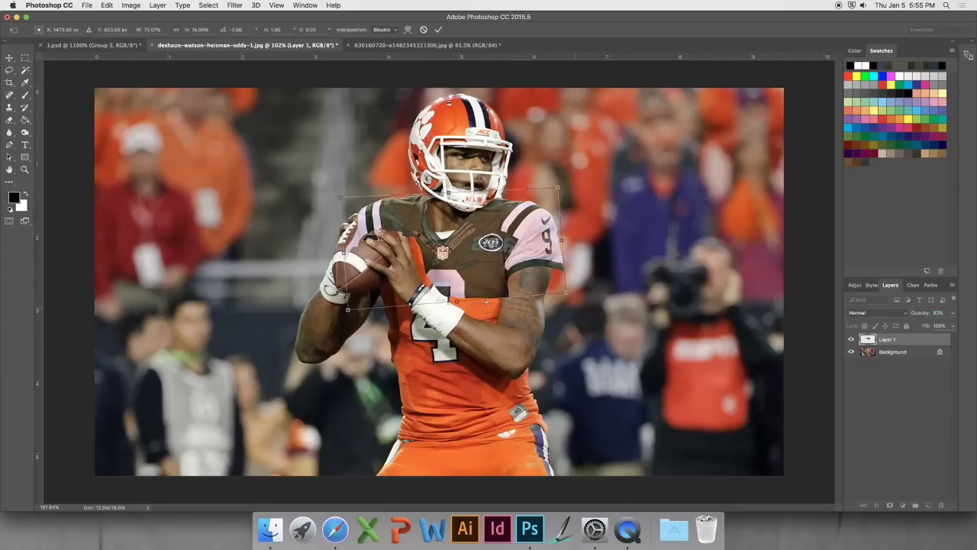
{"action": "right_click", "coordinate": [572, 292]}
{"action": "left_click", "coordinate": [566, 341]}
{"action": "left_click_drag", "start_coordinate": [508, 298], "coordinate": [504, 306]}
{"action": "left_click_drag", "start_coordinate": [448, 257], "coordinate": [439, 262]}
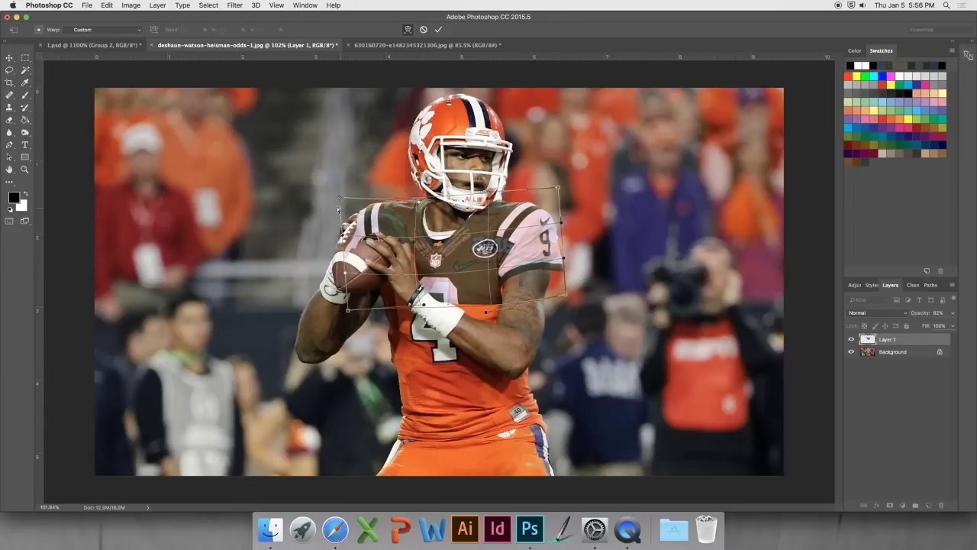
Warp the jersey's shoulders and sleeve to the player's outline, restore the layer opacity to 100%, and apply the transform.
{"action": "left_click_drag", "start_coordinate": [340, 197], "coordinate": [341, 190]}
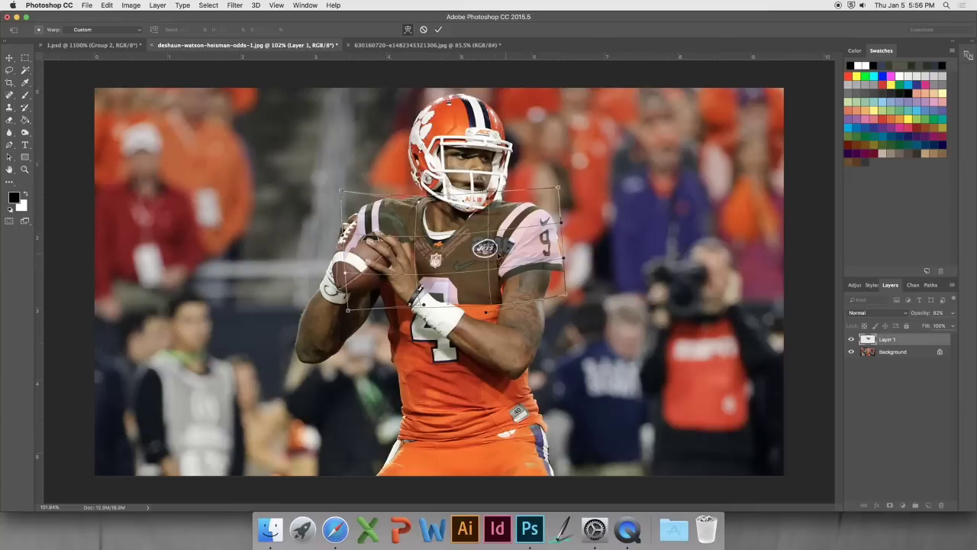
{"action": "left_click_drag", "start_coordinate": [564, 260], "coordinate": [570, 257]}
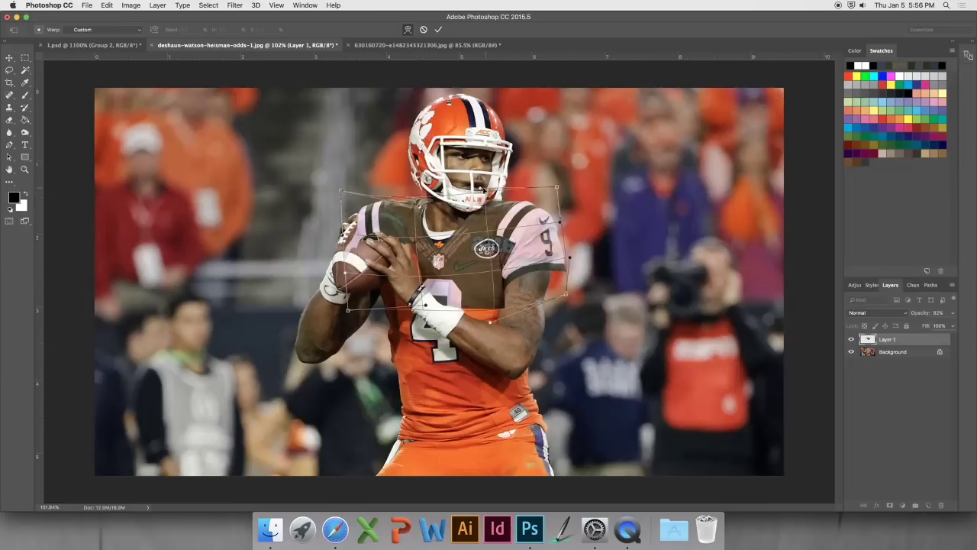
{"action": "left_click_drag", "start_coordinate": [487, 191], "coordinate": [473, 188]}
{"action": "left_click_drag", "start_coordinate": [560, 223], "coordinate": [557, 223]}
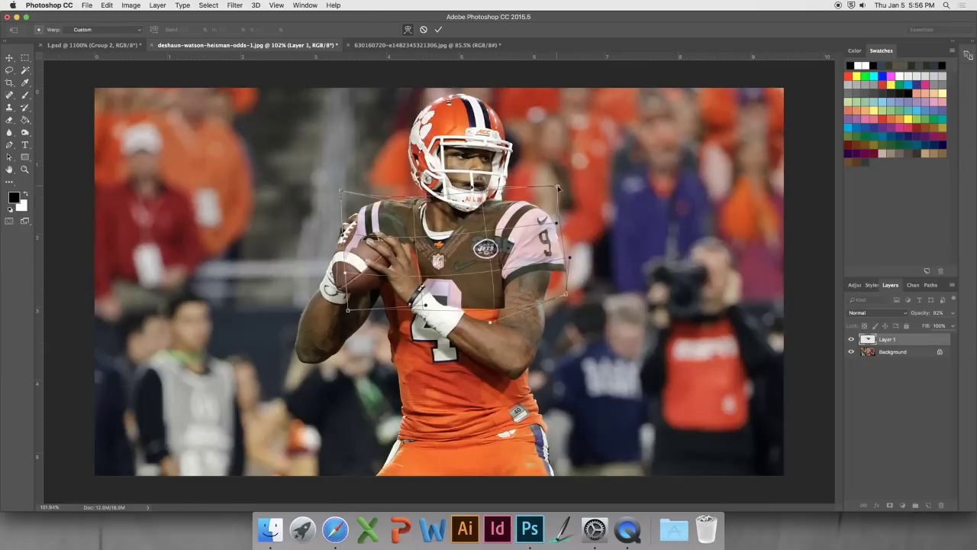
{"action": "left_click_drag", "start_coordinate": [922, 315], "coordinate": [974, 313]}
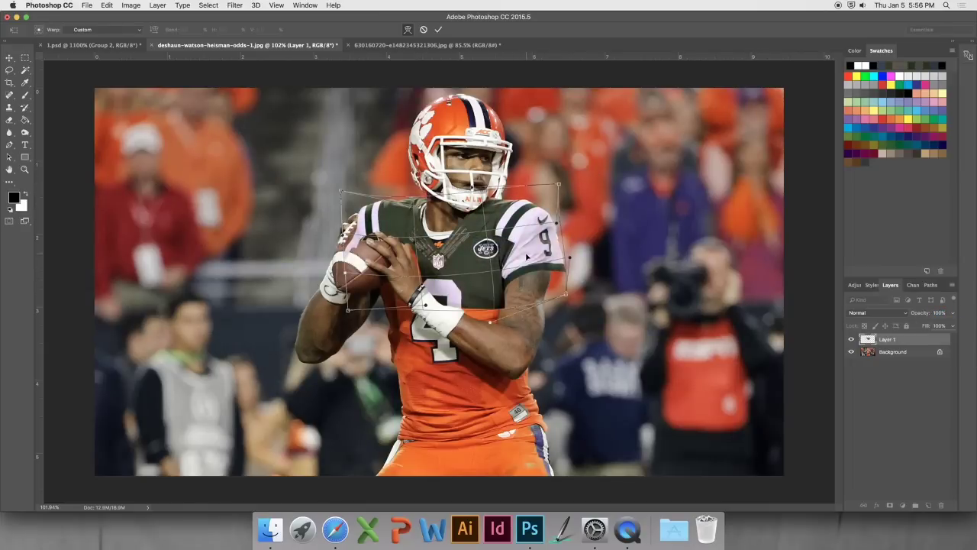
{"action": "key", "text": "Return"}
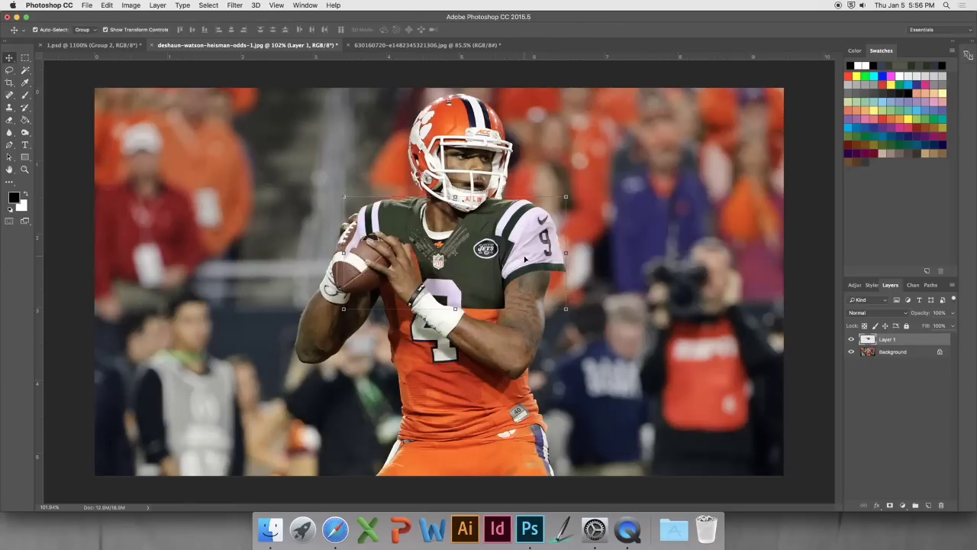
Hide Layer 1 and start a Pen tool path at the fingertips, following the orange shoulder's upper edge to the neck.
{"action": "left_click", "coordinate": [851, 340]}
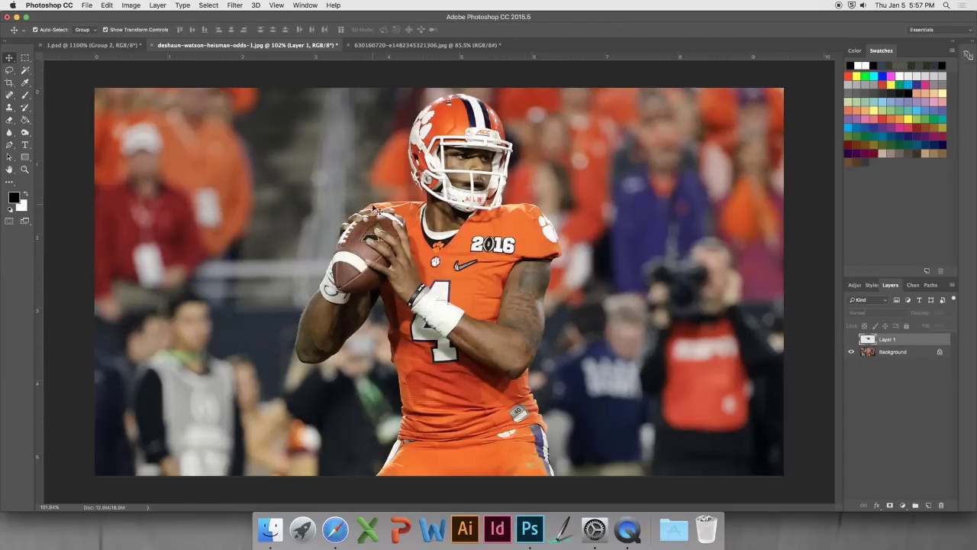
{"action": "scroll", "coordinate": [374, 208], "scroll_direction": "up", "scroll_amount": 6}
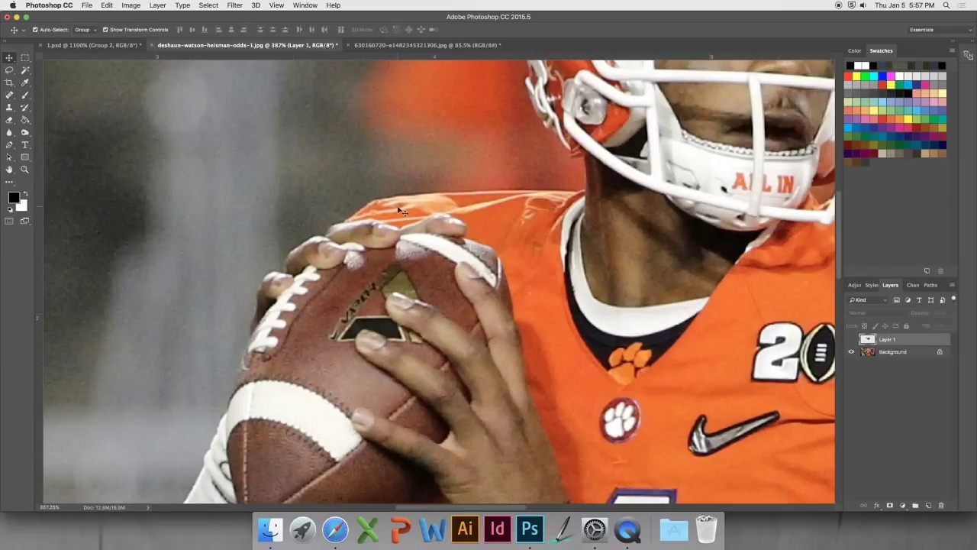
{"action": "scroll", "coordinate": [397, 212], "scroll_direction": "up", "scroll_amount": 4}
{"action": "left_click", "coordinate": [9, 145]}
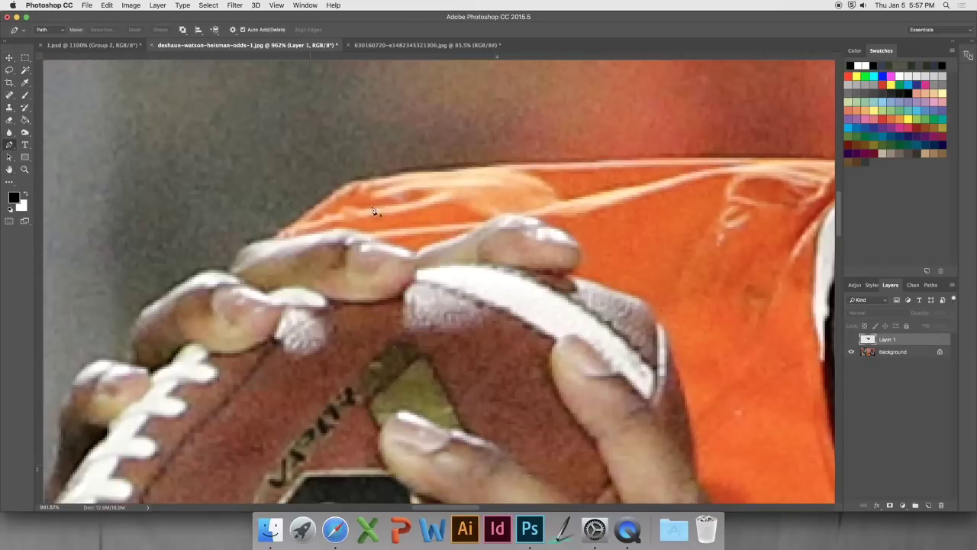
{"action": "left_click", "coordinate": [275, 239]}
{"action": "left_click_drag", "start_coordinate": [350, 181], "coordinate": [358, 180]}
{"action": "key", "text": "super+z"}
{"action": "left_click", "coordinate": [353, 181]}
{"action": "left_click_drag", "start_coordinate": [401, 169], "coordinate": [411, 167]}
{"action": "left_click_drag", "start_coordinate": [529, 162], "coordinate": [549, 161]}
{"action": "left_click_drag", "start_coordinate": [680, 158], "coordinate": [746, 156]}
Continue the path around the V-neck collar, down to its point and up the other side to the helmet.
{"action": "scroll", "coordinate": [746, 156], "scroll_direction": "right", "scroll_amount": 3}
{"action": "left_click_drag", "start_coordinate": [709, 277], "coordinate": [707, 318]}
{"action": "scroll", "coordinate": [707, 318], "scroll_direction": "down", "scroll_amount": 7}
{"action": "left_click_drag", "start_coordinate": [727, 353], "coordinate": [739, 365]}
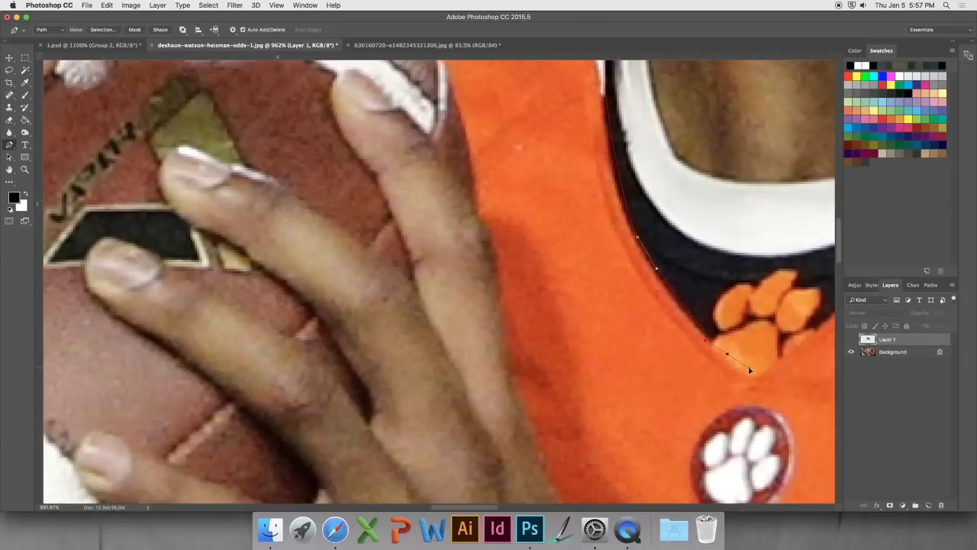
{"action": "scroll", "coordinate": [739, 367], "scroll_direction": "down", "scroll_amount": 3}
{"action": "scroll", "coordinate": [720, 257], "scroll_direction": "up", "scroll_amount": 5}
{"action": "left_click_drag", "start_coordinate": [592, 403], "coordinate": [611, 379]}
{"action": "left_click_drag", "start_coordinate": [664, 302], "coordinate": [676, 283]}
{"action": "left_click", "coordinate": [695, 269]}
{"action": "left_click_drag", "start_coordinate": [724, 244], "coordinate": [733, 235]}
{"action": "left_click_drag", "start_coordinate": [763, 214], "coordinate": [780, 194]}
Extend the path along the lower facemask bar and over the upper edge of the paw-print shoulder.
{"action": "scroll", "coordinate": [787, 184], "scroll_direction": "right", "scroll_amount": 4}
{"action": "left_click_drag", "start_coordinate": [728, 179], "coordinate": [736, 177]}
{"action": "left_click", "coordinate": [772, 166]}
{"action": "key", "text": "super+z"}
{"action": "scroll", "coordinate": [777, 169], "scroll_direction": "down", "scroll_amount": 3}
{"action": "scroll", "coordinate": [710, 144], "scroll_direction": "up", "scroll_amount": 5}
{"action": "left_click_drag", "start_coordinate": [694, 150], "coordinate": [718, 150]}
{"action": "left_click_drag", "start_coordinate": [763, 145], "coordinate": [779, 143]}
{"action": "scroll", "coordinate": [764, 146], "scroll_direction": "down", "scroll_amount": 5}
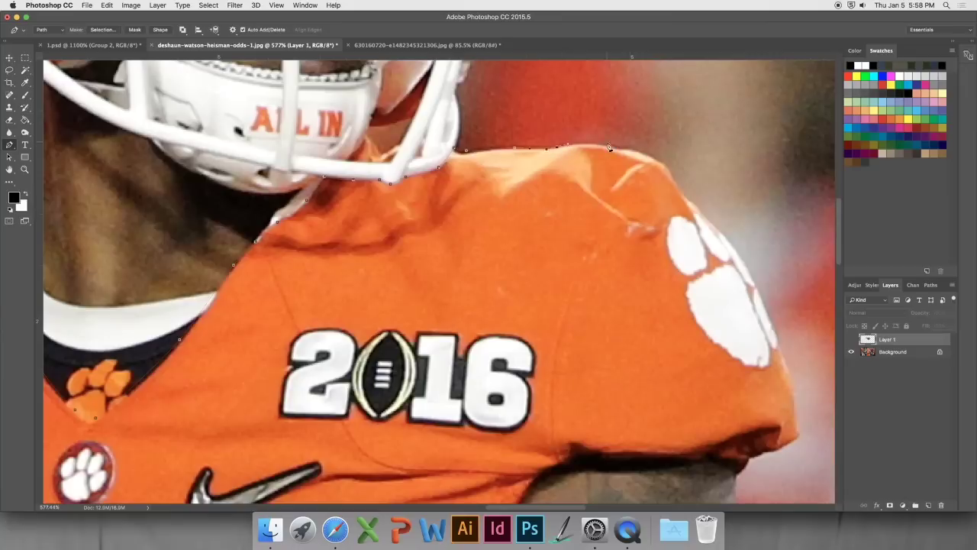
Trace the path around the outer edge of the paw-print sleeve and back along its hem toward the armpit.
{"action": "left_click_drag", "start_coordinate": [681, 187], "coordinate": [689, 196]}
{"action": "left_click_drag", "start_coordinate": [721, 229], "coordinate": [731, 239]}
{"action": "left_click_drag", "start_coordinate": [771, 315], "coordinate": [777, 338]}
{"action": "left_click_drag", "start_coordinate": [797, 394], "coordinate": [800, 405]}
{"action": "left_click", "coordinate": [800, 429]}
{"action": "left_click", "coordinate": [799, 439]}
{"action": "left_click_drag", "start_coordinate": [767, 453], "coordinate": [754, 457]}
{"action": "left_click", "coordinate": [572, 460]}
Continue the path down the jersey's side along the tattooed arm, around the elbow crease and onto the forearm.
{"action": "scroll", "coordinate": [545, 474], "scroll_direction": "down", "scroll_amount": 5}
{"action": "left_click_drag", "start_coordinate": [492, 349], "coordinate": [482, 374]}
{"action": "scroll", "coordinate": [471, 425], "scroll_direction": "down", "scroll_amount": 5}
{"action": "left_click", "coordinate": [431, 406]}
{"action": "left_click_drag", "start_coordinate": [342, 382], "coordinate": [323, 376]}
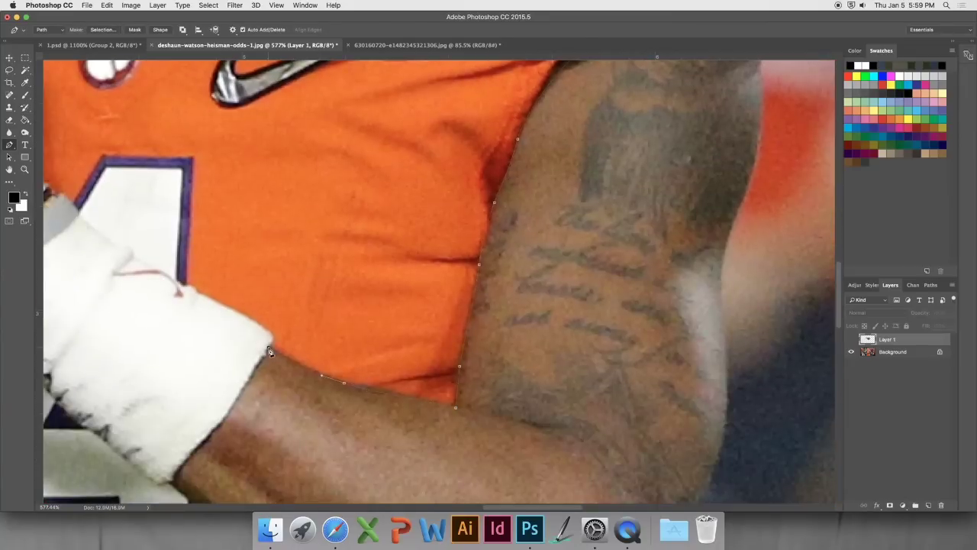
Extend the path along the upper edge of the white wrist wrap, the wristbands and the back of the hand.
{"action": "scroll", "coordinate": [267, 348], "scroll_direction": "left", "scroll_amount": 3}
{"action": "left_click_drag", "start_coordinate": [295, 293], "coordinate": [282, 288]}
{"action": "left_click", "coordinate": [240, 265]}
{"action": "left_click", "coordinate": [218, 252]}
{"action": "left_click", "coordinate": [177, 221]}
{"action": "left_click", "coordinate": [161, 200]}
{"action": "scroll", "coordinate": [148, 194], "scroll_direction": "left", "scroll_amount": 2}
{"action": "scroll", "coordinate": [157, 183], "scroll_direction": "down", "scroll_amount": 5}
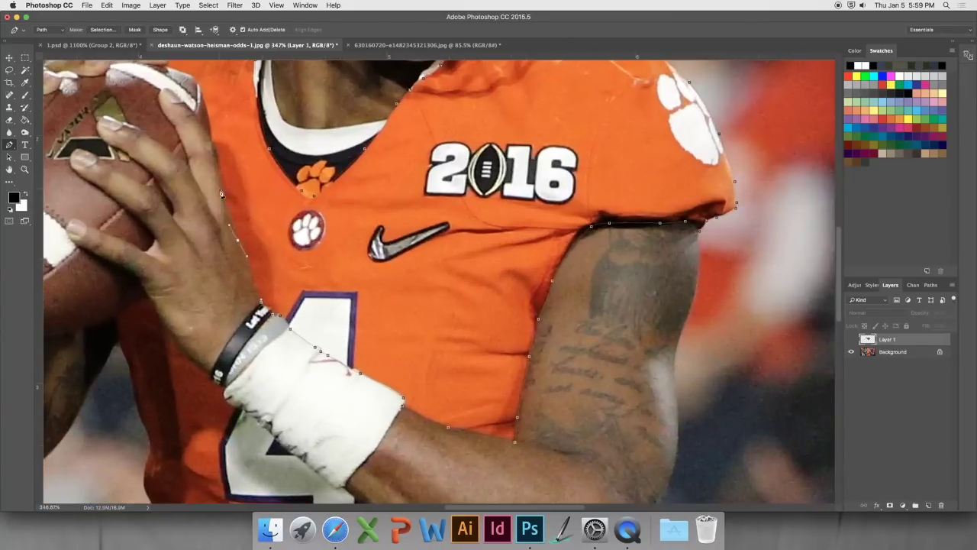
Trace the path along the hand, the football's edge and the fingertips, and close it at the starting point.
{"action": "scroll", "coordinate": [233, 238], "scroll_direction": "up", "scroll_amount": 4}
{"action": "left_click_drag", "start_coordinate": [220, 297], "coordinate": [218, 279]}
{"action": "left_click", "coordinate": [199, 199]}
{"action": "left_click", "coordinate": [180, 183]}
{"action": "scroll", "coordinate": [170, 176], "scroll_direction": "up", "scroll_amount": 8}
{"action": "left_click", "coordinate": [165, 158]}
{"action": "left_click", "coordinate": [119, 135]}
{"action": "scroll", "coordinate": [122, 145], "scroll_direction": "left", "scroll_amount": 5}
{"action": "left_click_drag", "start_coordinate": [195, 146], "coordinate": [183, 145]}
{"action": "left_click", "coordinate": [143, 154]}
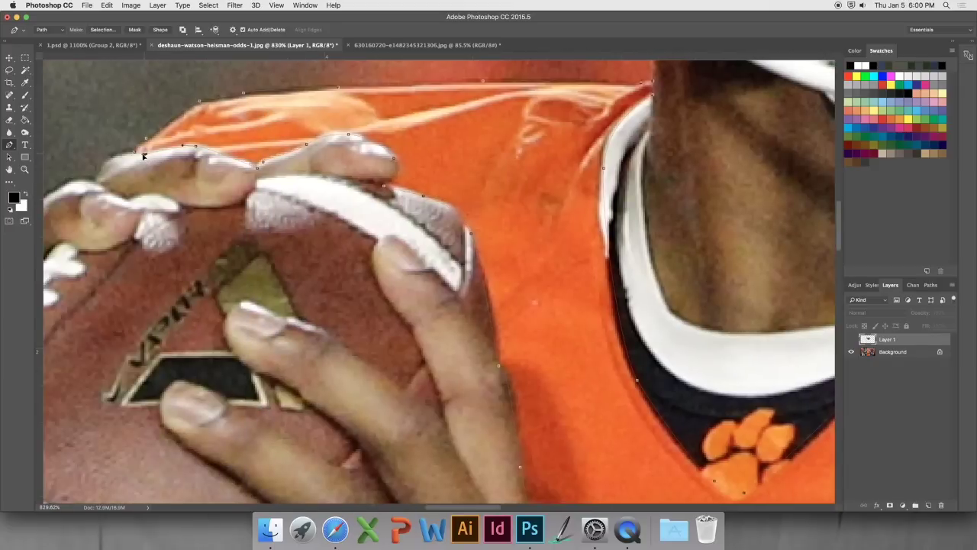
Convert the closed path into a new anti-aliased selection with a feather radius of 0 pixels.
{"action": "right_click", "coordinate": [205, 138]}
{"action": "left_click", "coordinate": [252, 174]}
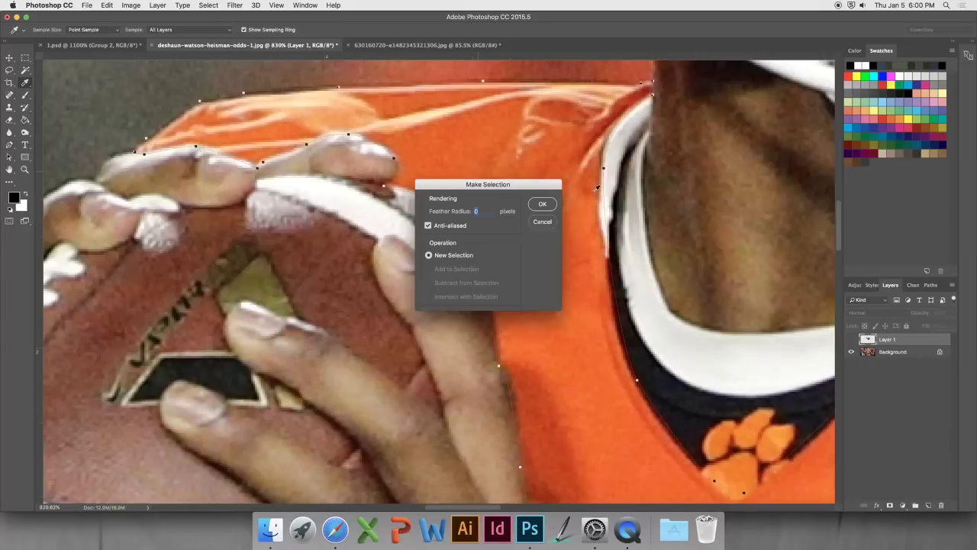
{"action": "left_click", "coordinate": [539, 205]}
Show Layer 1 again and add a layer mask from the selection.
{"action": "scroll", "coordinate": [538, 210], "scroll_direction": "down", "scroll_amount": 8}
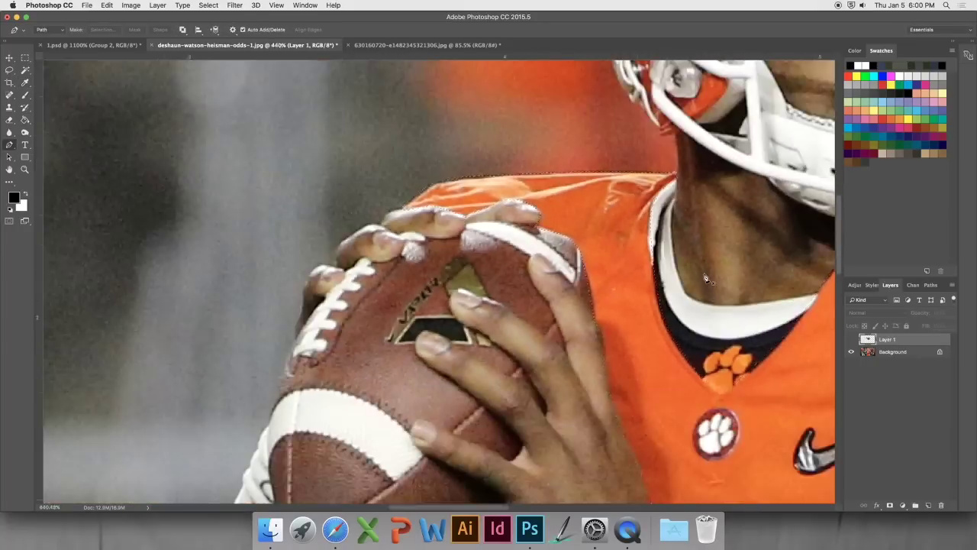
{"action": "left_click", "coordinate": [852, 339]}
{"action": "scroll", "coordinate": [560, 329], "scroll_direction": "right", "scroll_amount": 3}
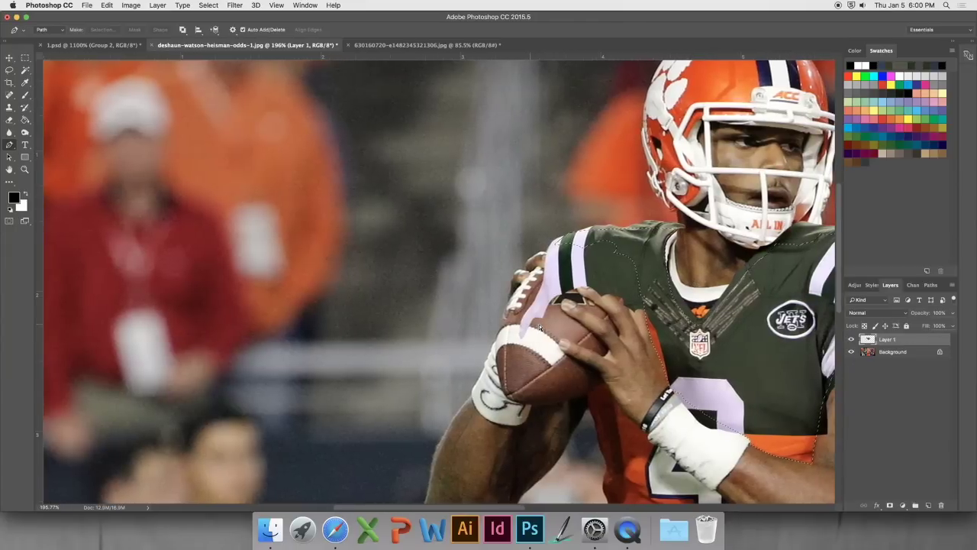
{"action": "scroll", "coordinate": [559, 330], "scroll_direction": "right", "scroll_amount": 6}
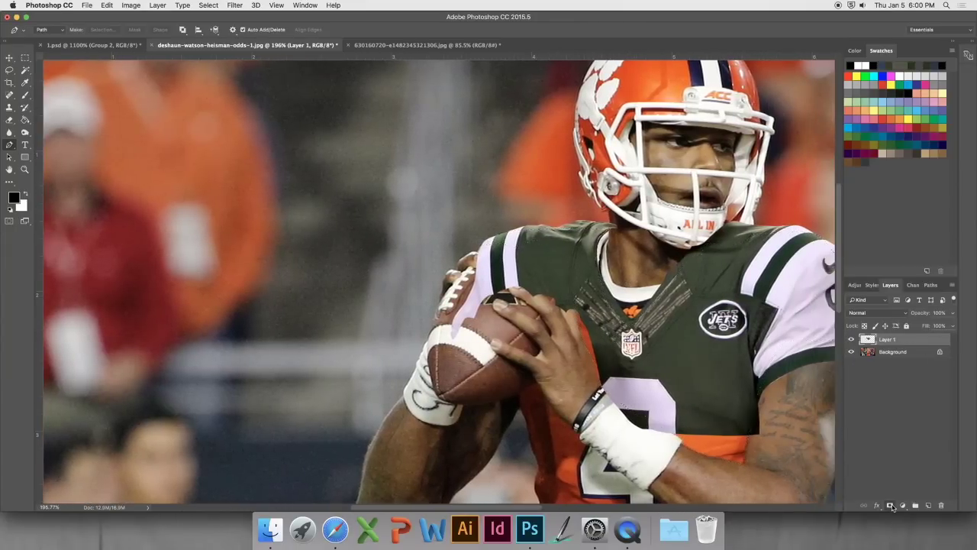
{"action": "left_click", "coordinate": [889, 505]}
Trace a closed Pen tool path around the leftover orange jersey patch between the facemask bars.
{"action": "scroll", "coordinate": [652, 428], "scroll_direction": "down", "scroll_amount": 5}
{"action": "scroll", "coordinate": [466, 286], "scroll_direction": "up", "scroll_amount": 2}
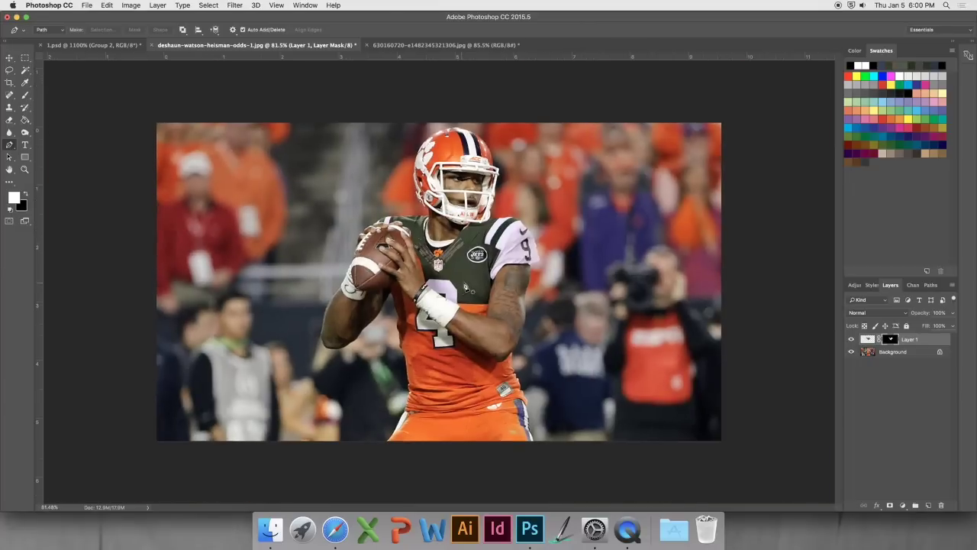
{"action": "scroll", "coordinate": [510, 269], "scroll_direction": "up", "scroll_amount": 2}
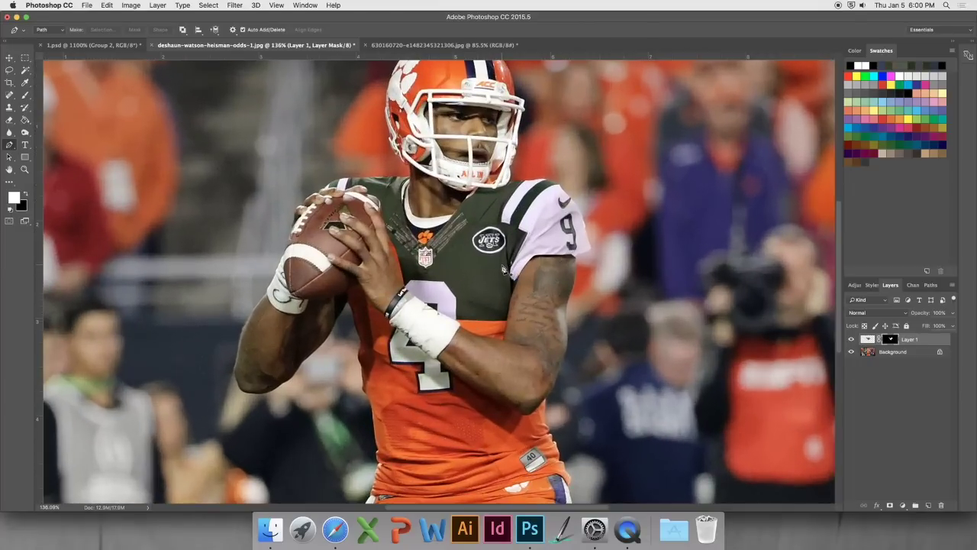
{"action": "scroll", "coordinate": [501, 269], "scroll_direction": "up", "scroll_amount": 2}
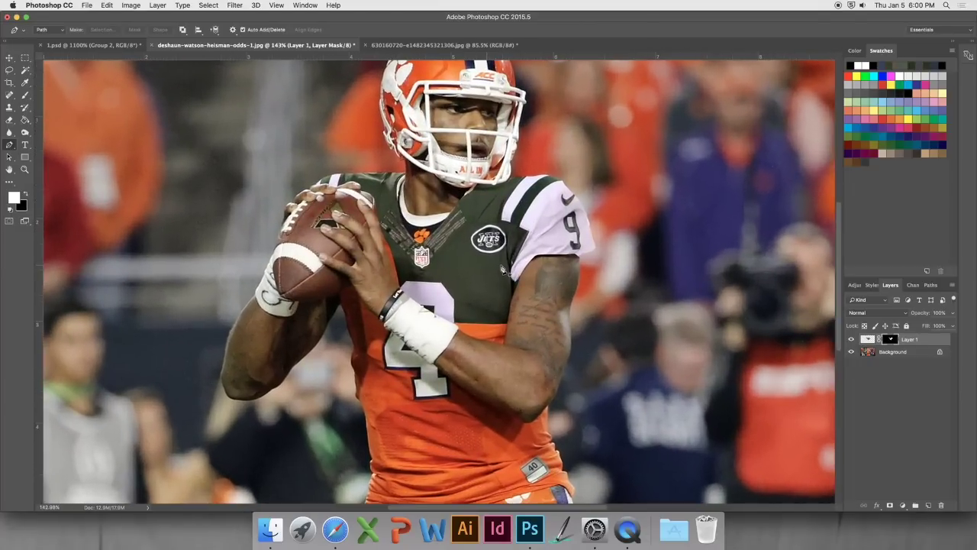
{"action": "scroll", "coordinate": [498, 306], "scroll_direction": "up", "scroll_amount": 3}
{"action": "scroll", "coordinate": [466, 114], "scroll_direction": "up", "scroll_amount": 3}
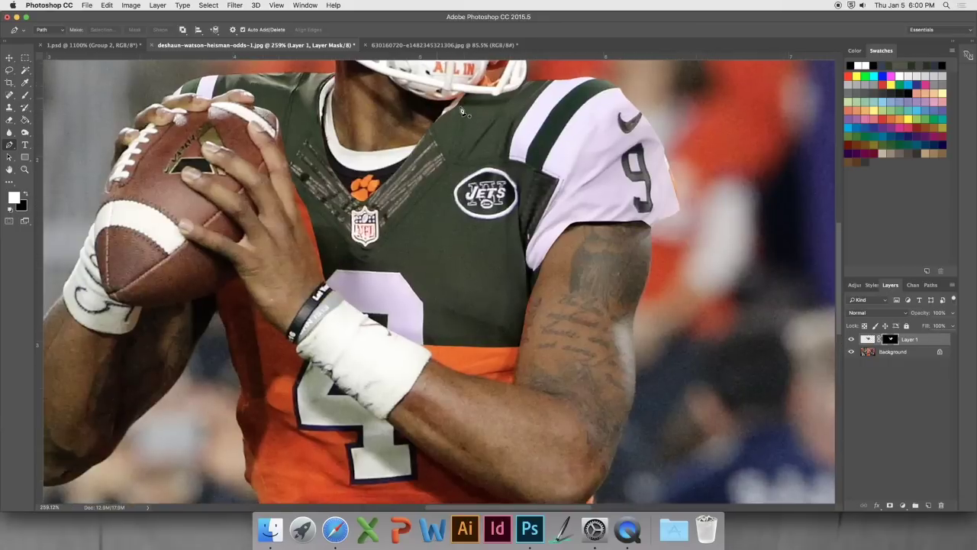
{"action": "scroll", "coordinate": [477, 86], "scroll_direction": "up", "scroll_amount": 5}
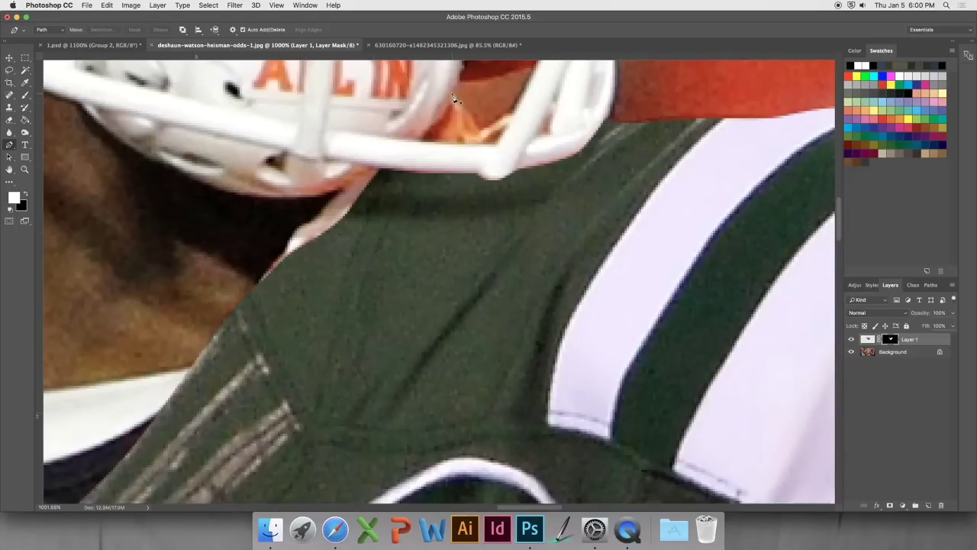
{"action": "left_click", "coordinate": [452, 95]}
Convert the facemask-gap path into a selection and fill it on the layer mask to reveal the green jersey there.
{"action": "right_click", "coordinate": [454, 126]}
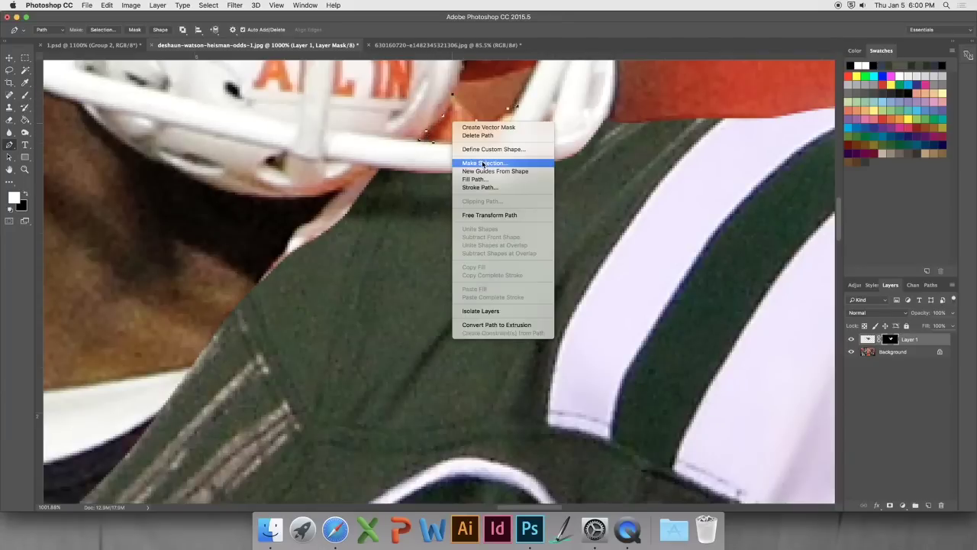
{"action": "left_click", "coordinate": [471, 164]}
{"action": "left_click", "coordinate": [545, 205]}
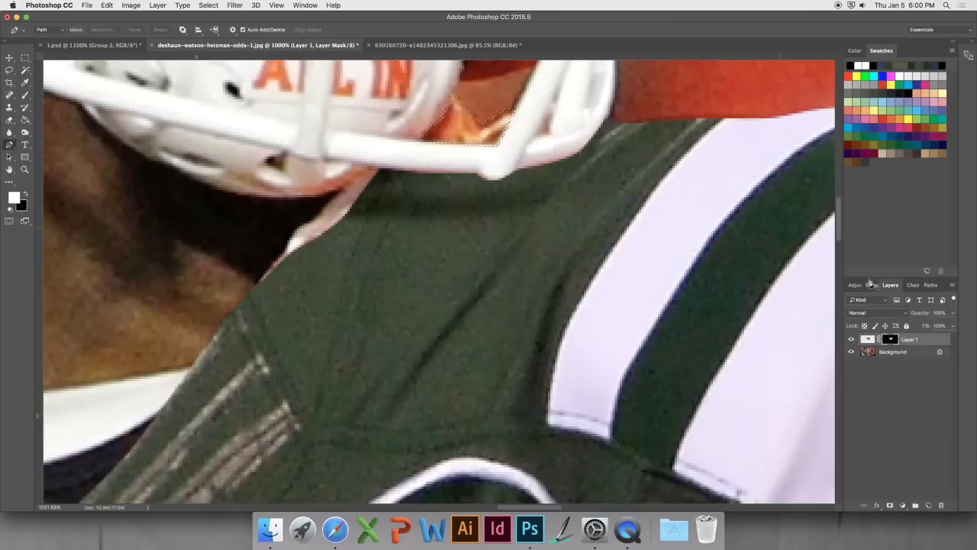
{"action": "key", "text": "shift+BackSpace"}
{"action": "left_click", "coordinate": [552, 205]}
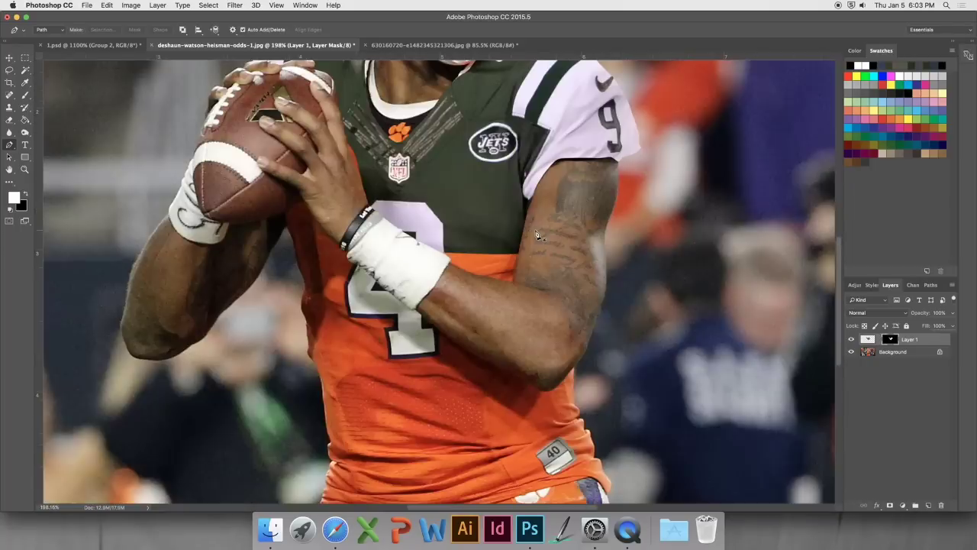
Target Layer 1's image instead of its mask and clone green fabric over the orange strip beside the inner arm.
{"action": "scroll", "coordinate": [537, 234], "scroll_direction": "down", "scroll_amount": 3}
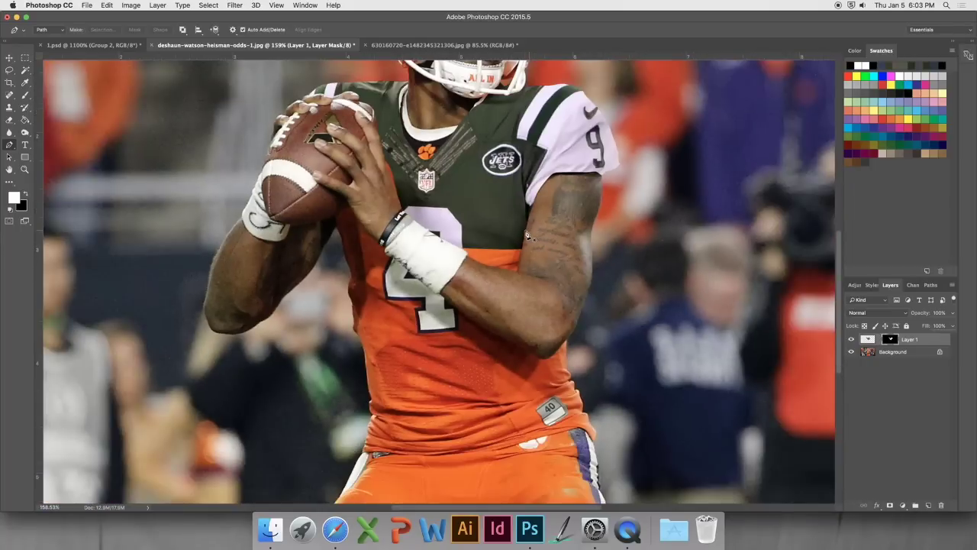
{"action": "scroll", "coordinate": [525, 235], "scroll_direction": "up", "scroll_amount": 10}
{"action": "left_click", "coordinate": [867, 340]}
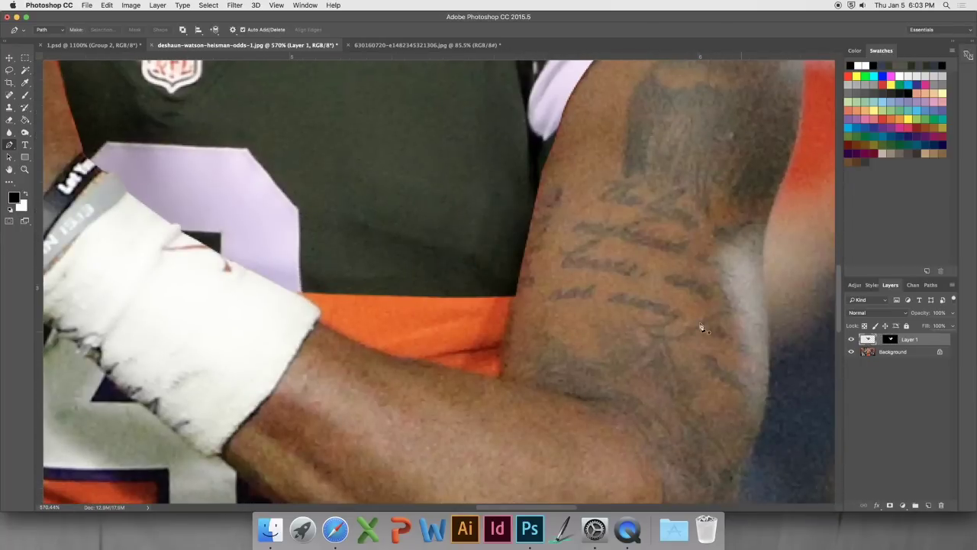
{"action": "left_click", "coordinate": [9, 108]}
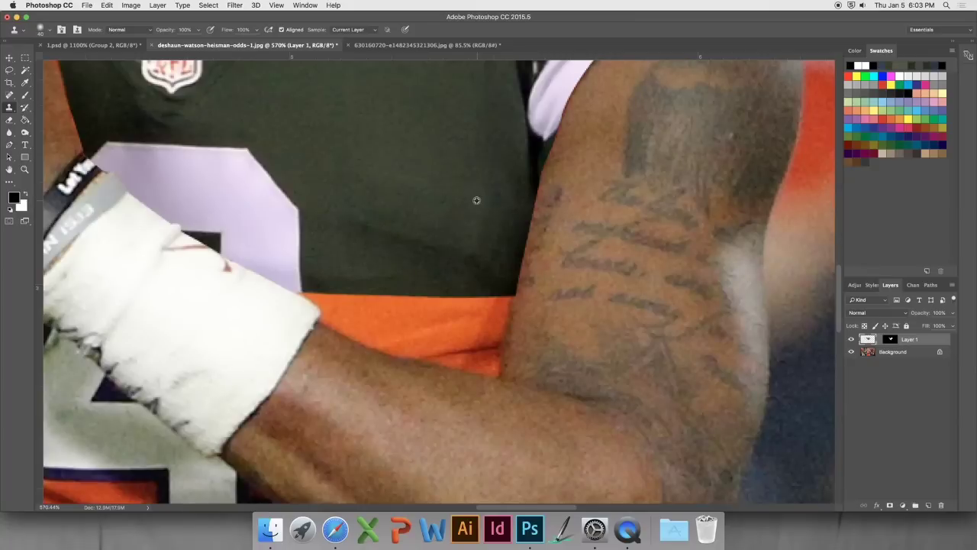
{"action": "left_click", "coordinate": [518, 246], "text": "alt"}
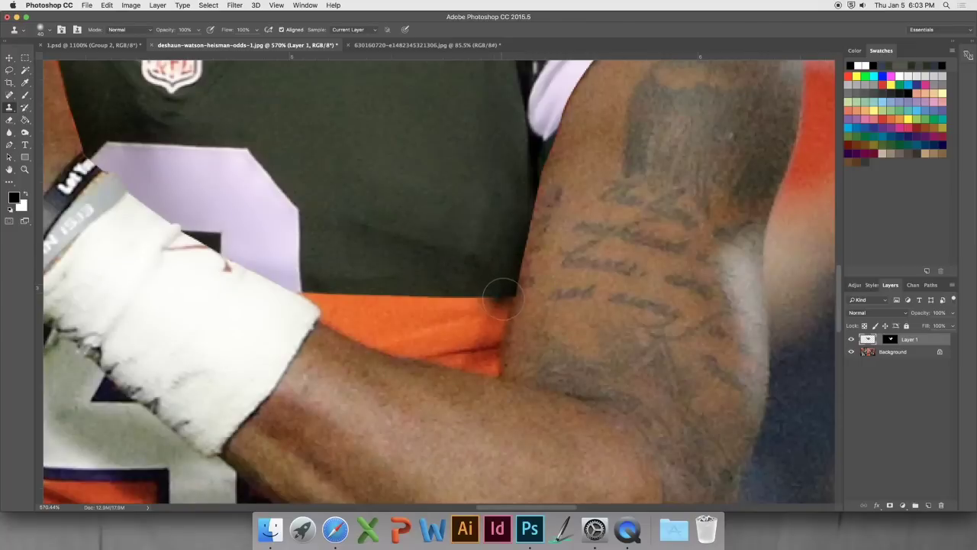
{"action": "mouse_move", "coordinate": [501, 317]}
{"action": "left_mouse_down"}
{"action": "mouse_move", "coordinate": [499, 343]}
{"action": "mouse_move", "coordinate": [504, 317]}
{"action": "mouse_move", "coordinate": [480, 371]}
{"action": "left_mouse_up"}
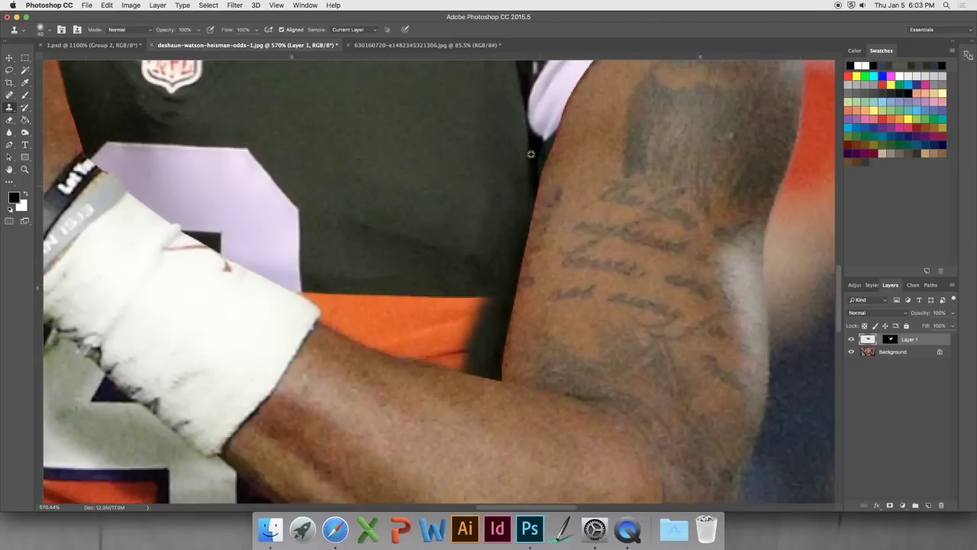
{"action": "left_click", "coordinate": [474, 167], "text": "alt"}
{"action": "mouse_move", "coordinate": [466, 302]}
{"action": "left_mouse_down"}
{"action": "mouse_move", "coordinate": [462, 325]}
{"action": "mouse_move", "coordinate": [471, 321]}
{"action": "mouse_move", "coordinate": [441, 356]}
{"action": "mouse_move", "coordinate": [436, 319]}
{"action": "left_mouse_up"}
{"action": "key", "text": "super+alt+z"}
Clone green fabric over the remaining orange strip above the forearm and blend the patched area near the elbow crease.
{"action": "left_click", "coordinate": [489, 222], "text": "alt"}
{"action": "mouse_move", "coordinate": [484, 302]}
{"action": "left_mouse_down"}
{"action": "mouse_move", "coordinate": [465, 352]}
{"action": "mouse_move", "coordinate": [444, 343]}
{"action": "mouse_move", "coordinate": [434, 321]}
{"action": "mouse_move", "coordinate": [434, 340]}
{"action": "mouse_move", "coordinate": [405, 360]}
{"action": "mouse_move", "coordinate": [393, 309]}
{"action": "mouse_move", "coordinate": [378, 307]}
{"action": "mouse_move", "coordinate": [422, 296]}
{"action": "mouse_move", "coordinate": [375, 321]}
{"action": "mouse_move", "coordinate": [360, 302]}
{"action": "mouse_move", "coordinate": [340, 315]}
{"action": "mouse_move", "coordinate": [318, 284]}
{"action": "left_mouse_up"}
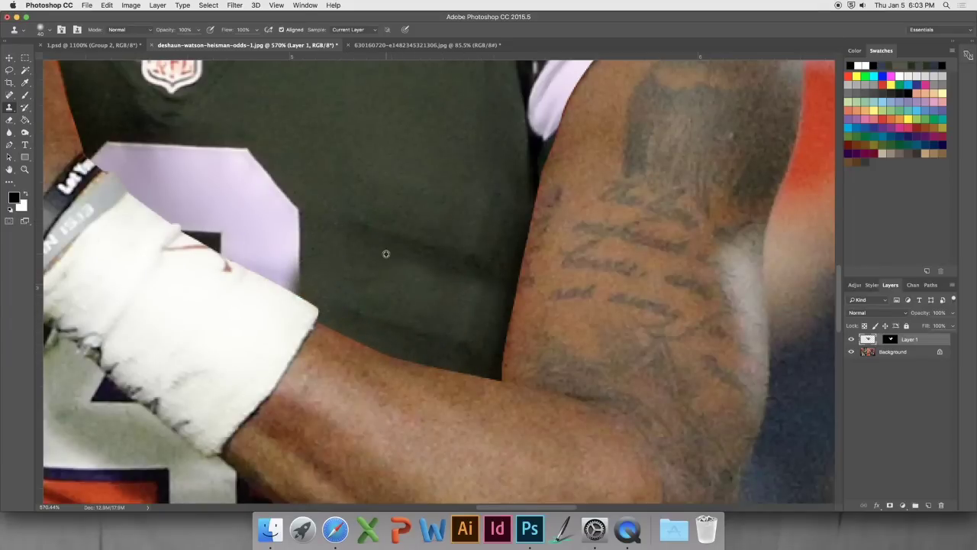
{"action": "scroll", "coordinate": [403, 241], "scroll_direction": "down", "scroll_amount": 1}
{"action": "left_click", "coordinate": [477, 275], "text": "alt"}
{"action": "mouse_move", "coordinate": [462, 289]}
{"action": "left_mouse_down"}
{"action": "mouse_move", "coordinate": [469, 298]}
{"action": "mouse_move", "coordinate": [454, 295]}
{"action": "left_mouse_up"}
{"action": "left_click", "coordinate": [498, 308], "text": "alt"}
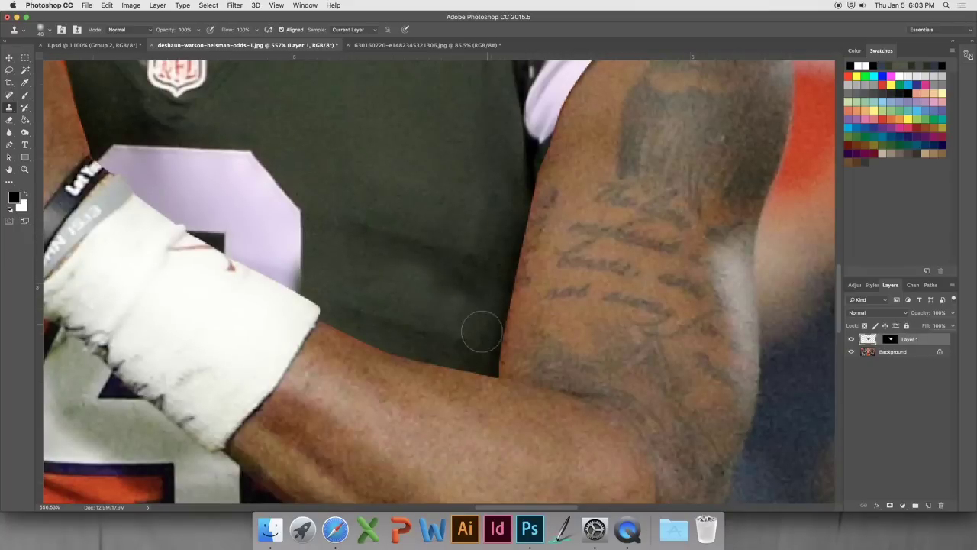
{"action": "scroll", "coordinate": [408, 304], "scroll_direction": "down", "scroll_amount": 5}
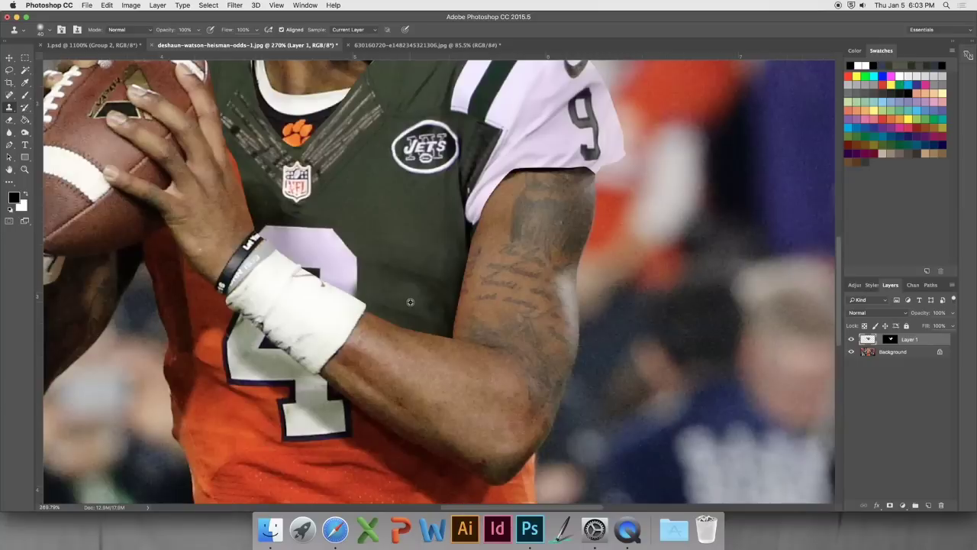
Clone green fabric over the white number left on the chest above the wristband, working along the wristband's upper edge.
{"action": "scroll", "coordinate": [405, 285], "scroll_direction": "up", "scroll_amount": 4}
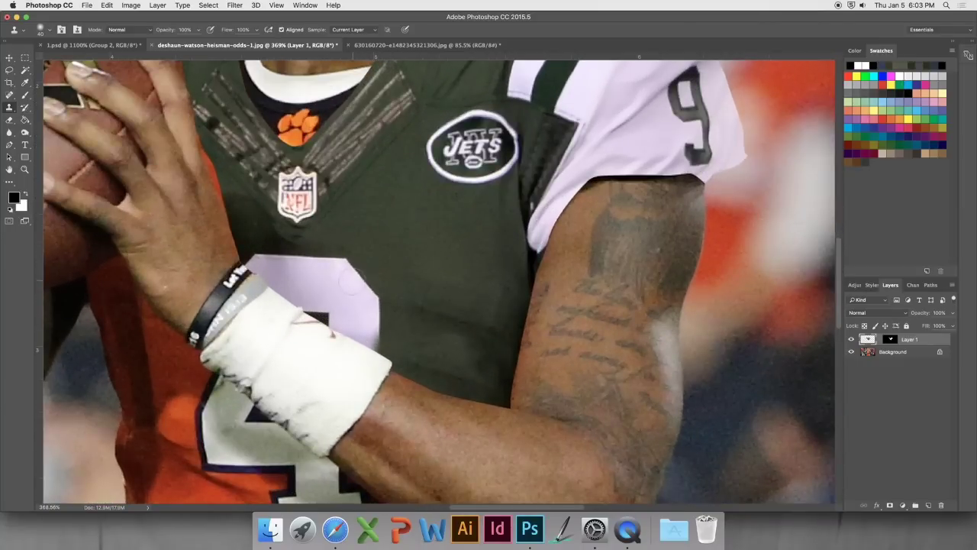
{"action": "mouse_move", "coordinate": [351, 281]}
{"action": "left_mouse_down"}
{"action": "mouse_move", "coordinate": [298, 265]}
{"action": "mouse_move", "coordinate": [310, 263]}
{"action": "mouse_move", "coordinate": [246, 270]}
{"action": "mouse_move", "coordinate": [257, 261]}
{"action": "left_mouse_up"}
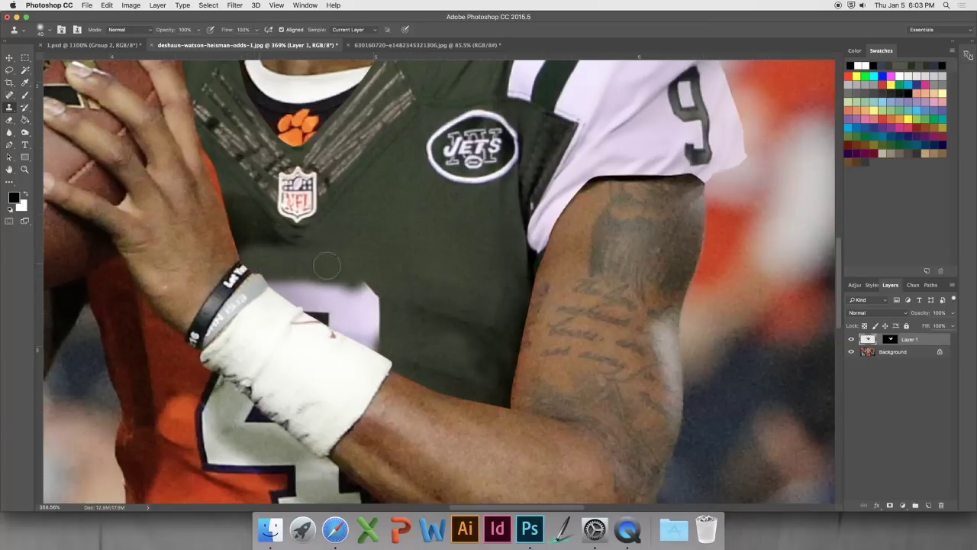
{"action": "key", "text": "super+z"}
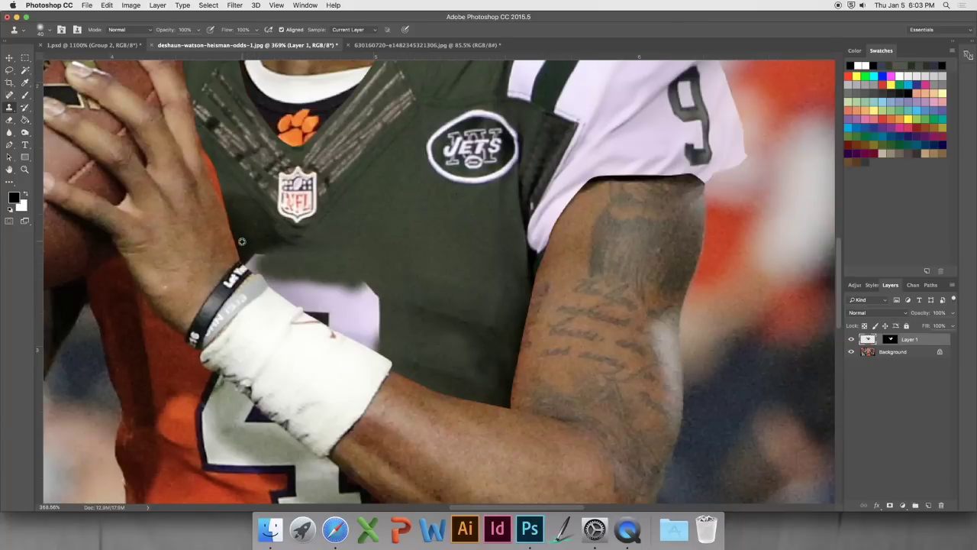
{"action": "left_click_drag", "start_coordinate": [249, 248], "coordinate": [272, 268]}
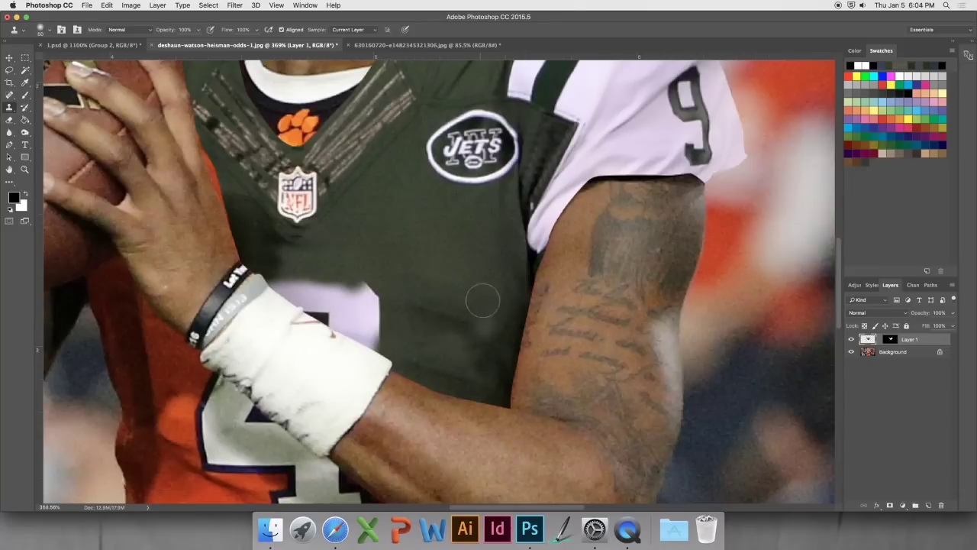
{"action": "mouse_move", "coordinate": [369, 333]}
{"action": "left_mouse_down"}
{"action": "mouse_move", "coordinate": [336, 305]}
{"action": "mouse_move", "coordinate": [348, 299]}
{"action": "mouse_move", "coordinate": [342, 305]}
{"action": "mouse_move", "coordinate": [352, 306]}
{"action": "mouse_move", "coordinate": [288, 300]}
{"action": "left_mouse_up"}
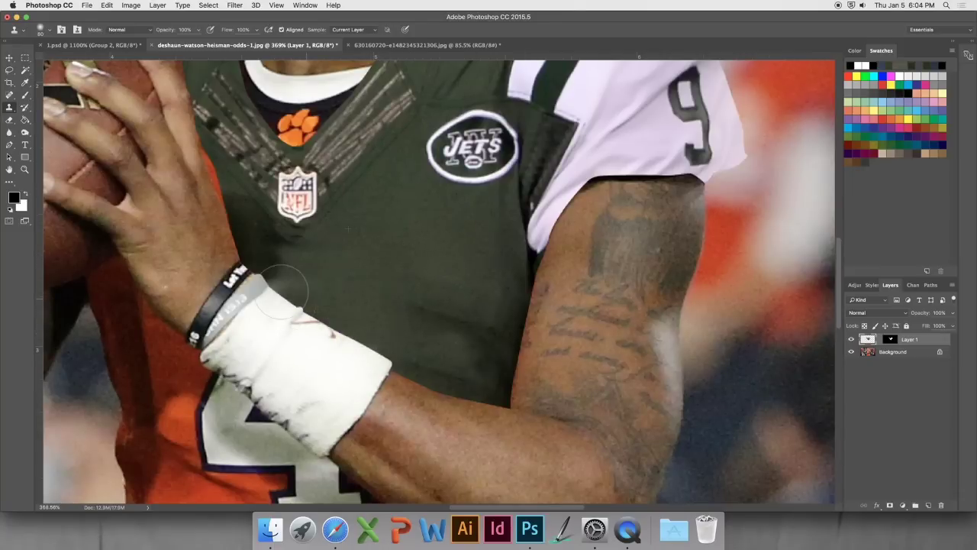
{"action": "left_click", "coordinate": [246, 249], "text": "alt"}
{"action": "left_click", "coordinate": [333, 262]}
{"action": "key", "text": "super+z"}
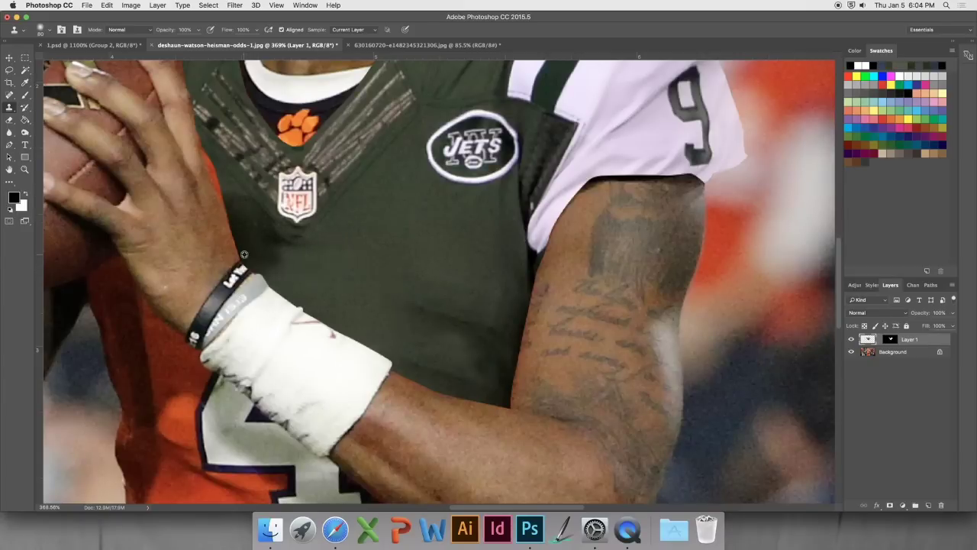
{"action": "scroll", "coordinate": [384, 354], "scroll_direction": "down", "scroll_amount": 6}
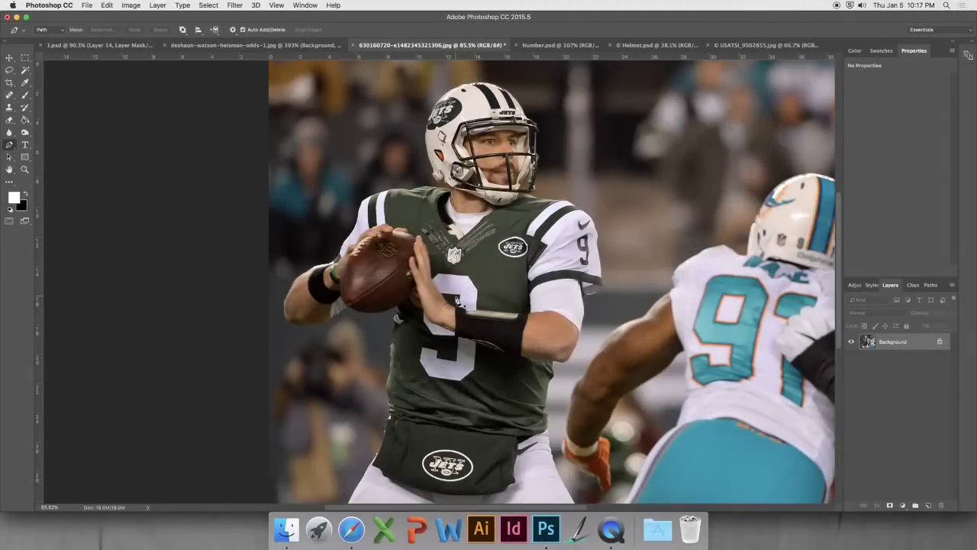
In the Jets source photo, clone the dark green folds over the bottom edge of the large front 9.
{"action": "scroll", "coordinate": [463, 395], "scroll_direction": "up", "scroll_amount": 6}
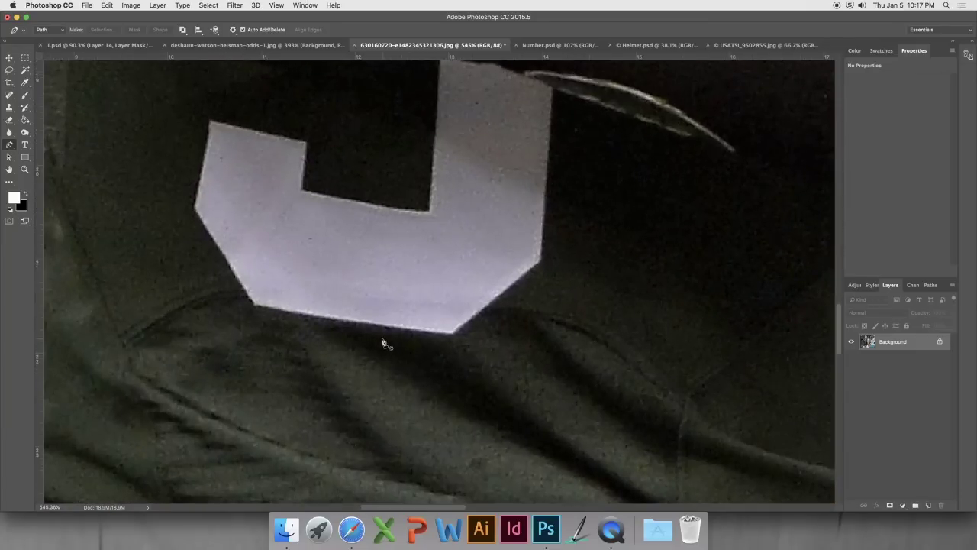
{"action": "left_click", "coordinate": [10, 108]}
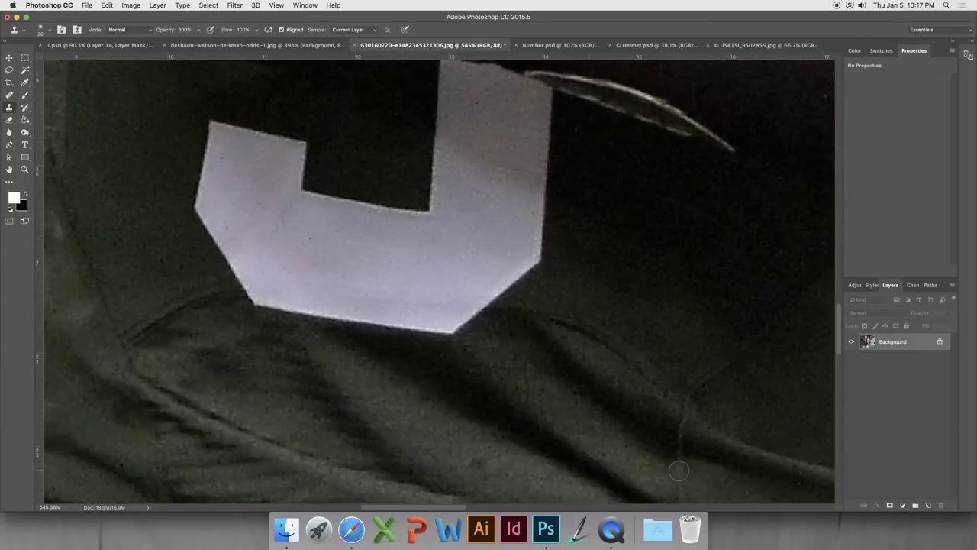
{"action": "left_click", "coordinate": [508, 389], "text": "alt"}
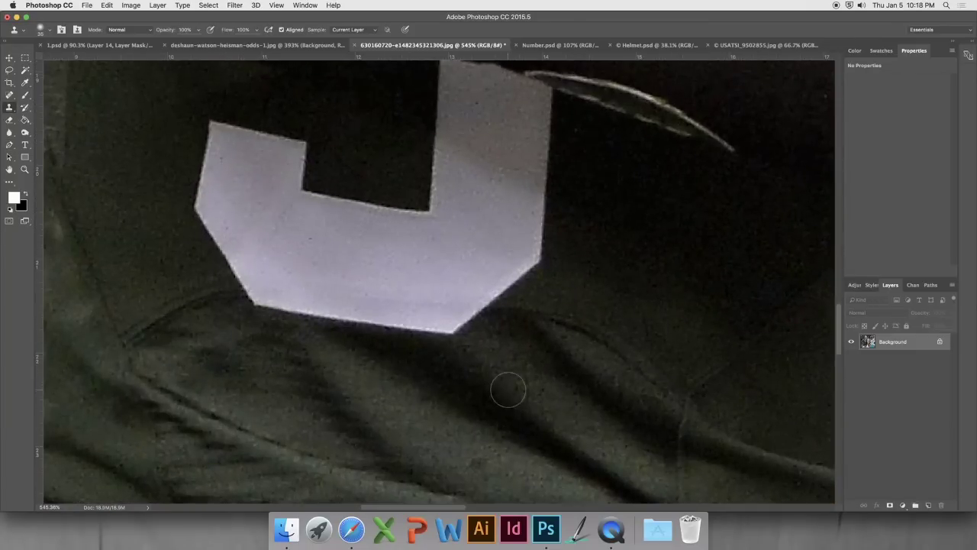
{"action": "mouse_move", "coordinate": [481, 334]}
{"action": "left_mouse_down"}
{"action": "mouse_move", "coordinate": [336, 335]}
{"action": "mouse_move", "coordinate": [206, 308]}
{"action": "mouse_move", "coordinate": [227, 295]}
{"action": "mouse_move", "coordinate": [433, 314]}
{"action": "mouse_move", "coordinate": [388, 389]}
{"action": "mouse_move", "coordinate": [461, 327]}
{"action": "left_mouse_up"}
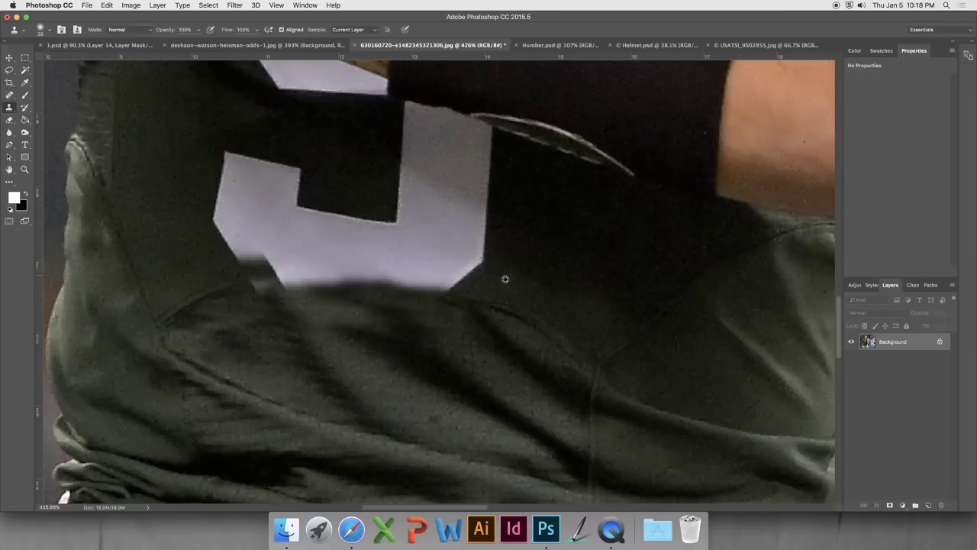
Turn the path around the folds below the number into a selection and invert it.
{"action": "right_click", "coordinate": [260, 302]}
{"action": "left_click", "coordinate": [271, 338]}
{"action": "key", "text": "Return"}
{"action": "key", "text": "s"}
{"action": "key", "text": "shift+super+i"}
Clone dark green fabric over the lower part of the 9 below the black wristband, using a larger brush.
{"action": "left_click_drag", "start_coordinate": [443, 288], "coordinate": [484, 139]}
{"action": "key", "text": "]"}
{"action": "key", "text": "]"}
{"action": "key", "text": "]"}
{"action": "key", "text": "]"}
{"action": "key", "text": "]"}
{"action": "mouse_move", "coordinate": [451, 195]}
{"action": "left_mouse_down"}
{"action": "mouse_move", "coordinate": [422, 134]}
{"action": "mouse_move", "coordinate": [405, 183]}
{"action": "mouse_move", "coordinate": [219, 201]}
{"action": "mouse_move", "coordinate": [245, 148]}
{"action": "mouse_move", "coordinate": [257, 243]}
{"action": "left_mouse_up"}
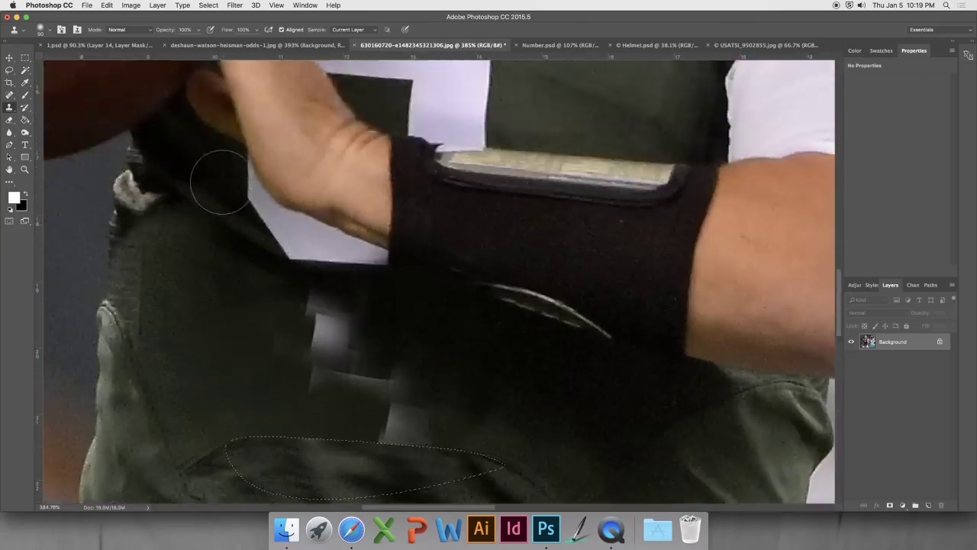
{"action": "left_click_drag", "start_coordinate": [374, 344], "coordinate": [328, 244]}
{"action": "key", "text": "super+d"}
{"action": "left_click", "coordinate": [216, 255], "text": "alt"}
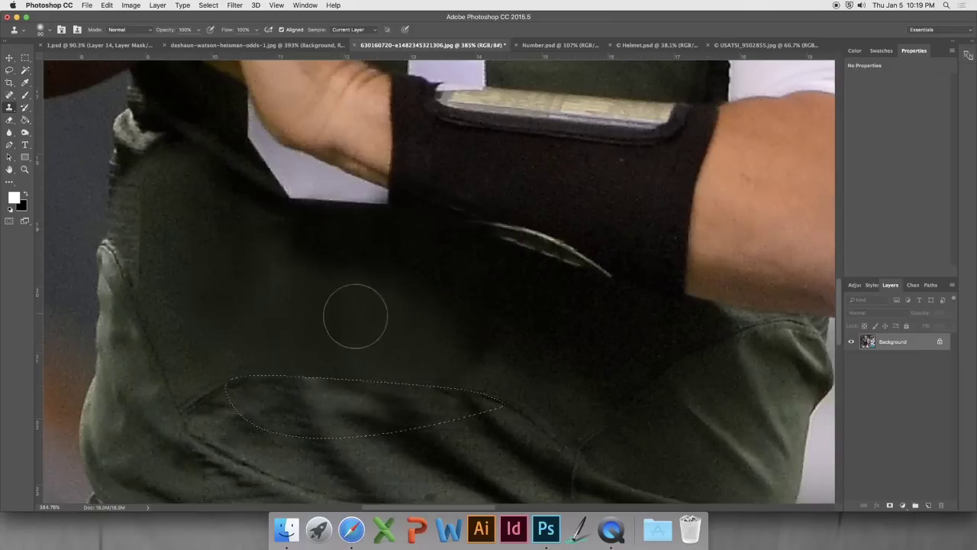
Clone dark fabric over the leftover white number piece beneath the hand and wrist, using a smaller brush.
{"action": "scroll", "coordinate": [329, 325], "scroll_direction": "down", "scroll_amount": 10}
{"action": "scroll", "coordinate": [328, 306], "scroll_direction": "up", "scroll_amount": 10}
{"action": "key", "text": "bracketleft"}
{"action": "key", "text": "bracketleft"}
{"action": "key", "text": "bracketleft"}
{"action": "left_click_drag", "start_coordinate": [397, 212], "coordinate": [417, 231]}
{"action": "scroll", "coordinate": [418, 230], "scroll_direction": "down", "scroll_amount": 8}
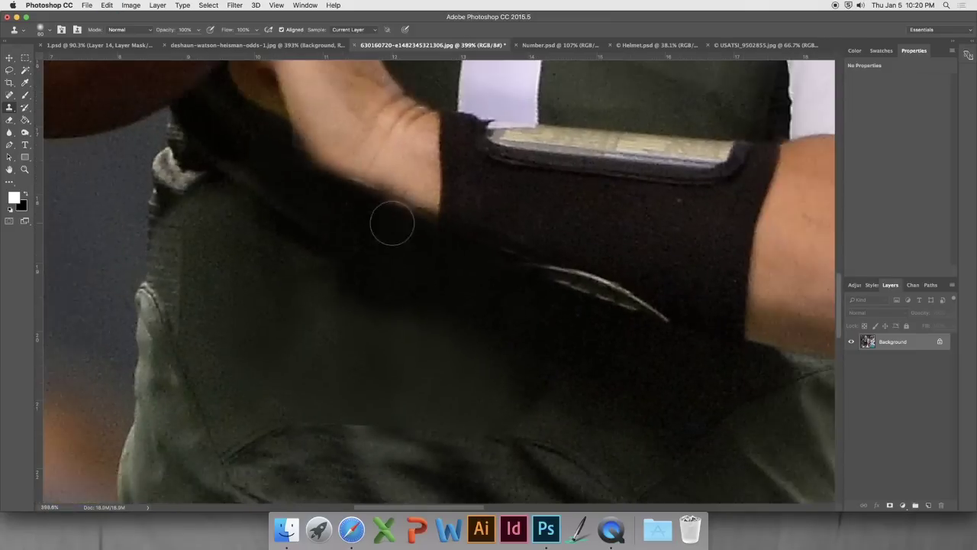
Trace a closed Pen tool path around the lower jersey, following the hem, both sides and the underside of the forearm.
{"action": "scroll", "coordinate": [244, 84], "scroll_direction": "up", "scroll_amount": 10}
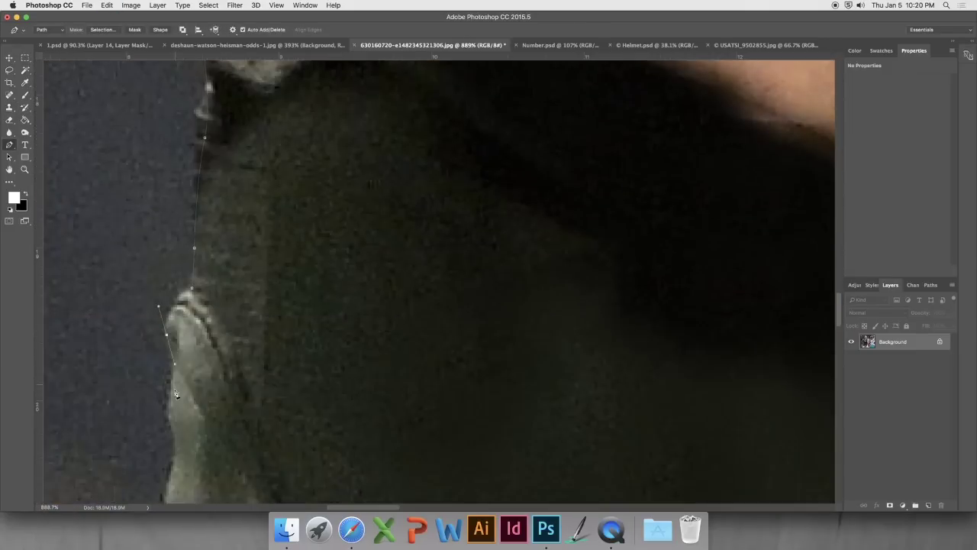
{"action": "scroll", "coordinate": [176, 392], "scroll_direction": "down", "scroll_amount": 4}
{"action": "left_click", "coordinate": [166, 427]}
{"action": "scroll", "coordinate": [166, 428], "scroll_direction": "down", "scroll_amount": 8}
{"action": "left_click", "coordinate": [139, 390]}
{"action": "left_click", "coordinate": [141, 421]}
{"action": "left_click", "coordinate": [184, 478]}
{"action": "left_click", "coordinate": [142, 447]}
{"action": "left_click_drag", "start_coordinate": [176, 476], "coordinate": [185, 483]}
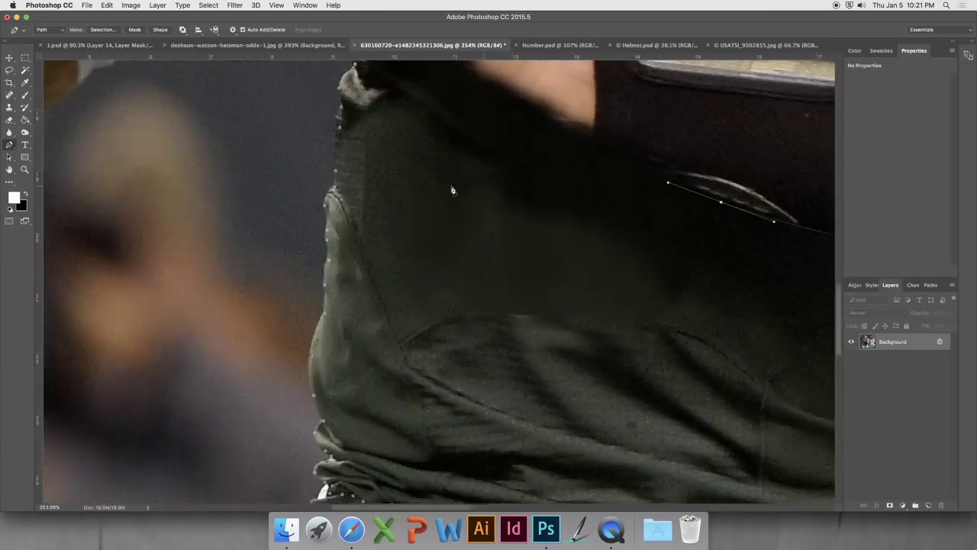
{"action": "scroll", "coordinate": [453, 191], "scroll_direction": "up", "scroll_amount": 3}
{"action": "left_click_drag", "start_coordinate": [455, 164], "coordinate": [431, 147]}
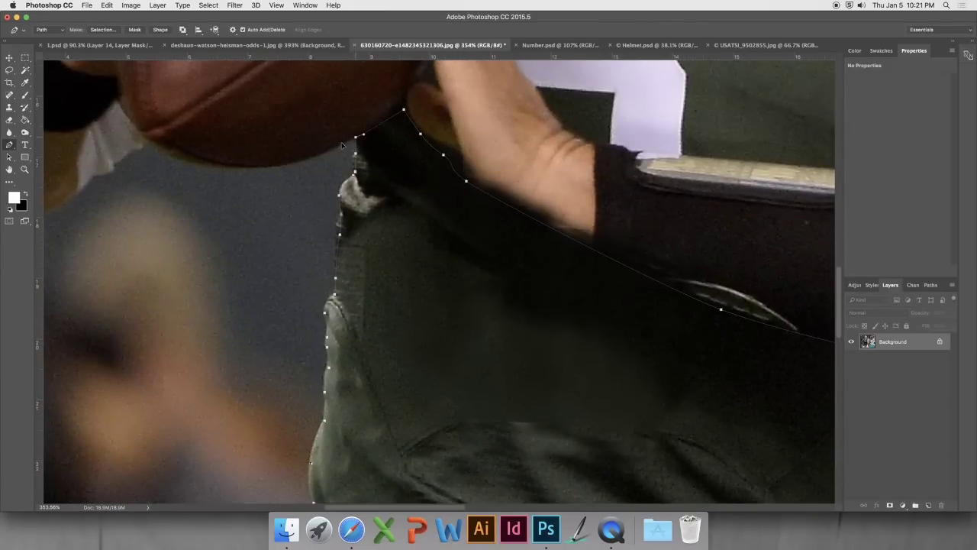
Convert the lower-jersey path into a new anti-aliased selection with a 0-pixel feather.
{"action": "right_click", "coordinate": [386, 158]}
{"action": "left_click", "coordinate": [407, 200]}
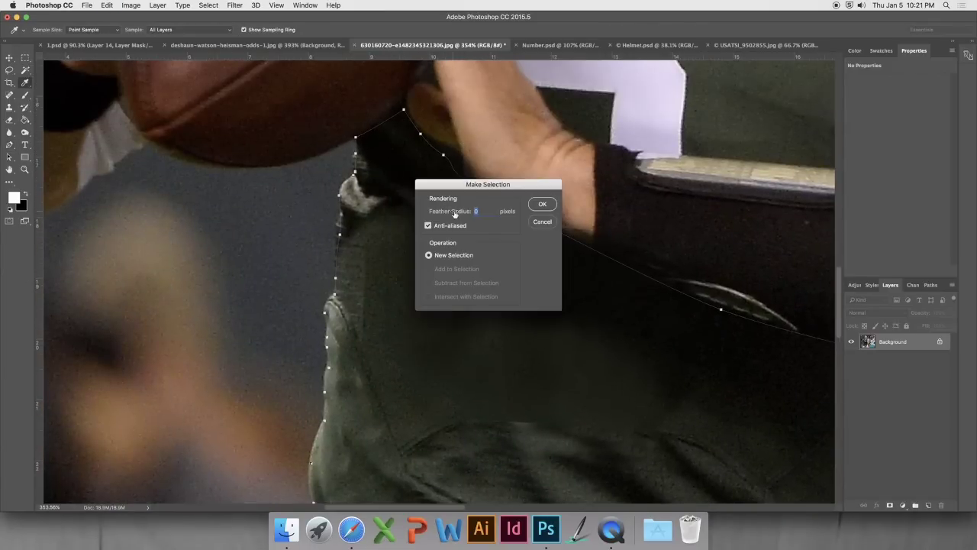
{"action": "left_click", "coordinate": [539, 204]}
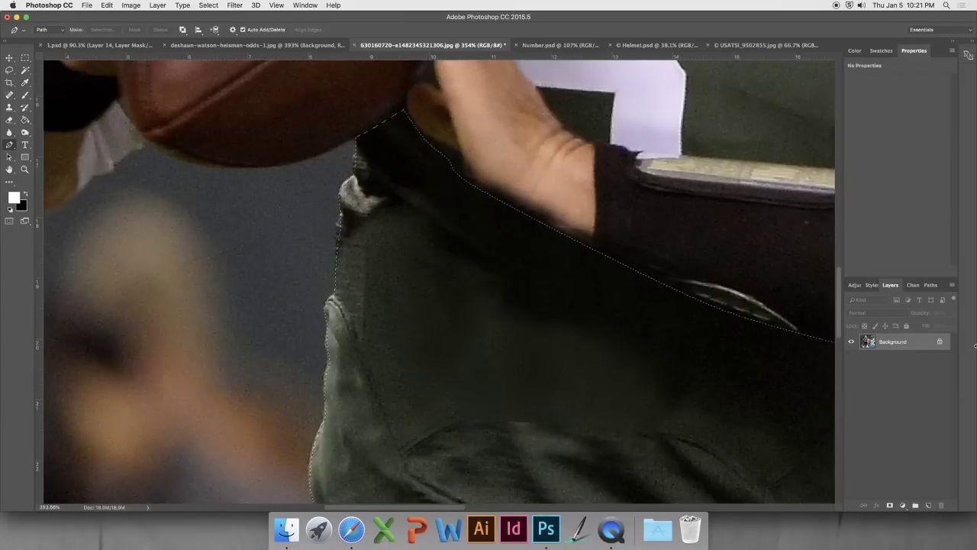
Bring the lower jersey into the quarterback photo beneath Layer 1, scale it to about 81% and rotate it about -17° over the torso.
{"action": "left_click", "coordinate": [227, 46]}
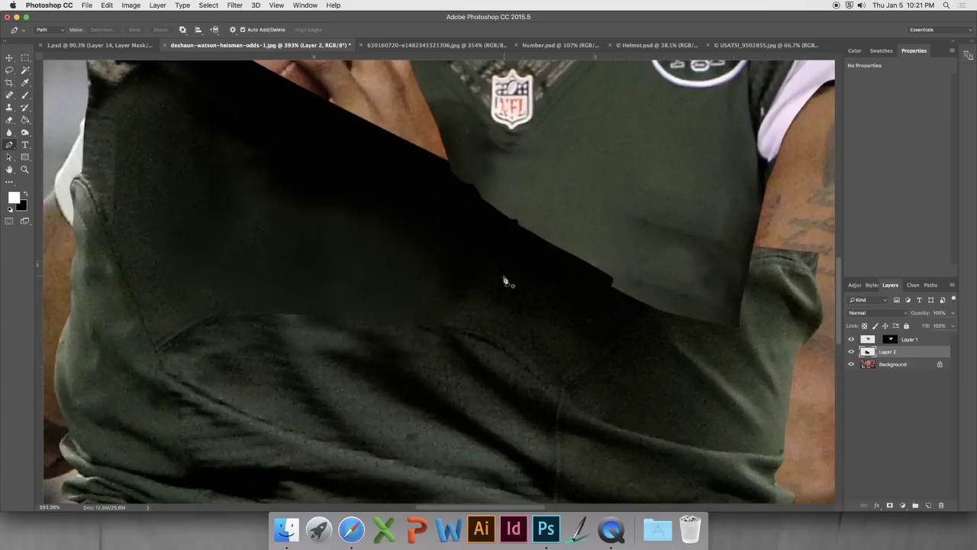
{"action": "scroll", "coordinate": [504, 281], "scroll_direction": "down", "scroll_amount": 5}
{"action": "left_click", "coordinate": [9, 57]}
{"action": "left_click_drag", "start_coordinate": [569, 364], "coordinate": [630, 405]}
{"action": "mouse_move", "coordinate": [679, 320]}
{"action": "left_mouse_down"}
{"action": "mouse_move", "coordinate": [682, 283]}
{"action": "mouse_move", "coordinate": [679, 301]}
{"action": "left_mouse_up"}
{"action": "mouse_move", "coordinate": [536, 352]}
{"action": "left_mouse_down"}
{"action": "mouse_move", "coordinate": [558, 357]}
{"action": "mouse_move", "coordinate": [551, 350]}
{"action": "mouse_move", "coordinate": [549, 369]}
{"action": "mouse_move", "coordinate": [557, 365]}
{"action": "mouse_move", "coordinate": [539, 358]}
{"action": "left_mouse_up"}
{"action": "left_click_drag", "start_coordinate": [668, 302], "coordinate": [626, 316]}
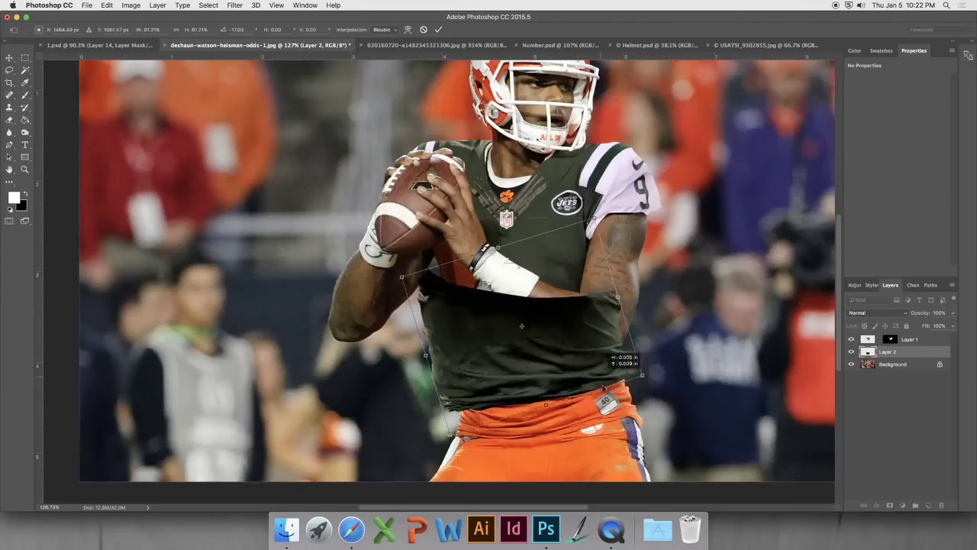
Distort and warp the lower jersey to cover the orange torso from under the forearm to the waistband, and apply the transform.
{"action": "right_click", "coordinate": [485, 341]}
{"action": "left_click", "coordinate": [498, 387]}
{"action": "left_click_drag", "start_coordinate": [406, 275], "coordinate": [429, 257]}
{"action": "left_click_drag", "start_coordinate": [653, 399], "coordinate": [657, 427]}
{"action": "right_click", "coordinate": [559, 336]}
{"action": "left_click", "coordinate": [573, 401]}
{"action": "left_click_drag", "start_coordinate": [586, 311], "coordinate": [582, 335]}
{"action": "left_click_drag", "start_coordinate": [429, 257], "coordinate": [417, 227]}
{"action": "left_click_drag", "start_coordinate": [455, 450], "coordinate": [444, 481]}
{"action": "key", "text": "Return"}
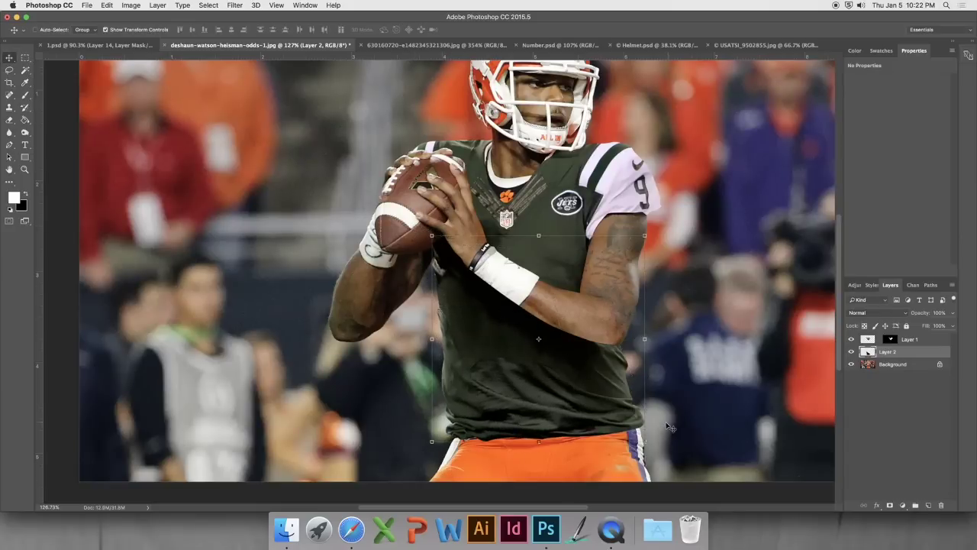
Select the exposed orange jersey with the Pen tool while Layer 2 is hidden, and mask Layer 2 to that selection.
{"action": "scroll", "coordinate": [489, 341], "scroll_direction": "up", "scroll_amount": 3}
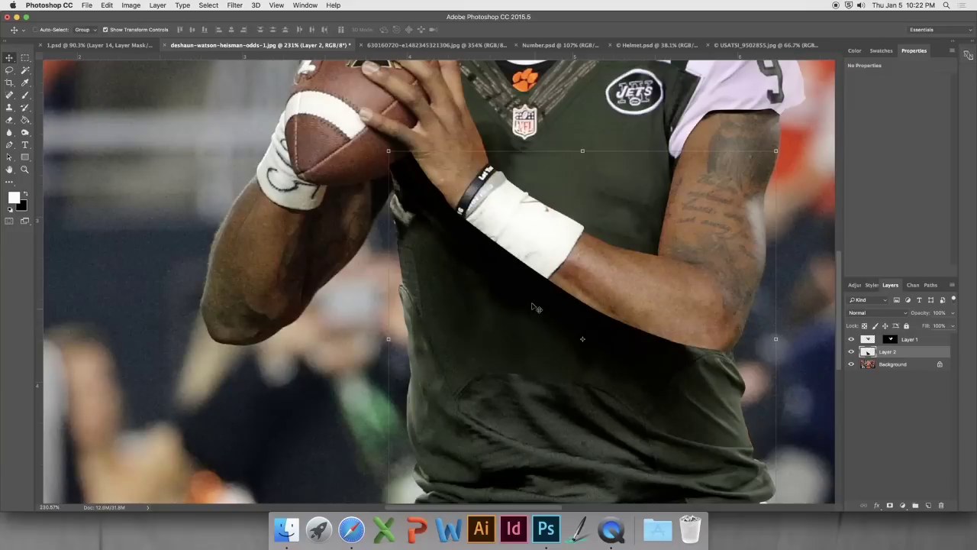
{"action": "left_click", "coordinate": [851, 352]}
{"action": "scroll", "coordinate": [476, 156], "scroll_direction": "up", "scroll_amount": 3}
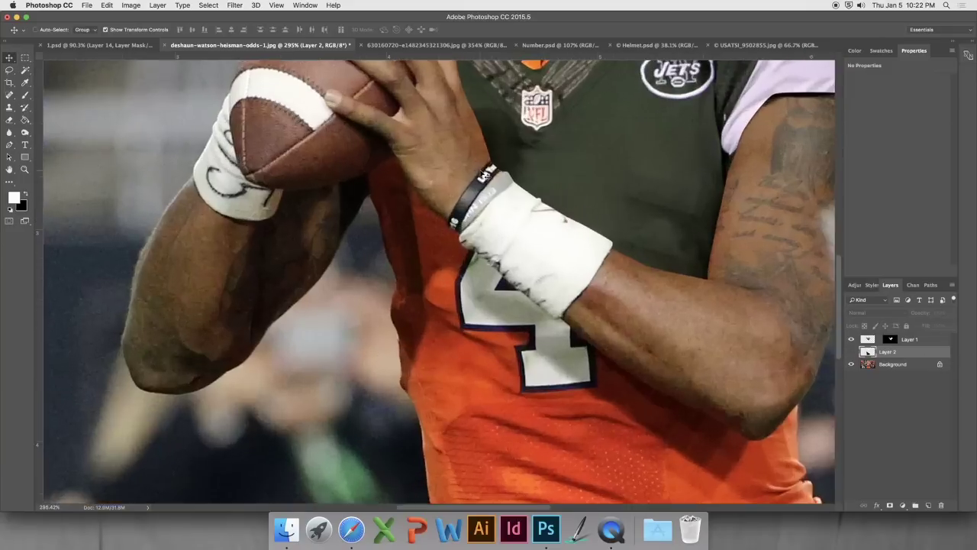
{"action": "left_click", "coordinate": [10, 144]}
{"action": "left_click", "coordinate": [319, 142]}
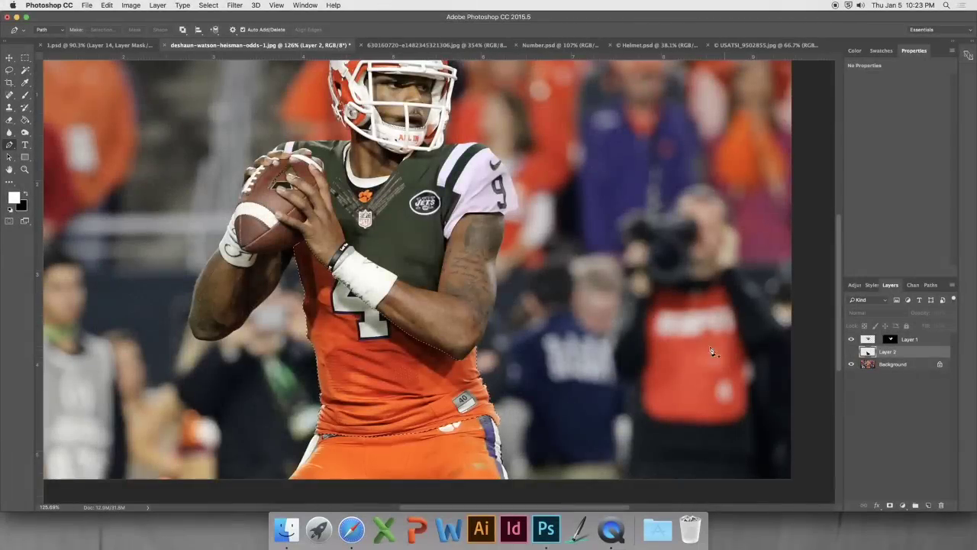
{"action": "left_click", "coordinate": [852, 352]}
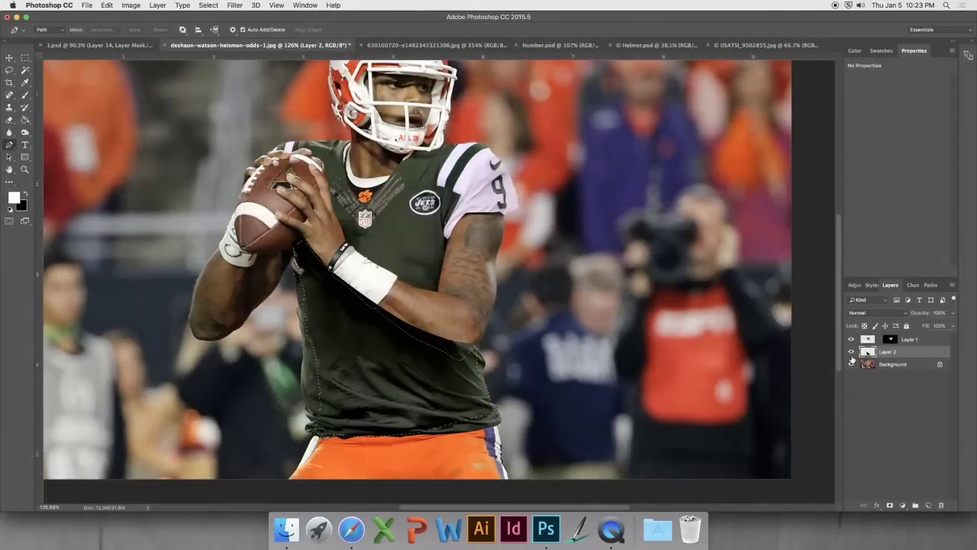
{"action": "left_click", "coordinate": [889, 506]}
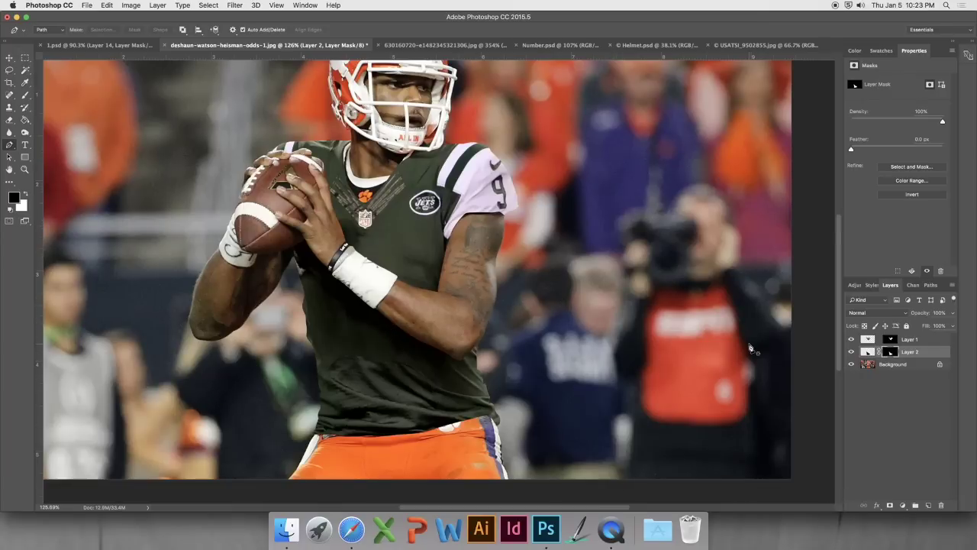
Rename Layer 2 as Jersey Bottom and Layer 1 as Jersey Top.
{"action": "double_click", "coordinate": [915, 352]}
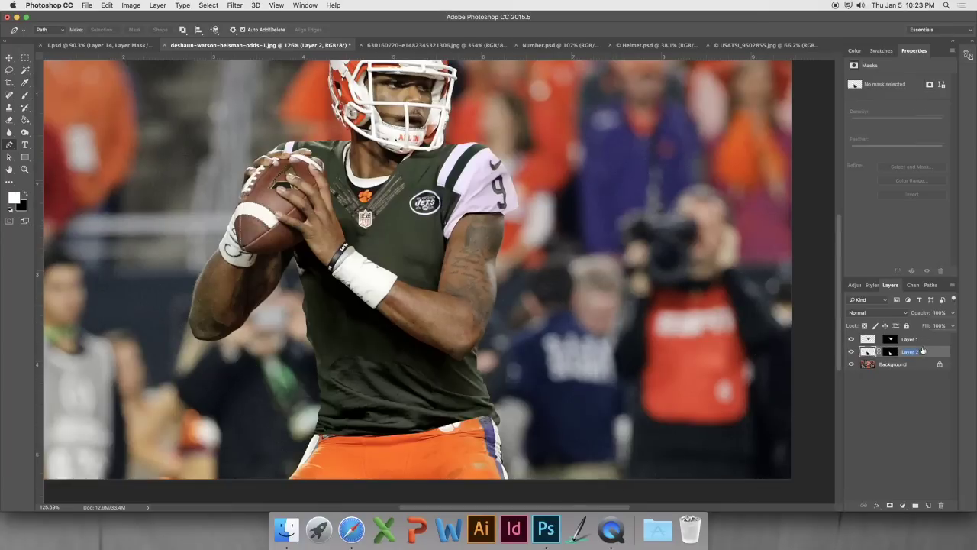
{"action": "type", "text": "Jersey Bottom"}
{"action": "key", "text": "Return"}
{"action": "left_click", "coordinate": [911, 340]}
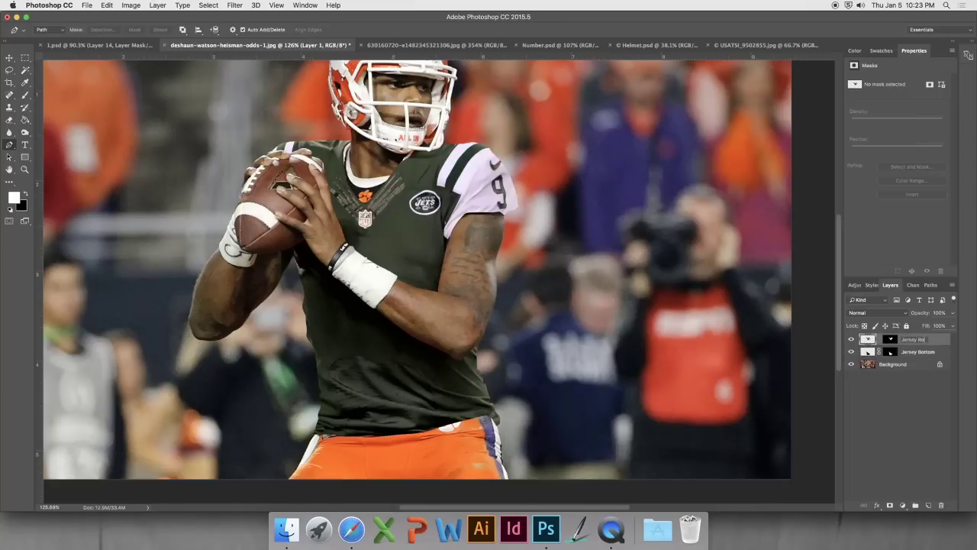
{"action": "key", "text": "Return"}
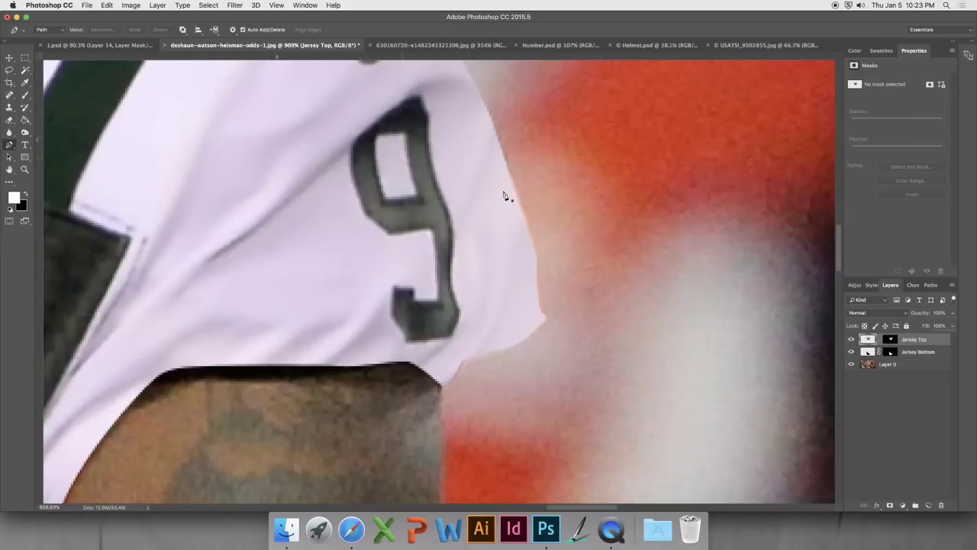
Lasso closely around the small 9 on the white sleeve of the Jersey Top layer.
{"action": "left_click", "coordinate": [11, 71]}
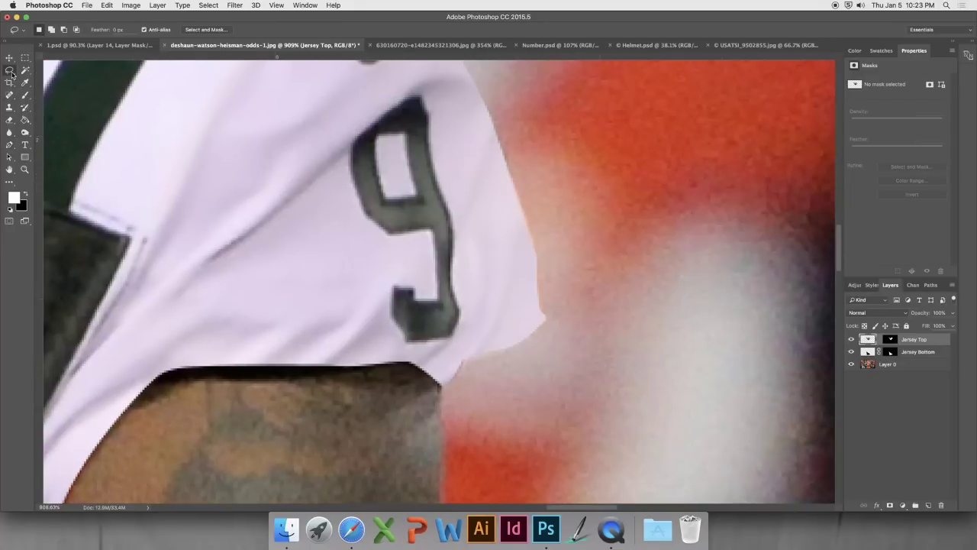
{"action": "mouse_move", "coordinate": [440, 138]}
{"action": "left_mouse_down"}
{"action": "mouse_move", "coordinate": [469, 311]}
{"action": "mouse_move", "coordinate": [404, 349]}
{"action": "left_mouse_up"}
{"action": "mouse_move", "coordinate": [432, 296]}
{"action": "left_mouse_down"}
{"action": "mouse_move", "coordinate": [410, 244]}
{"action": "mouse_move", "coordinate": [342, 172]}
{"action": "left_mouse_up"}
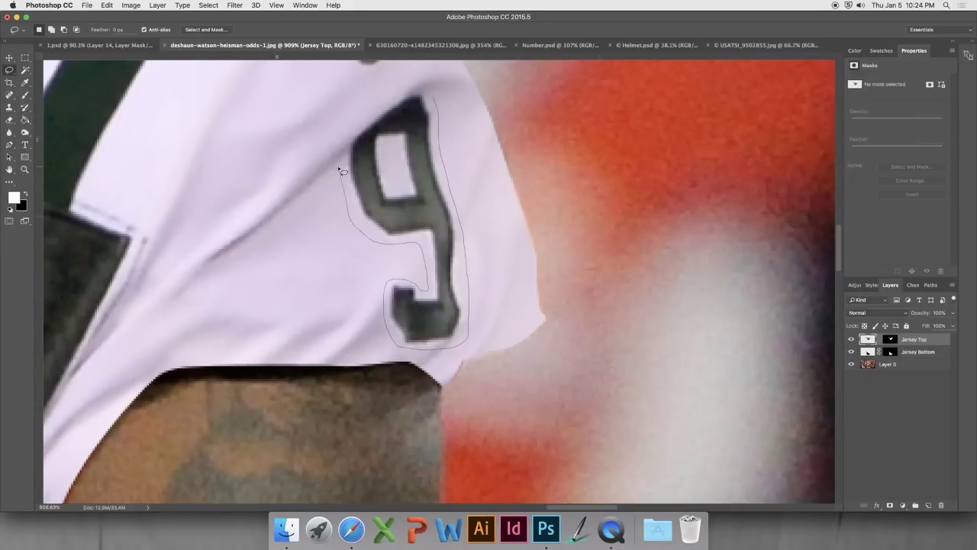
{"action": "left_click_drag", "start_coordinate": [429, 100], "coordinate": [426, 98]}
Fill the lassoed area with matching sleeve fabric to remove the 9, and deselect.
{"action": "left_click", "coordinate": [107, 5]}
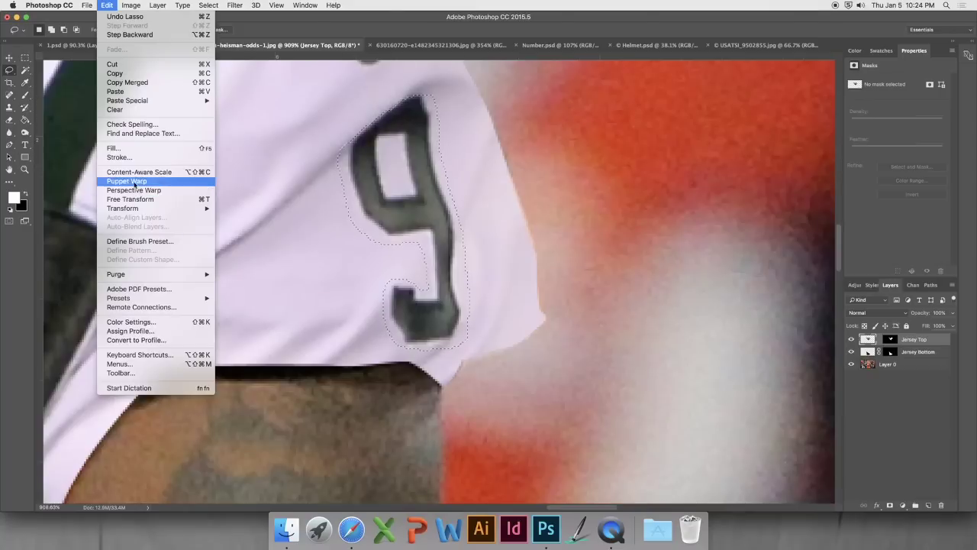
{"action": "left_click", "coordinate": [130, 138]}
{"action": "left_click", "coordinate": [552, 205]}
{"action": "key", "text": "super+d"}
On Layer 0, clone the dark inner-collar fabric over the orange paw logo above the NFL shield.
{"action": "key", "text": "s"}
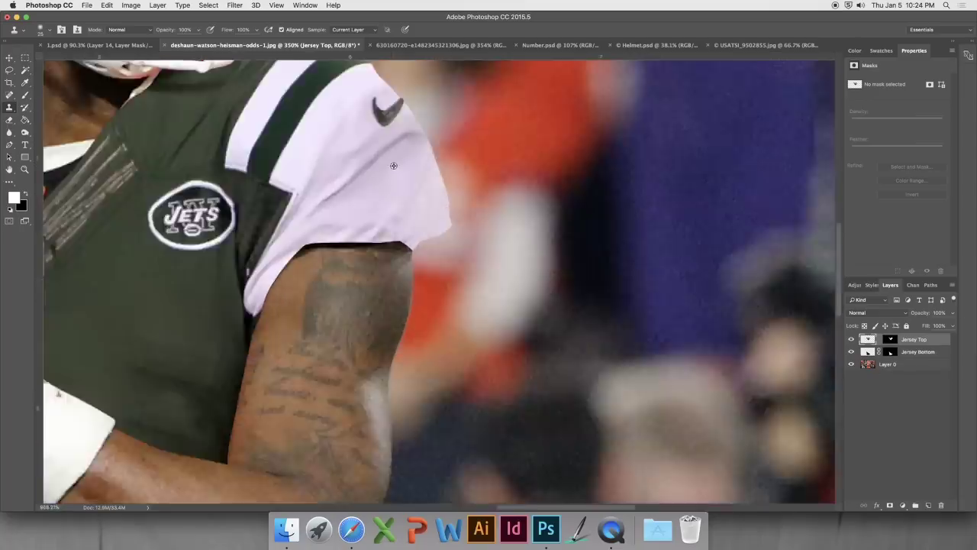
{"action": "key", "text": "alt+comma"}
{"action": "scroll", "coordinate": [219, 174], "scroll_direction": "up", "scroll_amount": 10}
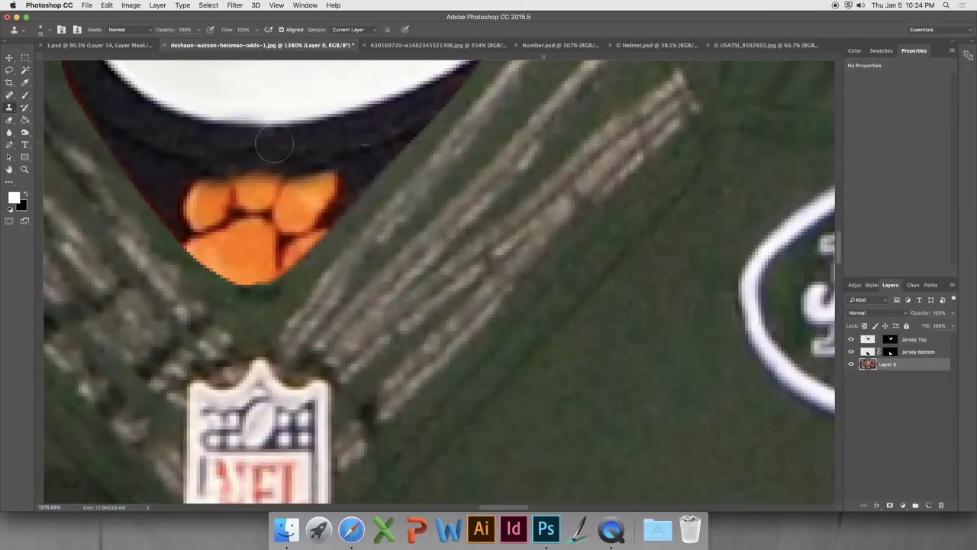
{"action": "mouse_move", "coordinate": [226, 289]}
{"action": "left_mouse_down"}
{"action": "mouse_move", "coordinate": [298, 195]}
{"action": "mouse_move", "coordinate": [275, 225]}
{"action": "left_mouse_up"}
{"action": "left_click", "coordinate": [342, 174], "text": "alt"}
{"action": "left_click", "coordinate": [286, 195]}
{"action": "mouse_move", "coordinate": [264, 177]}
{"action": "left_mouse_down"}
{"action": "mouse_move", "coordinate": [160, 176]}
{"action": "mouse_move", "coordinate": [196, 216]}
{"action": "mouse_move", "coordinate": [249, 209]}
{"action": "mouse_move", "coordinate": [197, 238]}
{"action": "left_mouse_up"}
{"action": "left_click", "coordinate": [361, 170], "text": "alt"}
Smudge the patched collar area above the NFL shield with an enlarged brush, and undo the last edit.
{"action": "left_click_drag", "start_coordinate": [9, 132], "coordinate": [44, 152]}
{"action": "key", "text": "bracketright"}
{"action": "key", "text": "bracketright"}
{"action": "key", "text": "bracketright"}
{"action": "key", "text": "bracketright"}
{"action": "key", "text": "bracketright"}
{"action": "key", "text": "bracketright"}
{"action": "key", "text": "bracketright"}
{"action": "key", "text": "bracketright"}
{"action": "mouse_move", "coordinate": [216, 237]}
{"action": "left_mouse_down"}
{"action": "mouse_move", "coordinate": [271, 231]}
{"action": "mouse_move", "coordinate": [233, 271]}
{"action": "left_mouse_up"}
{"action": "key", "text": "super+0"}
{"action": "key", "text": "super+z"}
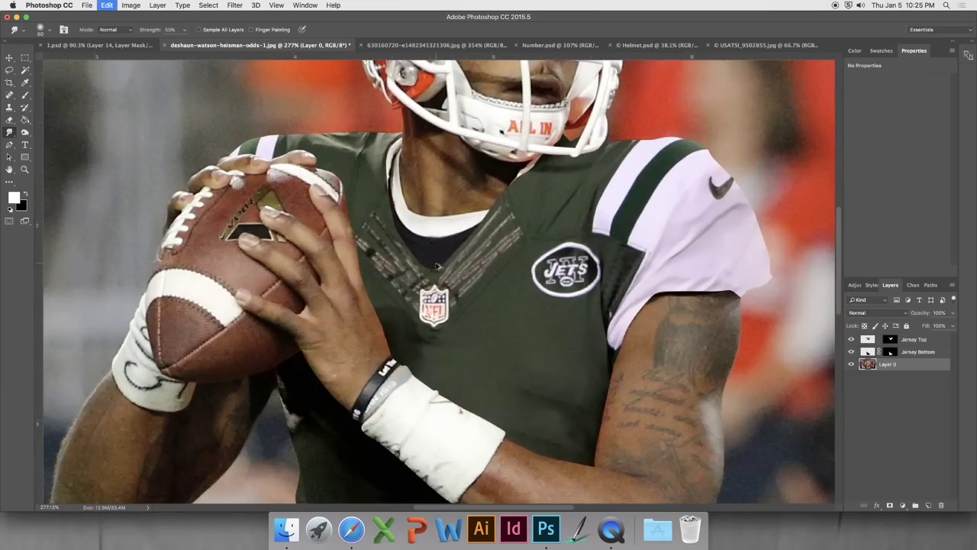
On Layer 0, clone orange pants fabric along the waistband just below the jersey hem.
{"action": "scroll", "coordinate": [450, 254], "scroll_direction": "down", "scroll_amount": 6}
{"action": "scroll", "coordinate": [478, 336], "scroll_direction": "up", "scroll_amount": 8}
{"action": "key", "text": "s"}
{"action": "left_click", "coordinate": [564, 434], "text": "alt"}
{"action": "left_click_drag", "start_coordinate": [549, 368], "coordinate": [468, 385]}
{"action": "scroll", "coordinate": [538, 405], "scroll_direction": "down", "scroll_amount": 6}
{"action": "scroll", "coordinate": [389, 416], "scroll_direction": "up", "scroll_amount": 6}
{"action": "key", "text": "super+0"}
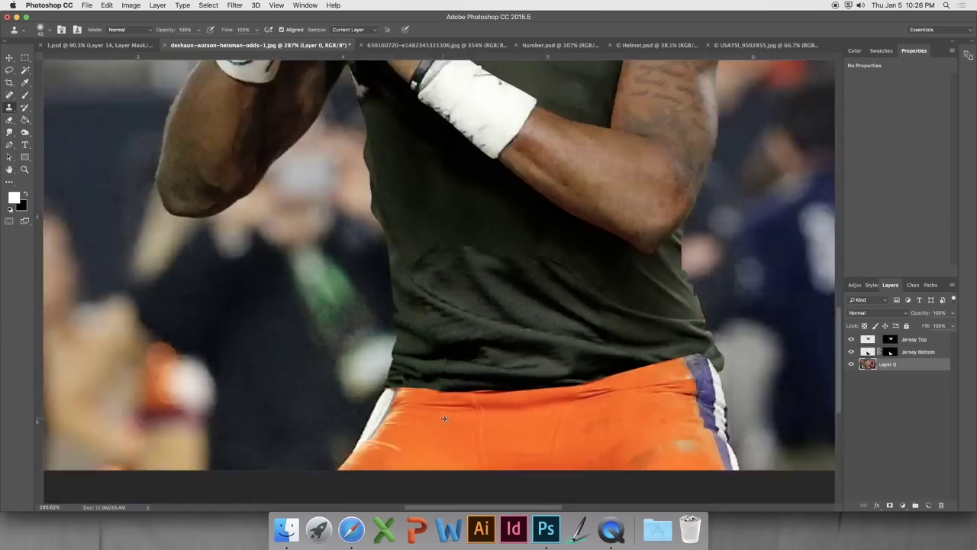
Clone clean white areas of the helmet's chin guard over the ALL IN lettering.
{"action": "scroll", "coordinate": [285, 188], "scroll_direction": "up", "scroll_amount": 10}
{"action": "left_click", "coordinate": [284, 189], "text": "alt"}
{"action": "mouse_move", "coordinate": [466, 229]}
{"action": "left_mouse_down"}
{"action": "mouse_move", "coordinate": [428, 283]}
{"action": "mouse_move", "coordinate": [497, 227]}
{"action": "mouse_move", "coordinate": [497, 314]}
{"action": "mouse_move", "coordinate": [508, 324]}
{"action": "left_mouse_up"}
{"action": "mouse_move", "coordinate": [723, 251]}
{"action": "left_mouse_down"}
{"action": "mouse_move", "coordinate": [689, 259]}
{"action": "mouse_move", "coordinate": [673, 246]}
{"action": "mouse_move", "coordinate": [649, 268]}
{"action": "mouse_move", "coordinate": [671, 324]}
{"action": "mouse_move", "coordinate": [701, 323]}
{"action": "mouse_move", "coordinate": [652, 306]}
{"action": "mouse_move", "coordinate": [613, 247]}
{"action": "mouse_move", "coordinate": [650, 246]}
{"action": "mouse_move", "coordinate": [586, 221]}
{"action": "left_mouse_up"}
Lasso around the ACC logo on the helmet's front bumper and fill the selection with Content-Aware.
{"action": "scroll", "coordinate": [650, 267], "scroll_direction": "down", "scroll_amount": 10}
{"action": "scroll", "coordinate": [665, 168], "scroll_direction": "up", "scroll_amount": 7}
{"action": "key", "text": "l"}
{"action": "mouse_move", "coordinate": [548, 174]}
{"action": "left_mouse_down"}
{"action": "mouse_move", "coordinate": [507, 212]}
{"action": "mouse_move", "coordinate": [622, 229]}
{"action": "mouse_move", "coordinate": [608, 164]}
{"action": "left_mouse_up"}
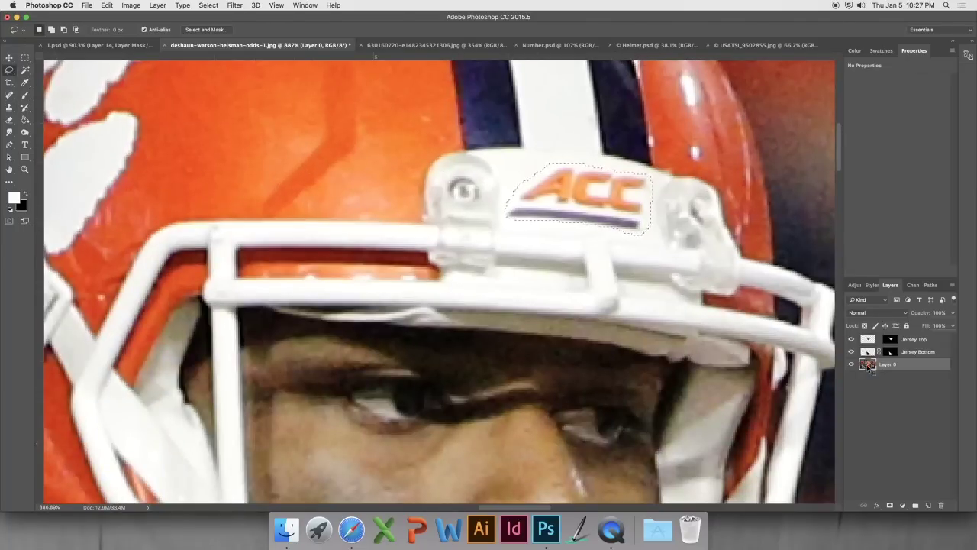
{"action": "key", "text": "shift+BackSpace"}
{"action": "key", "text": "Return"}
Select the leftover dark smudge on the front bumper and fill it again with Content-Aware.
{"action": "mouse_move", "coordinate": [546, 191]}
{"action": "left_mouse_down"}
{"action": "mouse_move", "coordinate": [519, 214]}
{"action": "mouse_move", "coordinate": [650, 213]}
{"action": "mouse_move", "coordinate": [641, 187]}
{"action": "left_mouse_up"}
{"action": "key", "text": "shift+BackSpace"}
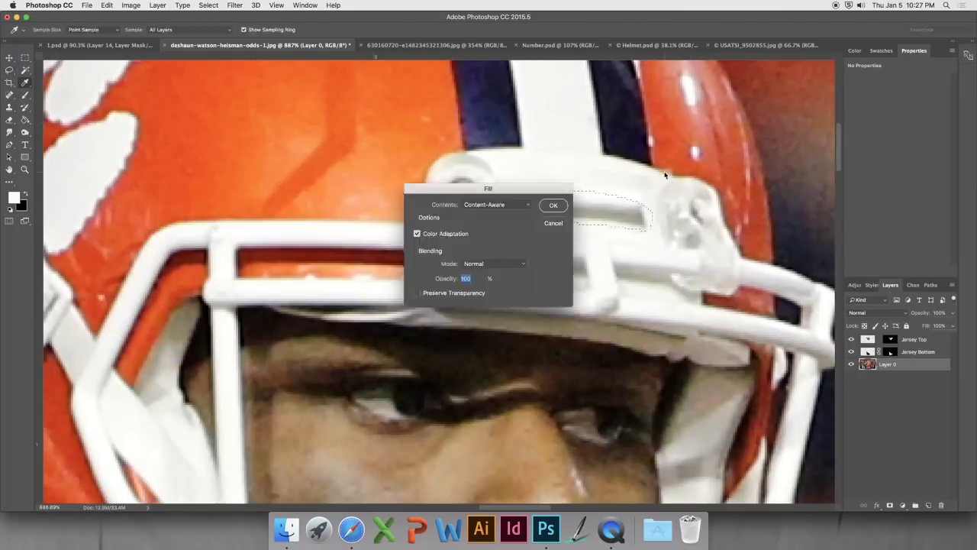
{"action": "key", "text": "Return"}
{"action": "key", "text": "s"}
Trace the orange part of the pants with the Pen tool, make it a selection, and add a Black & White adjustment layer.
{"action": "scroll", "coordinate": [570, 192], "scroll_direction": "down", "scroll_amount": 6}
{"action": "scroll", "coordinate": [570, 192], "scroll_direction": "down", "scroll_amount": 4}
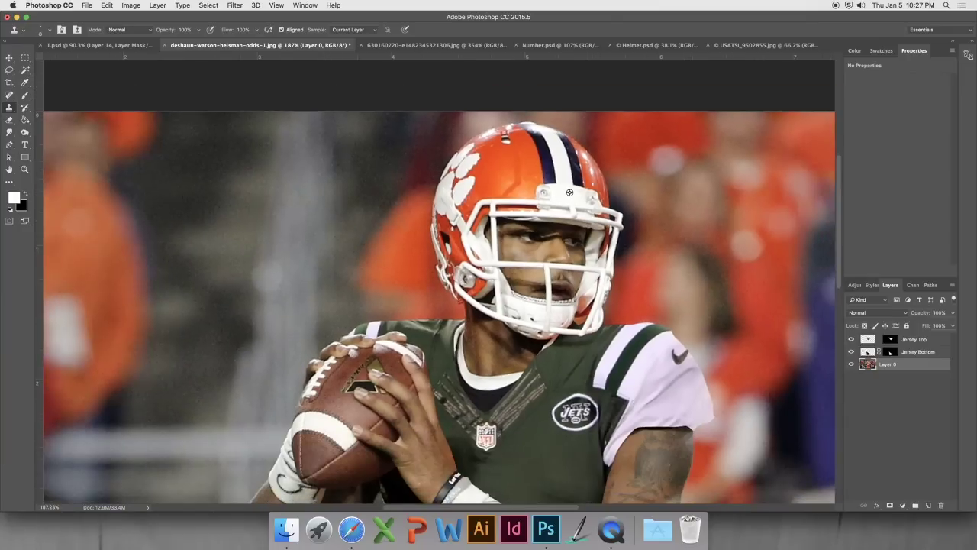
{"action": "scroll", "coordinate": [569, 193], "scroll_direction": "down", "scroll_amount": 3}
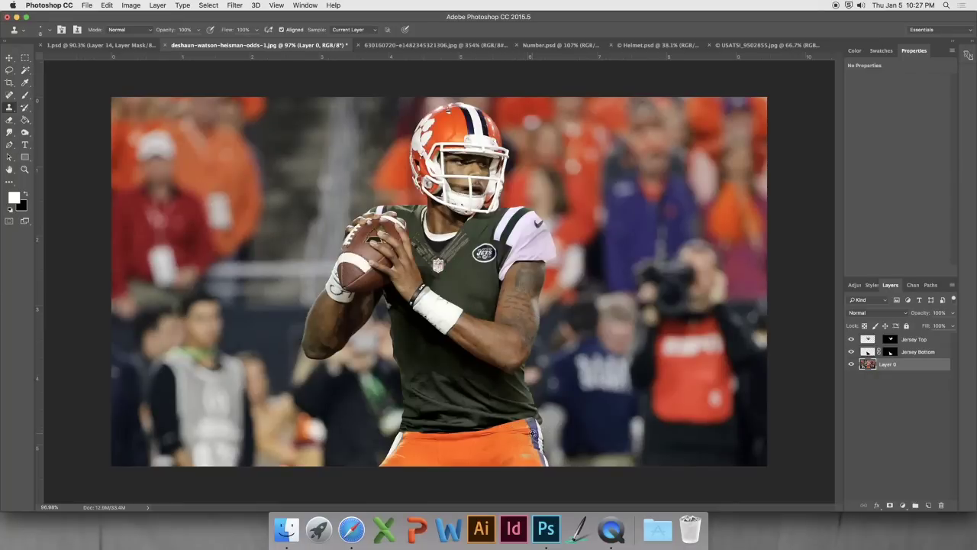
{"action": "scroll", "coordinate": [532, 433], "scroll_direction": "up", "scroll_amount": 9}
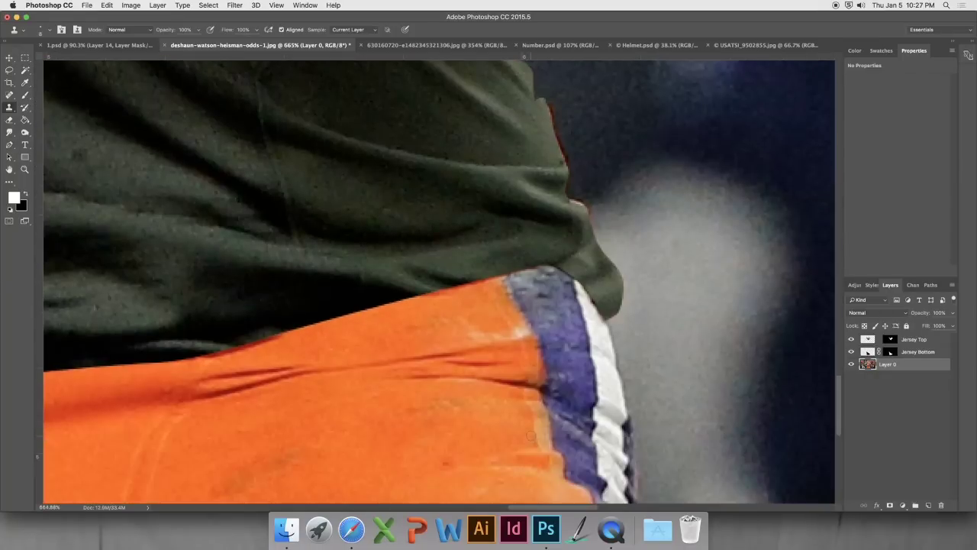
{"action": "scroll", "coordinate": [528, 433], "scroll_direction": "down", "scroll_amount": 1}
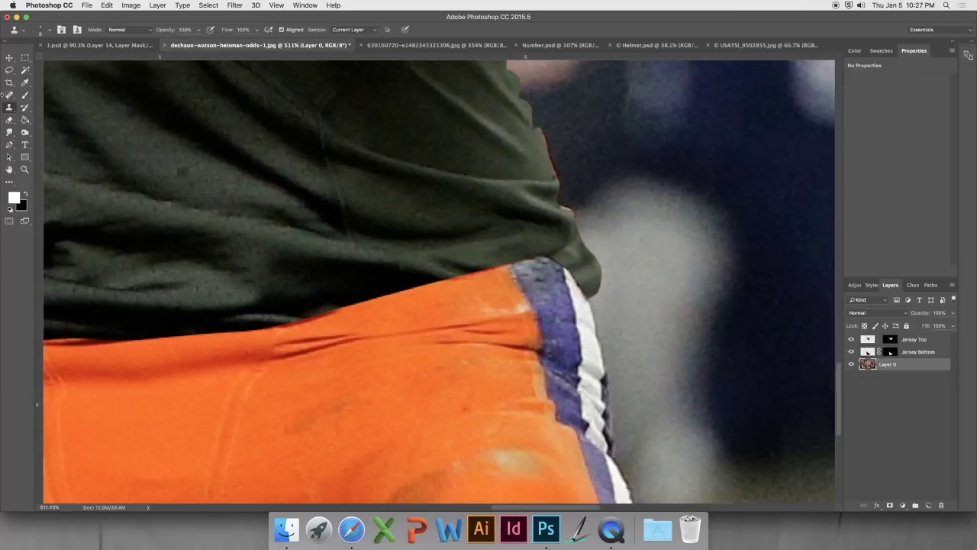
{"action": "left_click", "coordinate": [9, 144]}
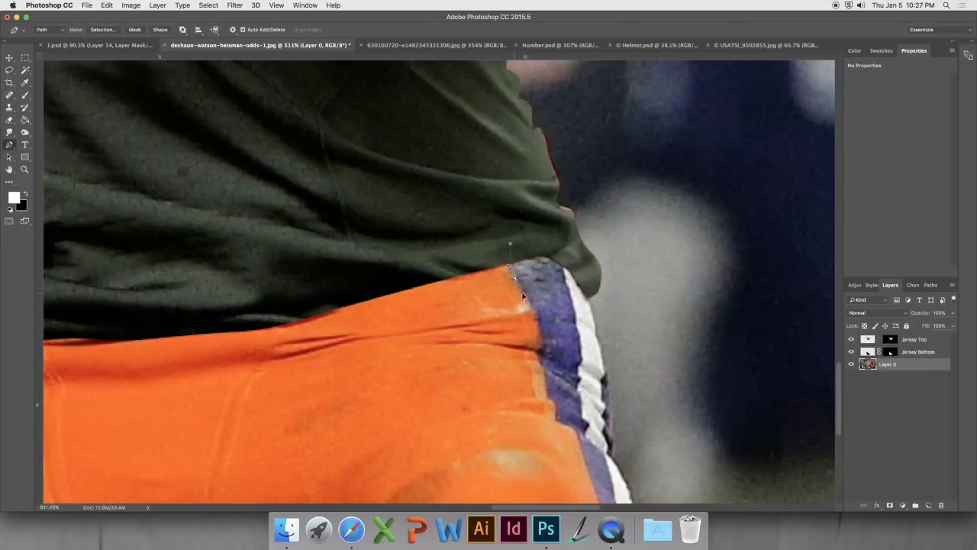
{"action": "left_click", "coordinate": [537, 318]}
{"action": "left_click", "coordinate": [541, 349]}
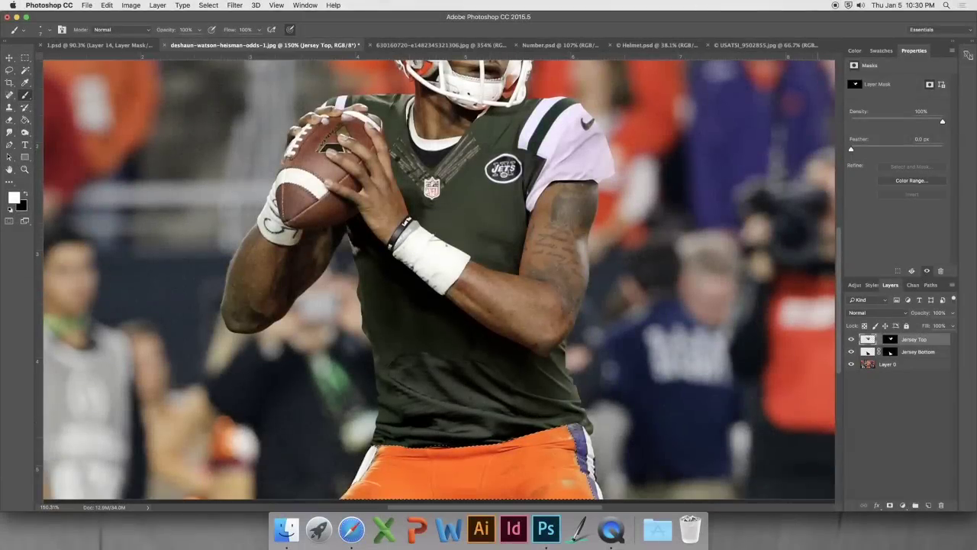
{"action": "left_click", "coordinate": [902, 506]}
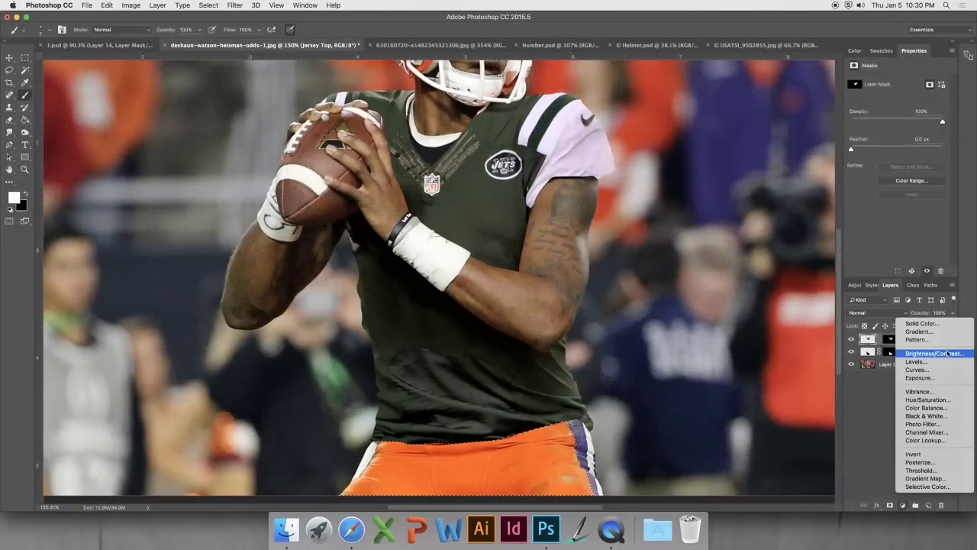
{"action": "left_click", "coordinate": [924, 416]}
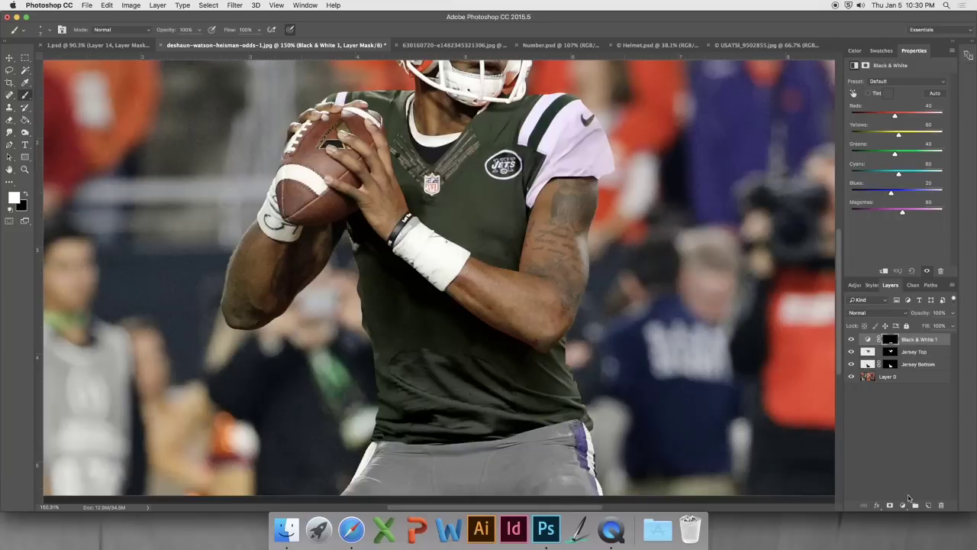
Group the Jersey Top and Jersey Bottom layers and name the group Jersey.
{"action": "left_click", "coordinate": [921, 352]}
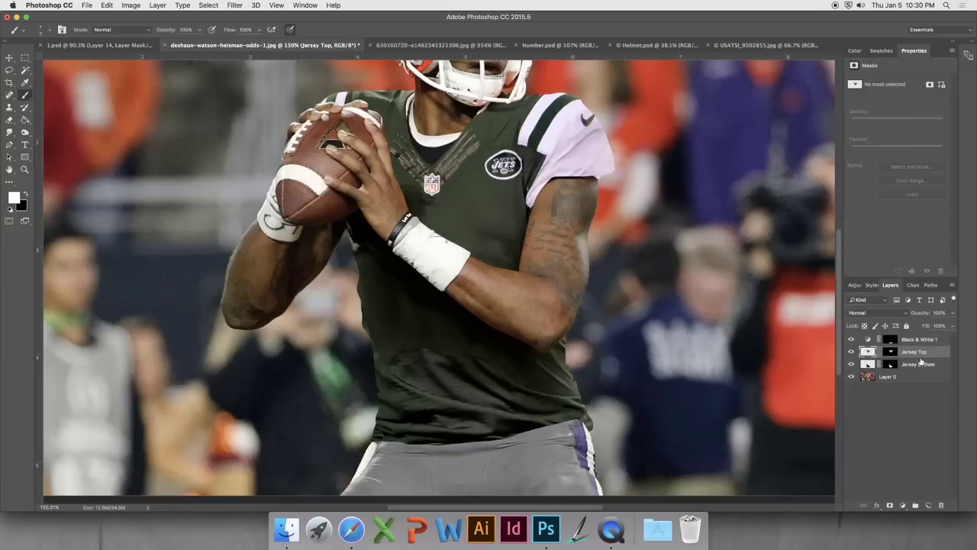
{"action": "left_click", "coordinate": [921, 364], "text": "shift"}
{"action": "left_click", "coordinate": [916, 505]}
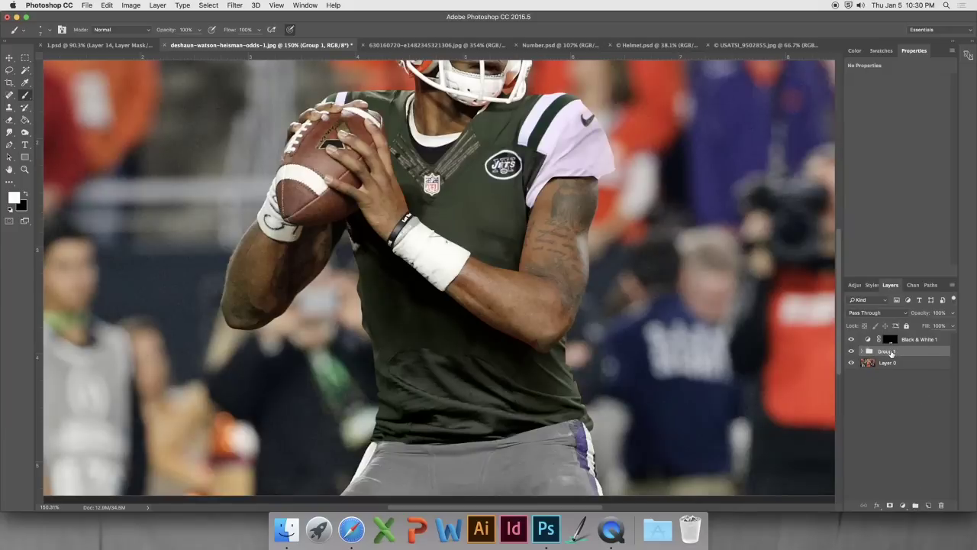
{"action": "type", "text": "Jersey"}
{"action": "key", "text": "Return"}
Rename the Black & White adjustment layer as Pants B&W.
{"action": "left_click", "coordinate": [915, 339]}
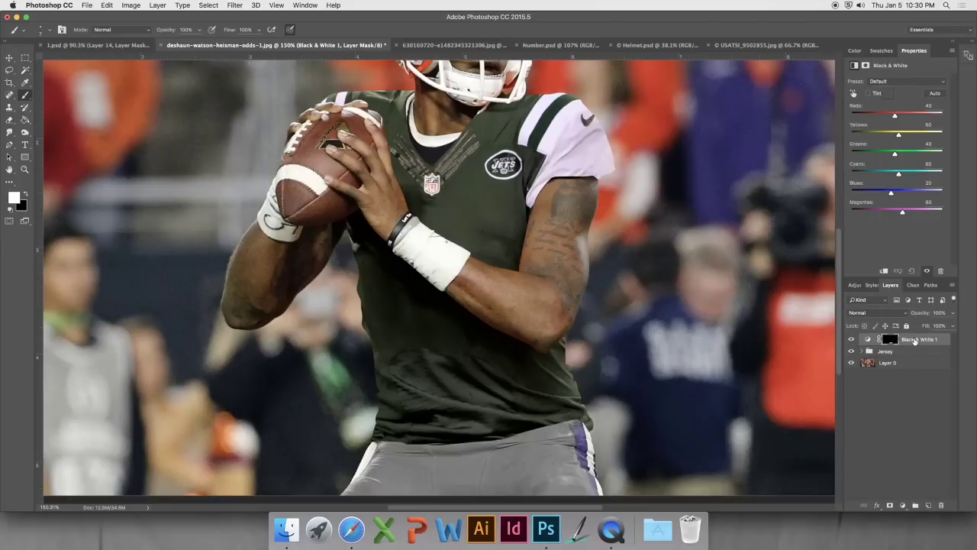
{"action": "double_click", "coordinate": [916, 340]}
{"action": "type", "text": "H"}
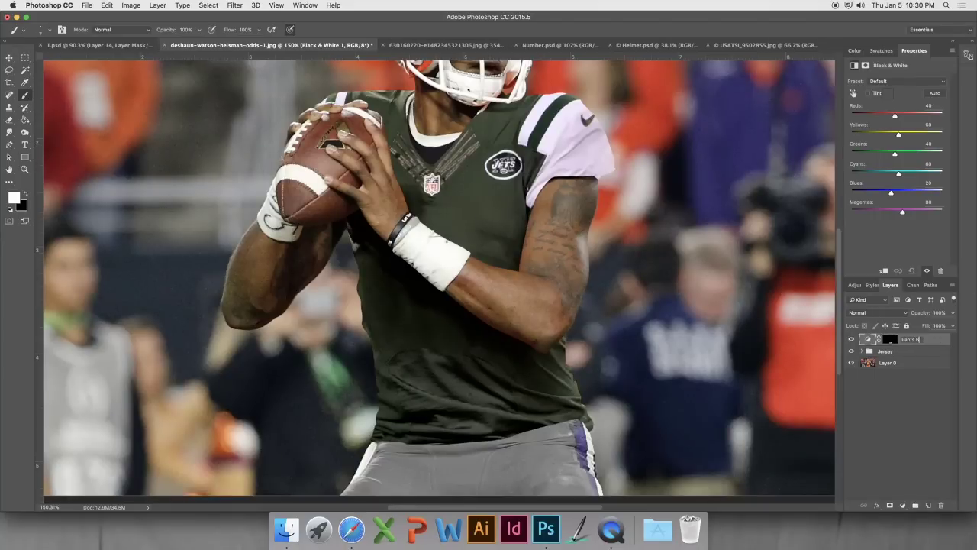
{"action": "key", "text": "Return"}
Create a group named Pants and place the Pants B&W layer inside it.
{"action": "key", "text": "super+g"}
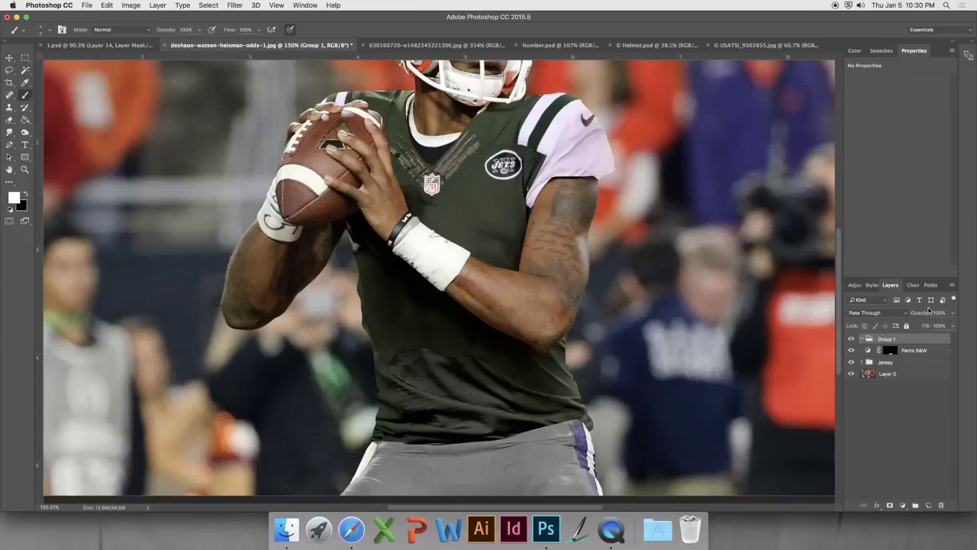
{"action": "left_click", "coordinate": [915, 349]}
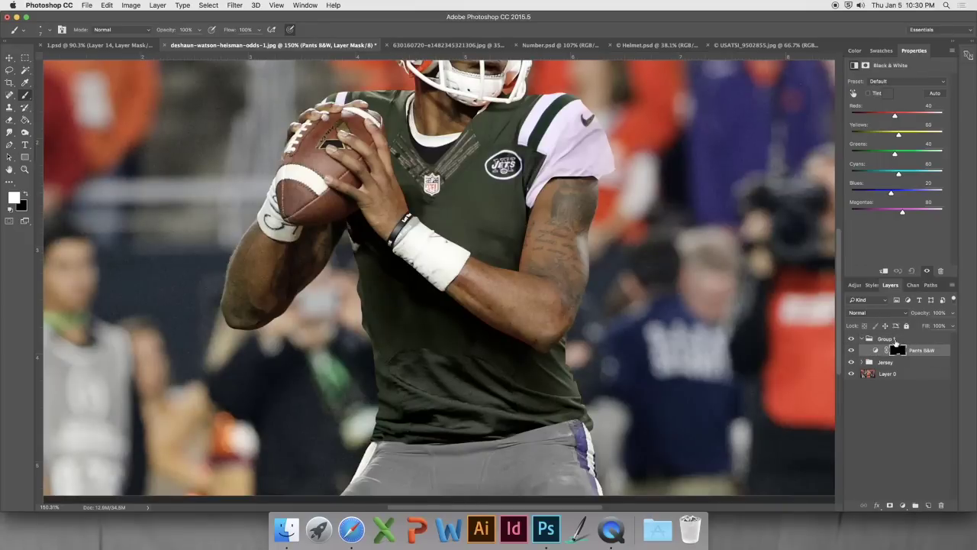
{"action": "double_click", "coordinate": [887, 339]}
{"action": "type", "text": "Pant"}
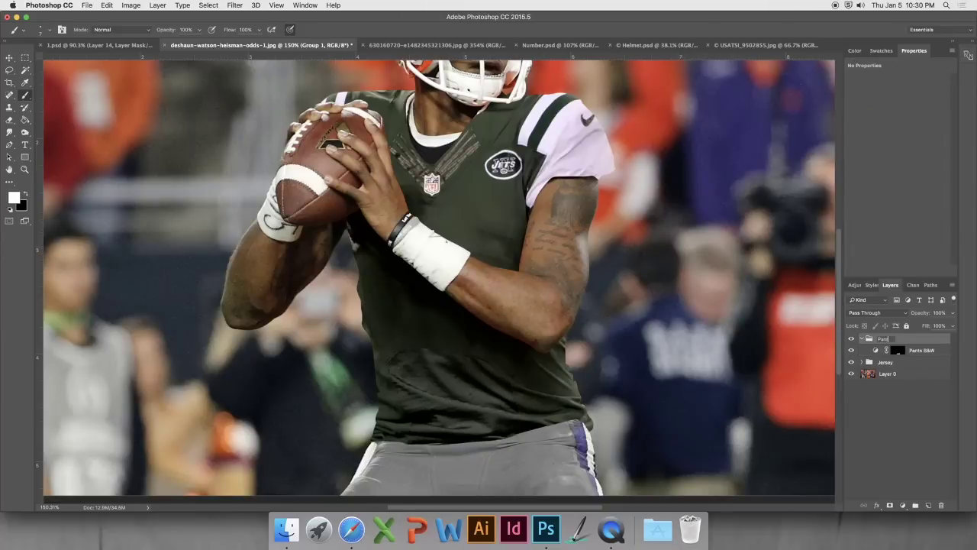
{"action": "type", "text": "s"}
{"action": "key", "text": "Return"}
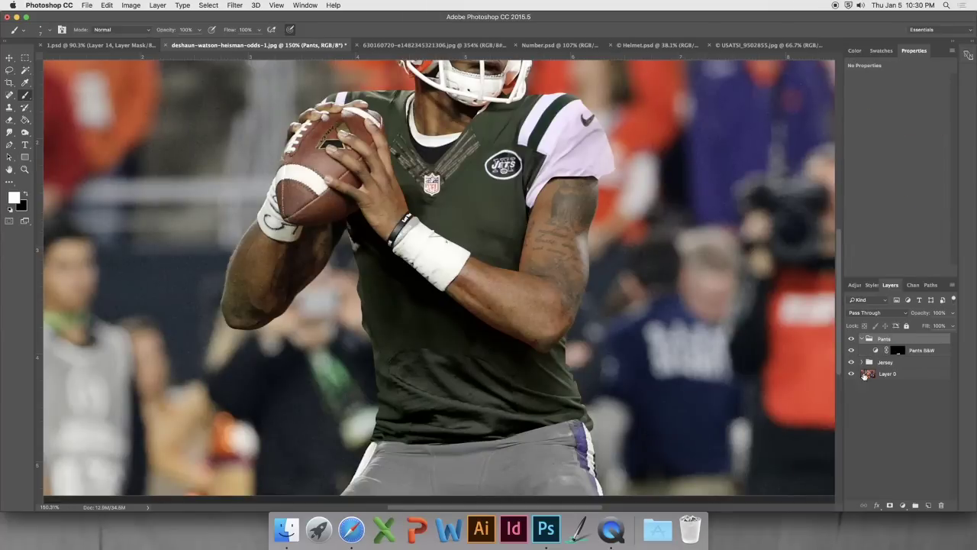
{"action": "key", "text": "Return"}
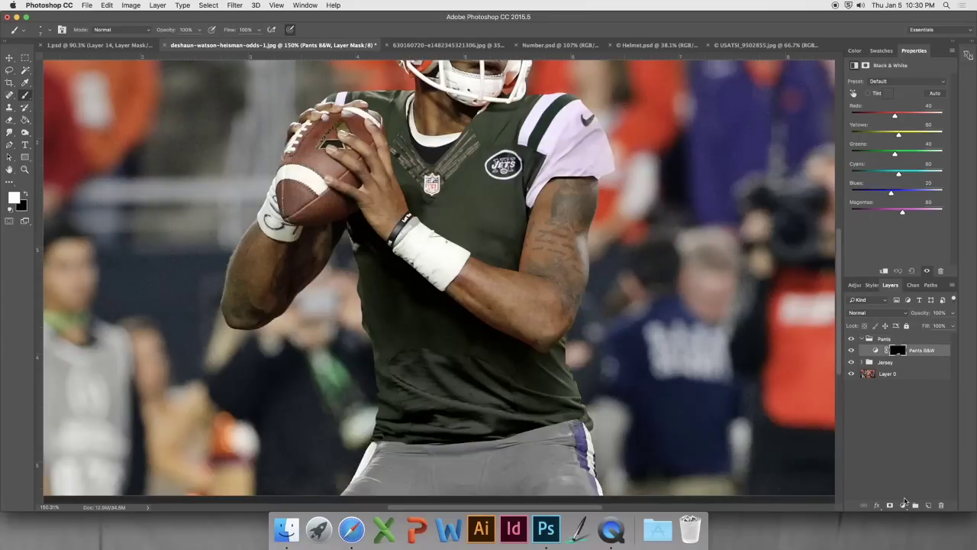
Add a Levels adjustment clipped to Pants B&W, setting the highlight input to 160 and the midtones to 2.35.
{"action": "left_click", "coordinate": [905, 501]}
{"action": "left_click", "coordinate": [912, 353]}
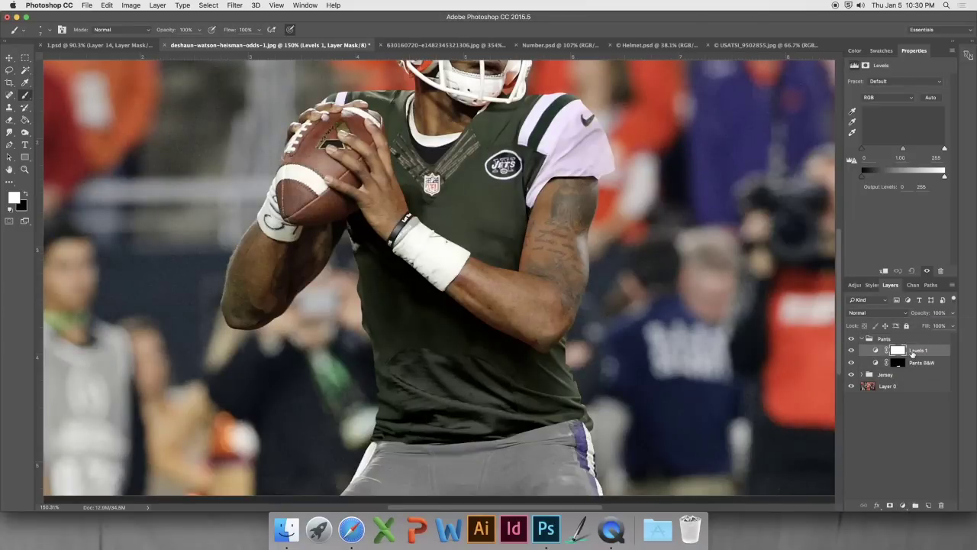
{"action": "left_click", "coordinate": [895, 355], "text": "alt"}
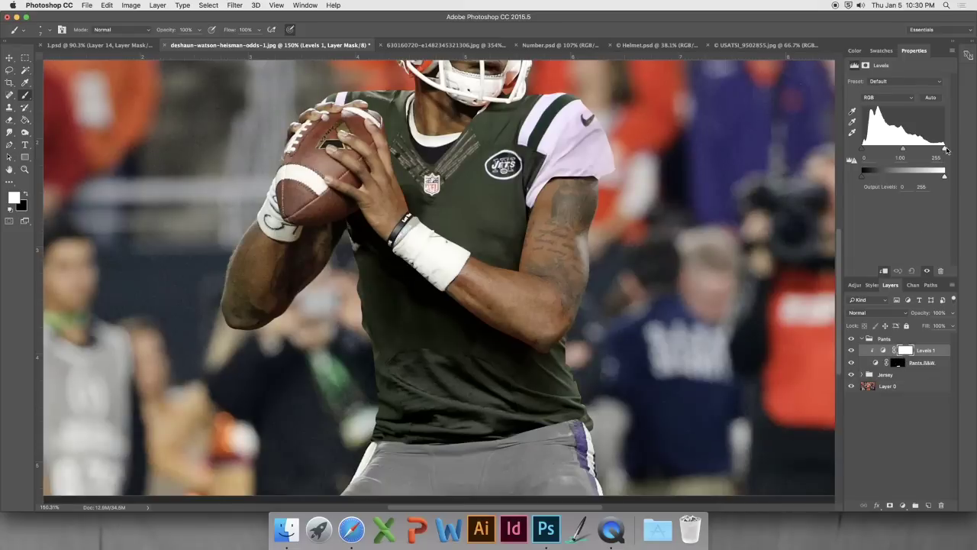
{"action": "left_click_drag", "start_coordinate": [905, 152], "coordinate": [870, 152]}
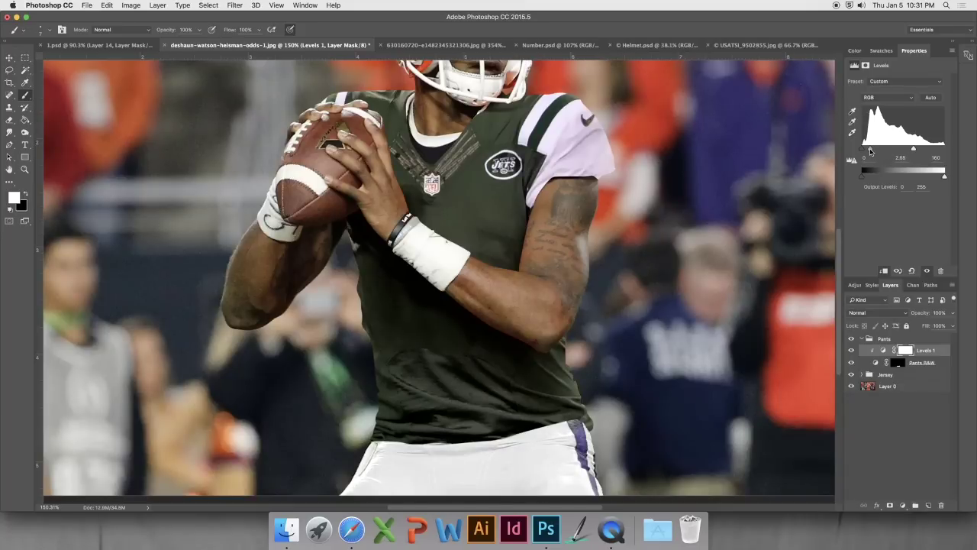
{"action": "scroll", "coordinate": [636, 276], "scroll_direction": "down", "scroll_amount": 3}
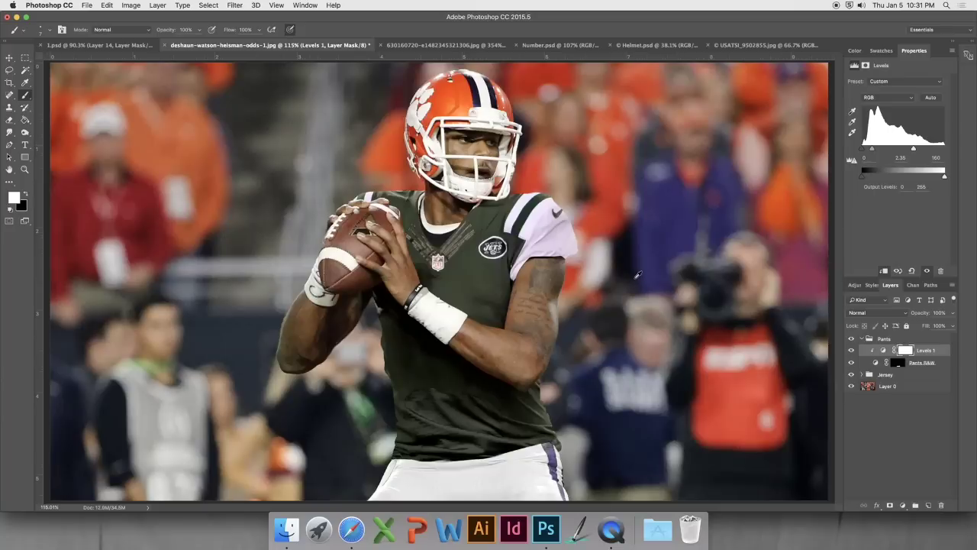
{"action": "scroll", "coordinate": [567, 305], "scroll_direction": "down", "scroll_amount": 1}
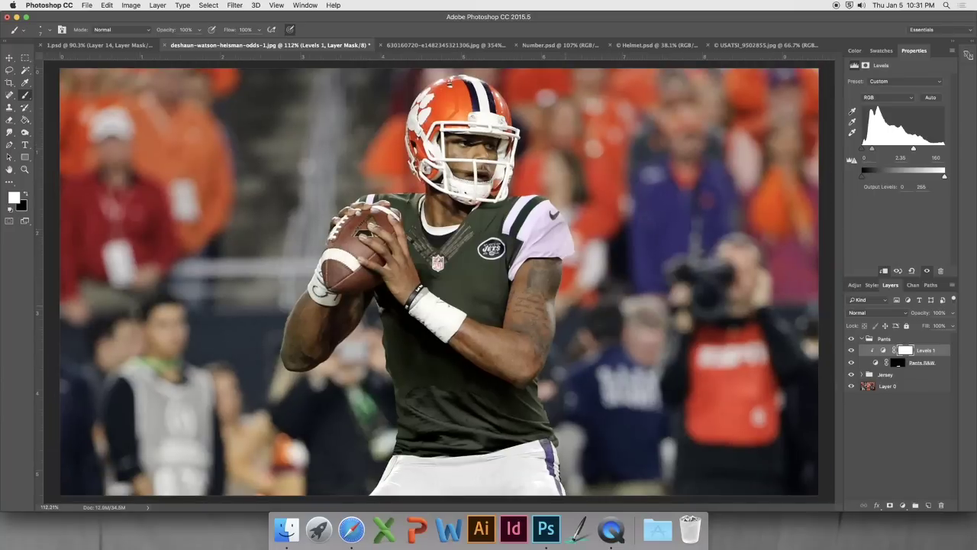
Trace the purple side stripe of the pants with the Pen tool and desaturate it with a Black & White adjustment layer.
{"action": "scroll", "coordinate": [570, 437], "scroll_direction": "up", "scroll_amount": 8}
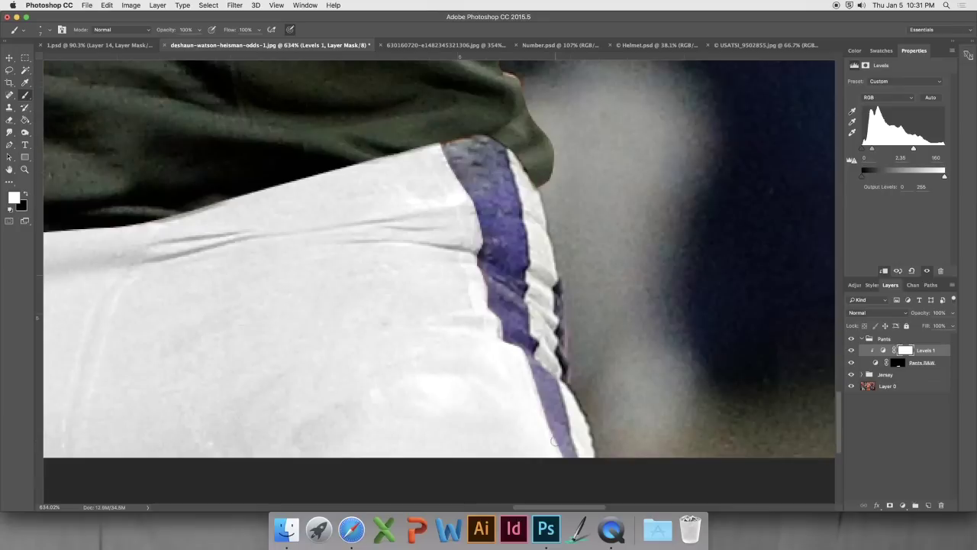
{"action": "left_click", "coordinate": [9, 144]}
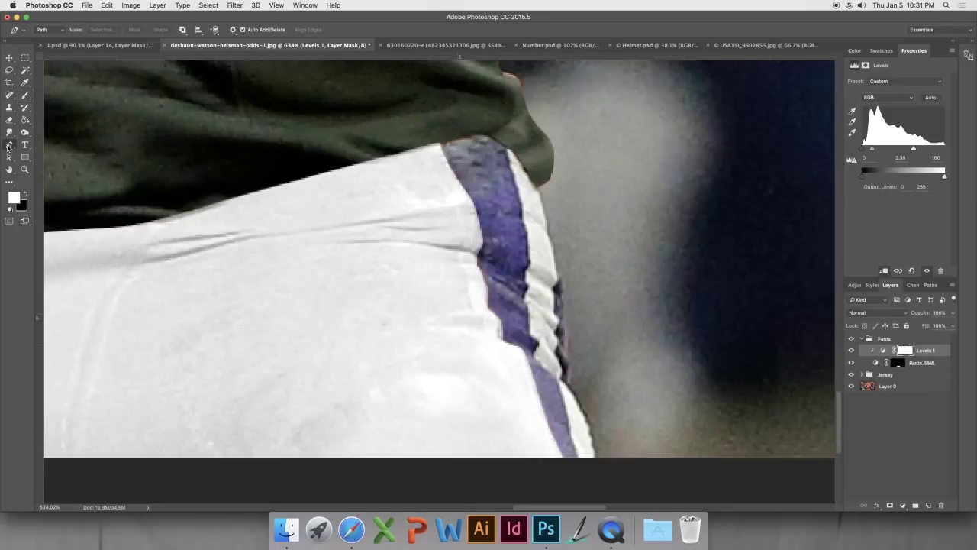
{"action": "left_click", "coordinate": [507, 139]}
{"action": "left_click", "coordinate": [904, 505]}
{"action": "left_click", "coordinate": [918, 418]}
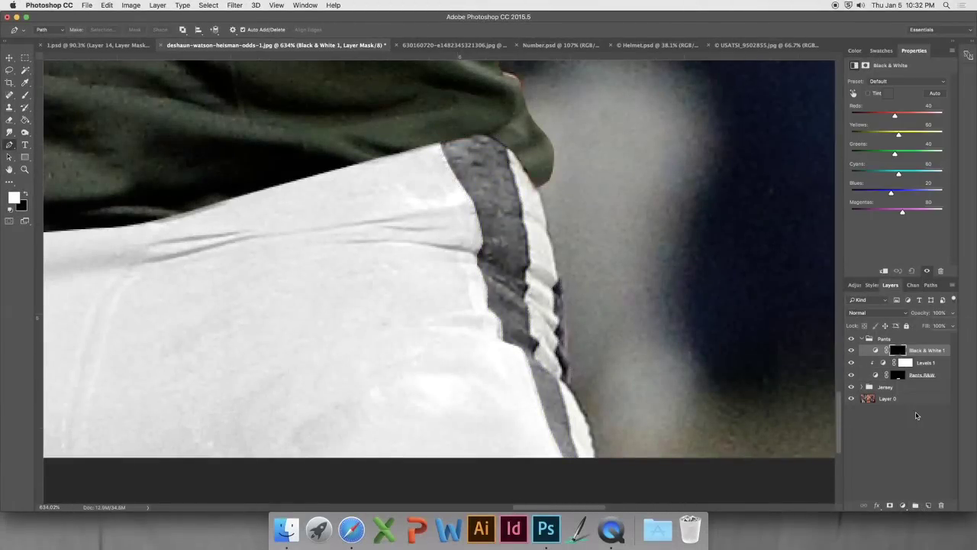
Rename the stripe's Black & White adjustment layer as Stripe B&W.
{"action": "double_click", "coordinate": [912, 351]}
{"action": "type", "text": "Stripe B&W"}
{"action": "key", "text": "Return"}
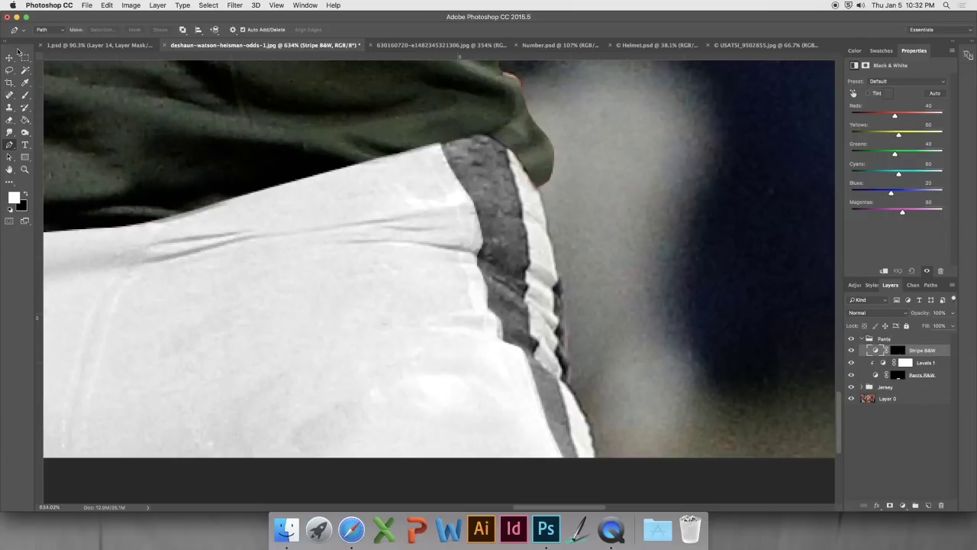
Add a Solid Color fill layer above Stripe B&W in a dark green sampled from the jersey.
{"action": "left_click", "coordinate": [25, 82]}
{"action": "left_click", "coordinate": [422, 91]}
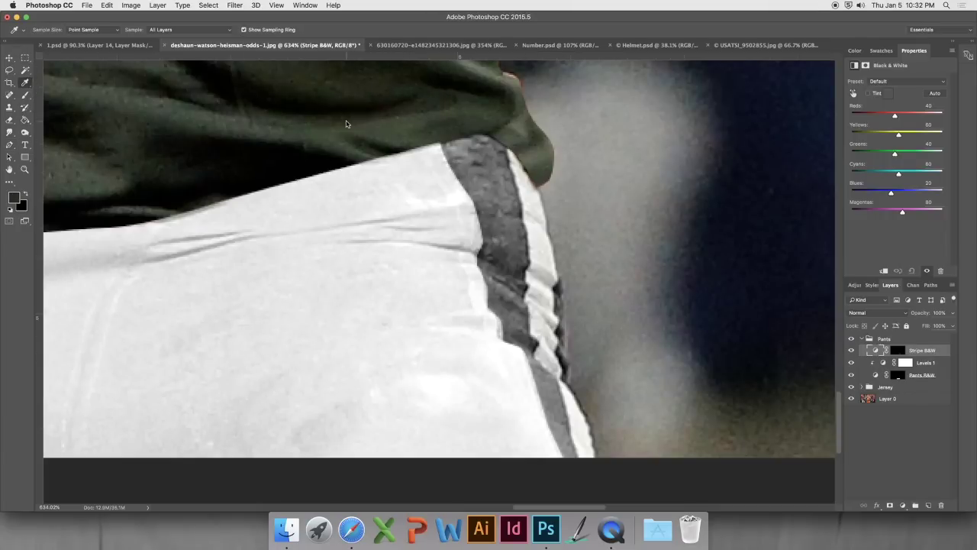
{"action": "left_click", "coordinate": [928, 506]}
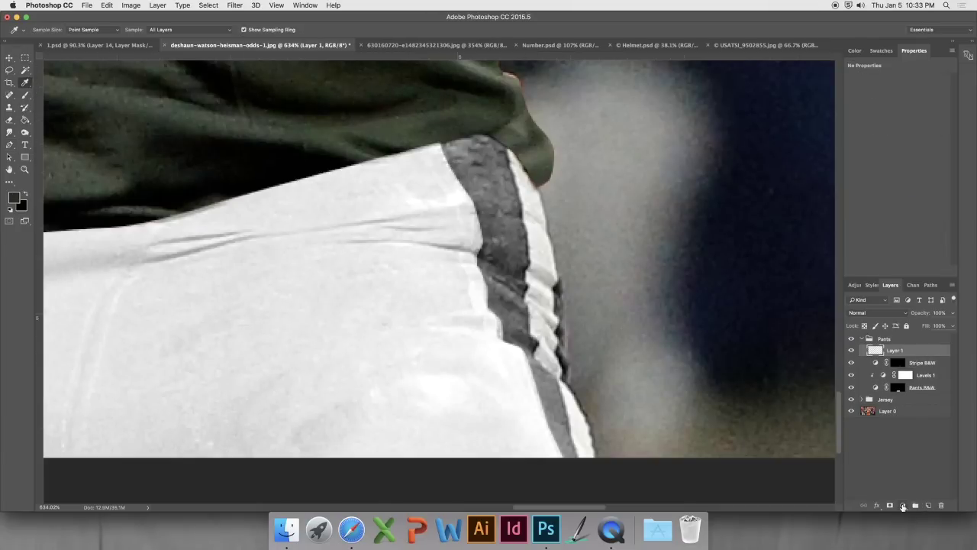
{"action": "left_click", "coordinate": [903, 506]}
{"action": "left_click", "coordinate": [878, 505]}
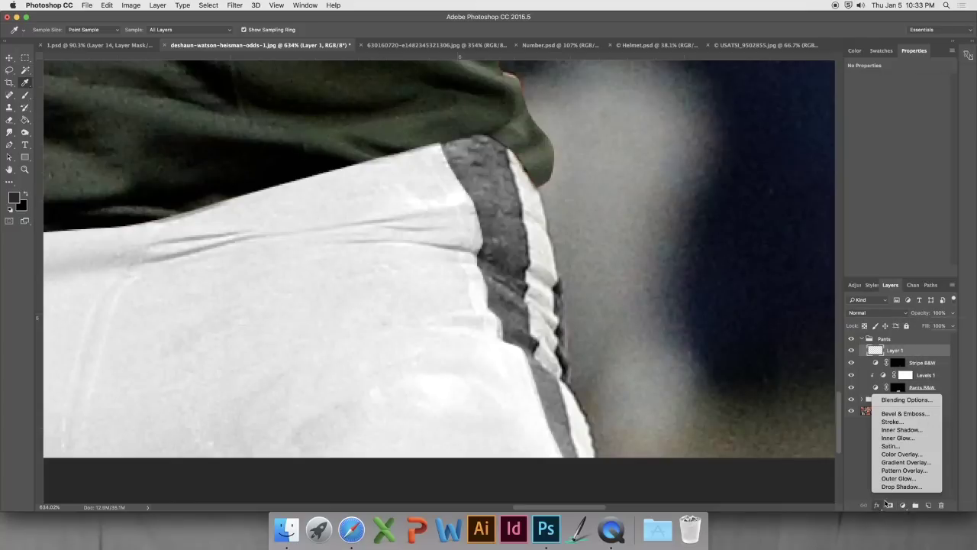
{"action": "left_click", "coordinate": [904, 505]}
{"action": "left_click", "coordinate": [912, 324]}
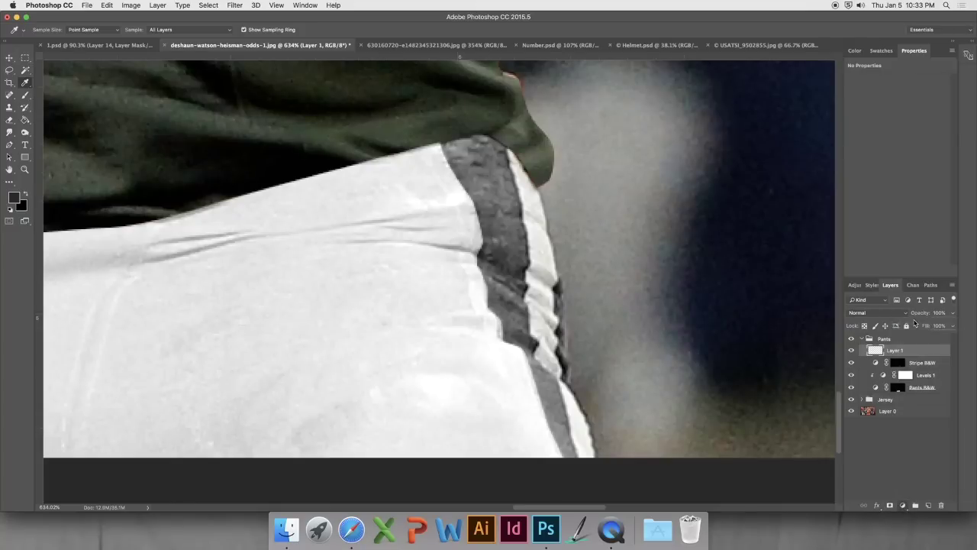
{"action": "left_click", "coordinate": [314, 199]}
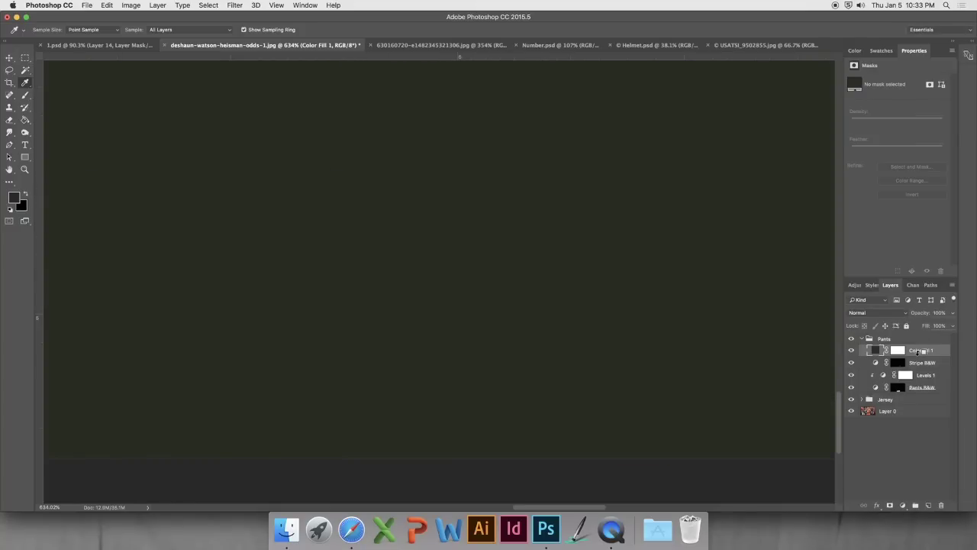
Clip the dark green fill layer to Stripe B&W and try the Multiply, Soft Light and Overlay blend modes on it.
{"action": "left_click", "coordinate": [915, 356], "text": "alt"}
{"action": "left_click", "coordinate": [885, 314]}
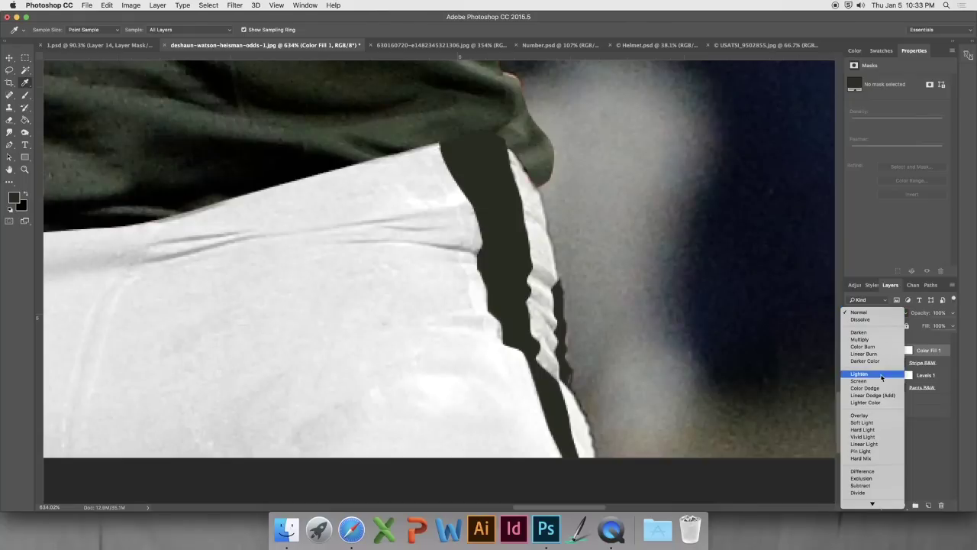
{"action": "left_click", "coordinate": [869, 347]}
{"action": "left_click", "coordinate": [876, 314]}
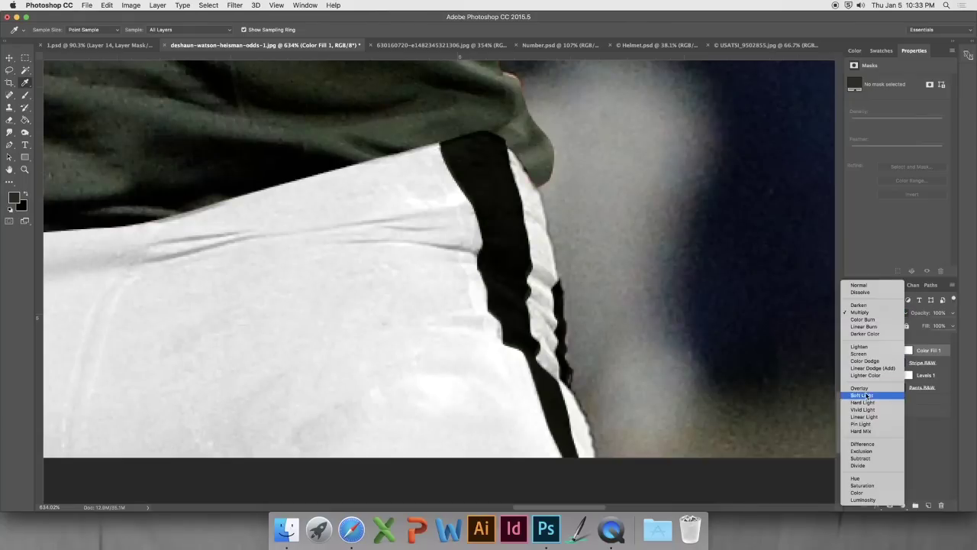
{"action": "left_click", "coordinate": [868, 396]}
{"action": "left_click", "coordinate": [877, 312]}
{"action": "left_click", "coordinate": [877, 306]}
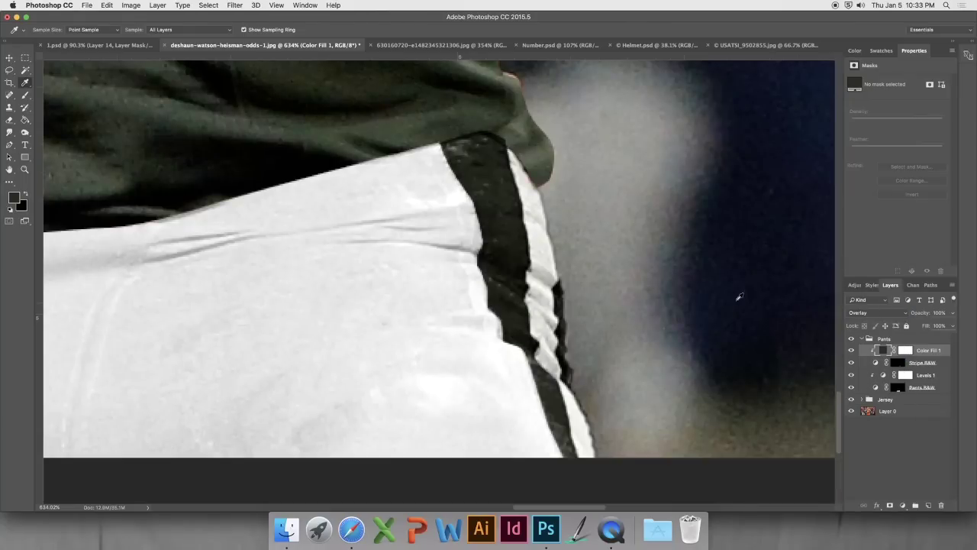
Move the Pants group below the Jersey group and set the stripe's Color Fill 1 layer to Soft Light.
{"action": "left_click_drag", "start_coordinate": [891, 342], "coordinate": [897, 404]}
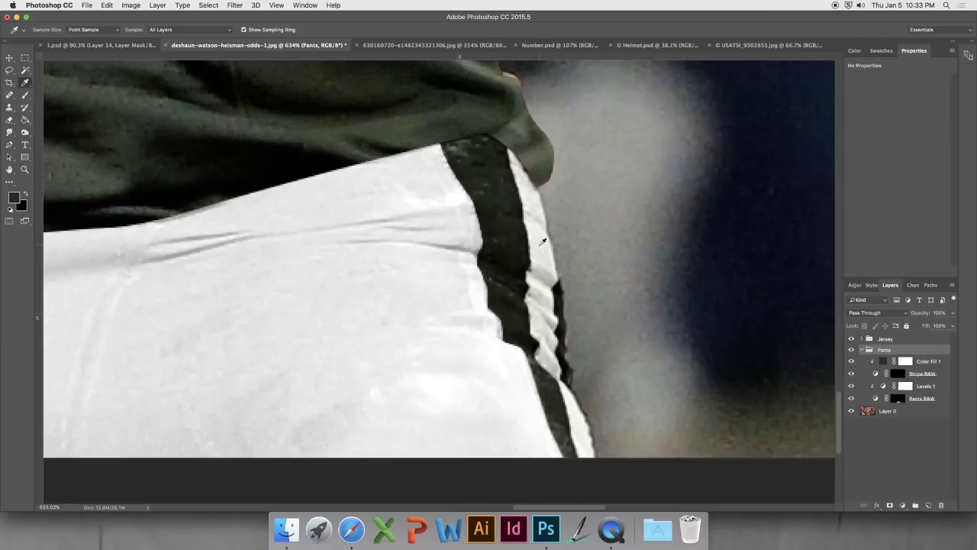
{"action": "left_click", "coordinate": [884, 362]}
{"action": "left_click", "coordinate": [878, 312]}
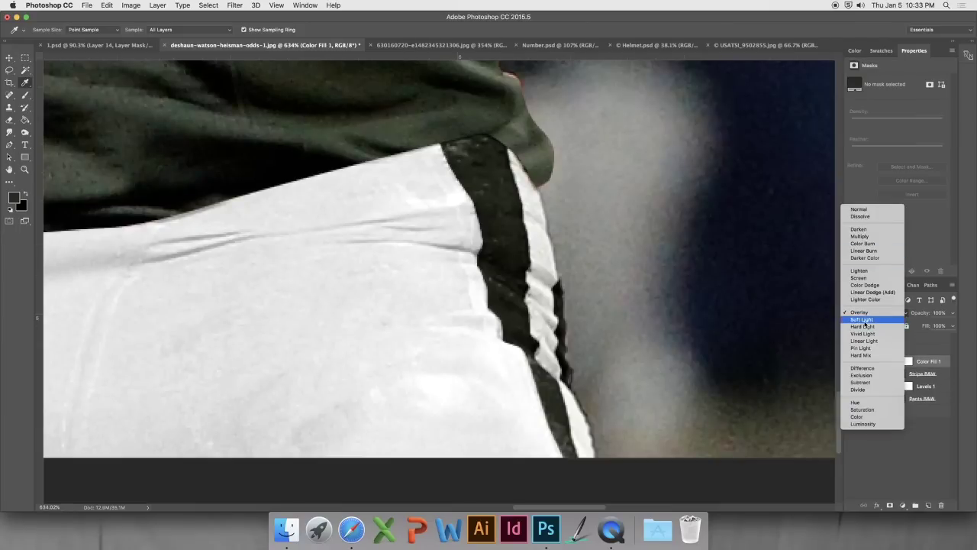
{"action": "left_click", "coordinate": [870, 319]}
{"action": "scroll", "coordinate": [612, 312], "scroll_direction": "down", "scroll_amount": 10}
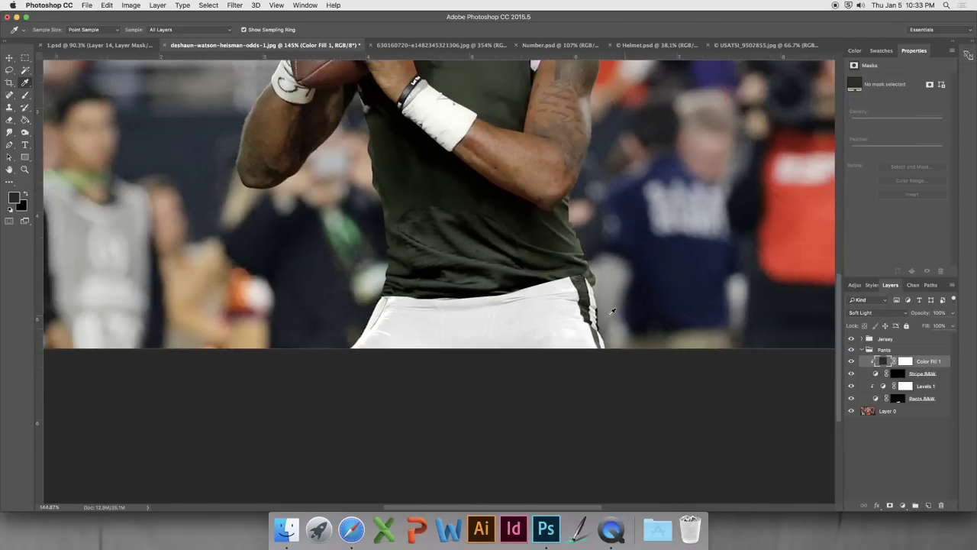
In Number.psd, trace the outer outline of the white 4 with the Pen tool and turn the path into a selection.
{"action": "key", "text": "ctrl+Tab"}
{"action": "key", "text": "ctrl+Tab"}
{"action": "key", "text": "p"}
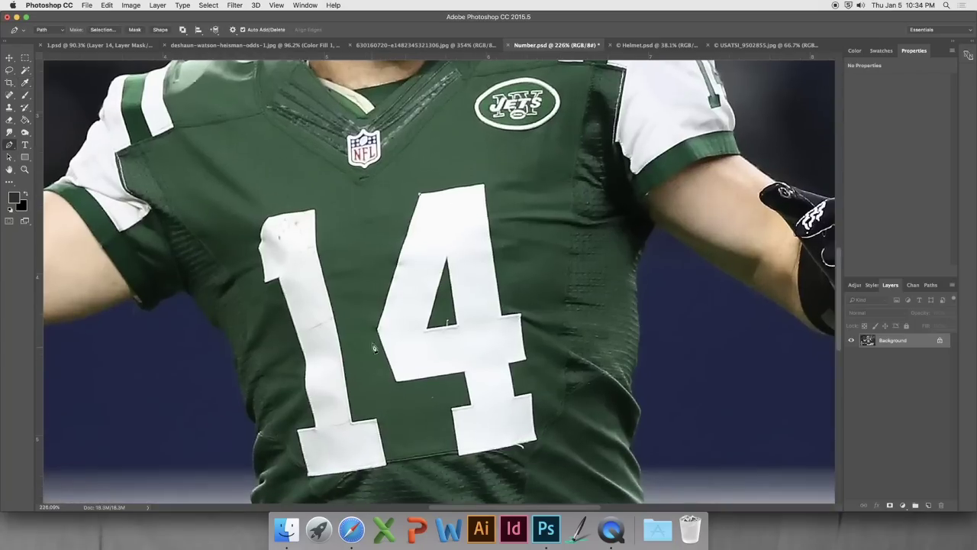
{"action": "left_click", "coordinate": [464, 373]}
{"action": "left_click", "coordinate": [472, 406]}
{"action": "left_click", "coordinate": [453, 409]}
{"action": "left_click", "coordinate": [459, 455]}
{"action": "left_click", "coordinate": [537, 439]}
{"action": "left_click", "coordinate": [531, 394]}
{"action": "left_click", "coordinate": [514, 395]}
{"action": "left_click", "coordinate": [510, 363]}
{"action": "left_click", "coordinate": [527, 360]}
{"action": "left_click", "coordinate": [521, 313]}
{"action": "left_click", "coordinate": [484, 186]}
{"action": "right_click", "coordinate": [448, 213]}
{"action": "left_click", "coordinate": [473, 261]}
{"action": "key", "text": "Return"}
Subtract the triangular hole of the 4 from the selection, then copy the digit into the quarterback document.
{"action": "left_click", "coordinate": [446, 257]}
{"action": "left_click", "coordinate": [427, 330]}
{"action": "left_click", "coordinate": [458, 326]}
{"action": "right_click", "coordinate": [447, 291]}
{"action": "left_click", "coordinate": [472, 339]}
{"action": "key", "text": "Return"}
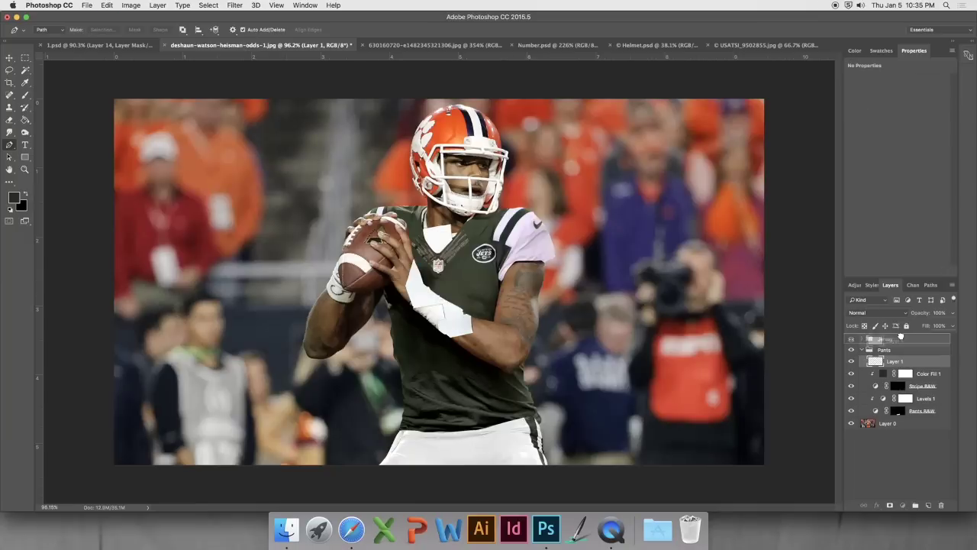
{"action": "key", "text": "super+v"}
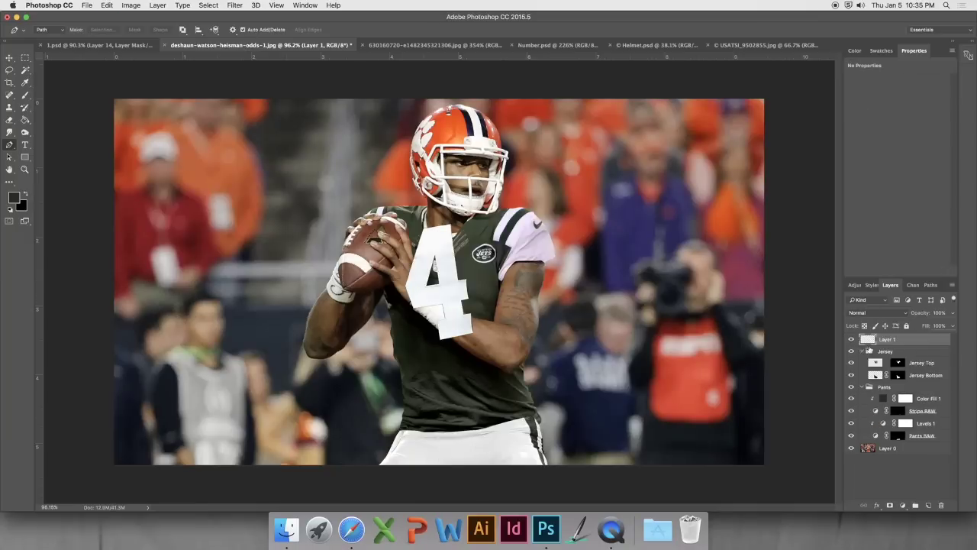
Scale down the pasted 4, fit it to the jersey front beneath the wristband, and place its layer in the Jersey group.
{"action": "key", "text": "super+plus"}
{"action": "key", "text": "super+t"}
{"action": "left_click_drag", "start_coordinate": [475, 317], "coordinate": [471, 358]}
{"action": "left_click_drag", "start_coordinate": [478, 248], "coordinate": [452, 297]}
{"action": "left_click_drag", "start_coordinate": [433, 326], "coordinate": [453, 322]}
{"action": "right_click", "coordinate": [451, 316]}
{"action": "left_click", "coordinate": [459, 393]}
{"action": "left_click_drag", "start_coordinate": [453, 395], "coordinate": [457, 396]}
{"action": "key", "text": "Return"}
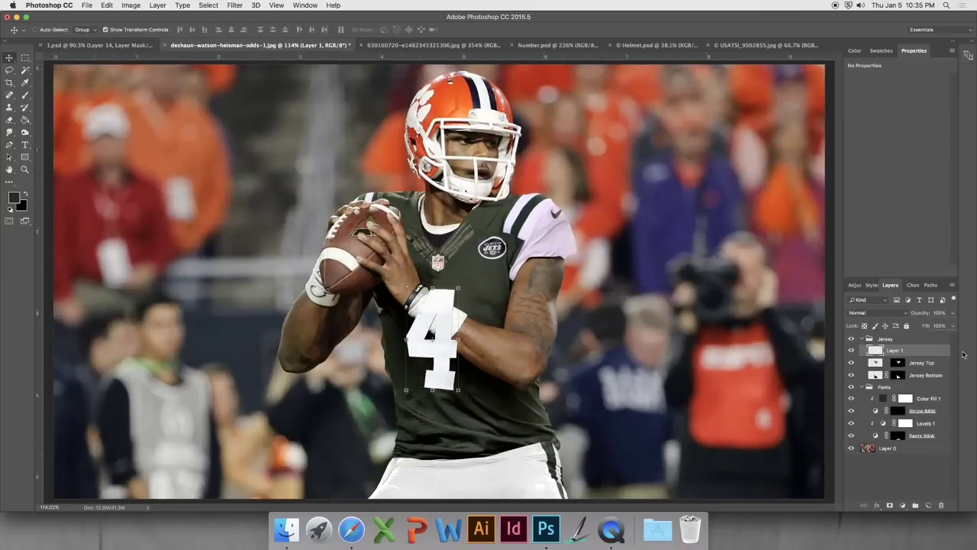
Load the Jersey Top layer mask as a selection and add the Jersey Bottom mask to it.
{"action": "left_click", "coordinate": [898, 364]}
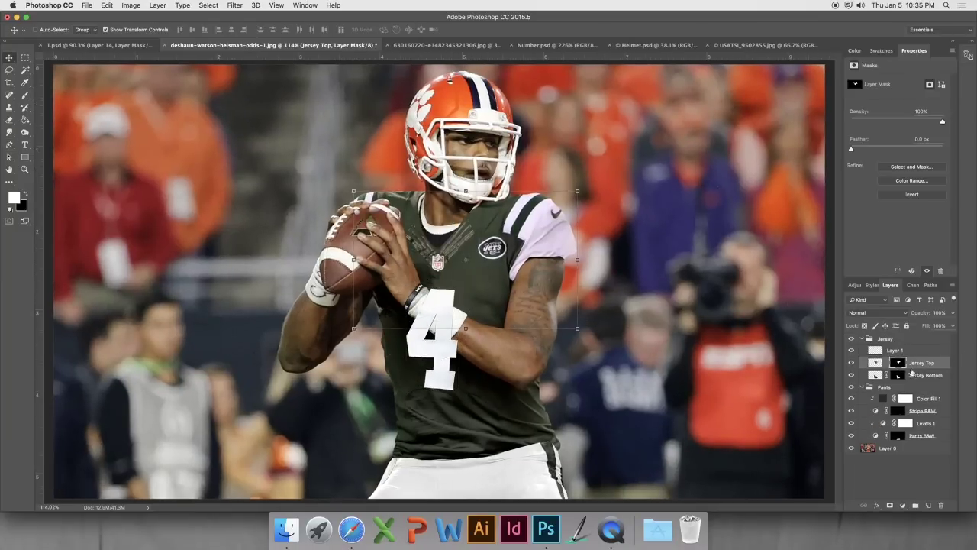
{"action": "left_click", "coordinate": [206, 6]}
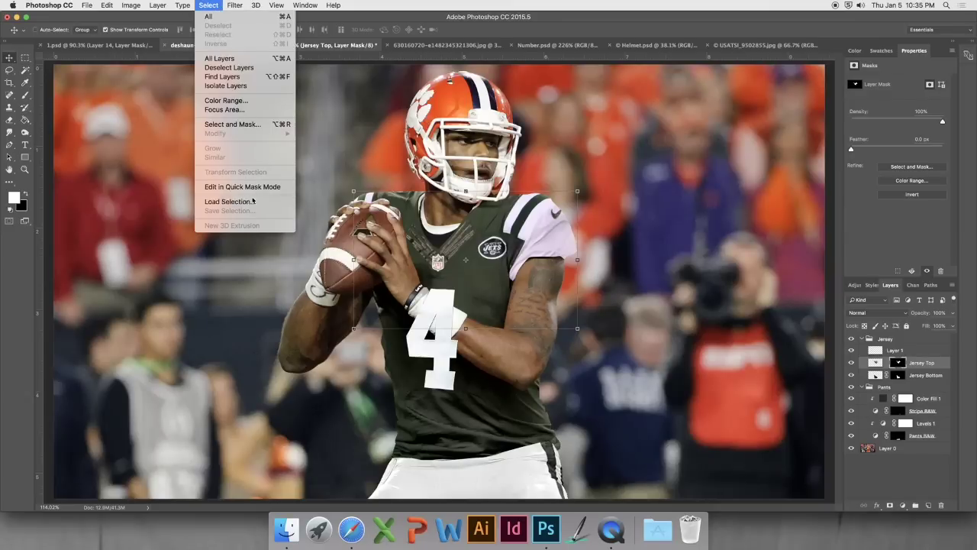
{"action": "left_click", "coordinate": [257, 192]}
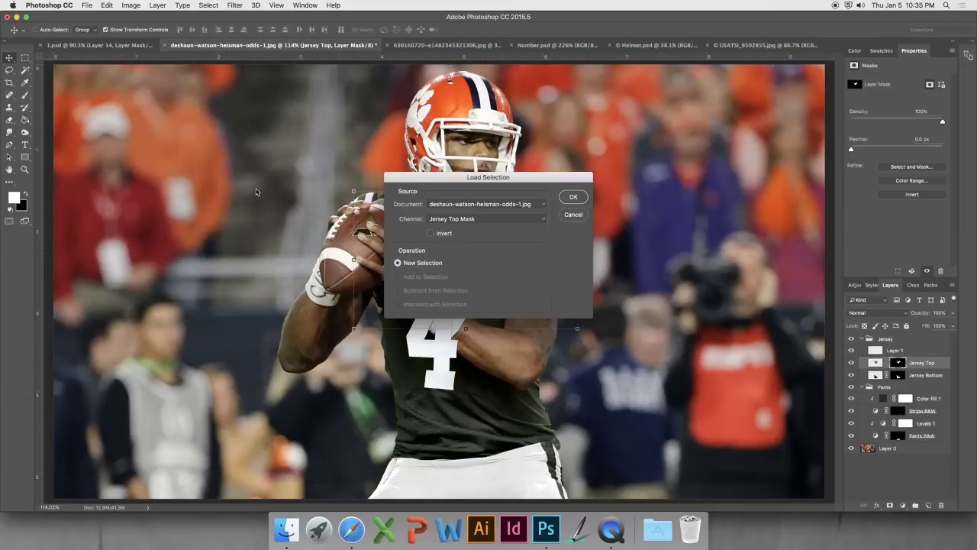
{"action": "left_click", "coordinate": [574, 197]}
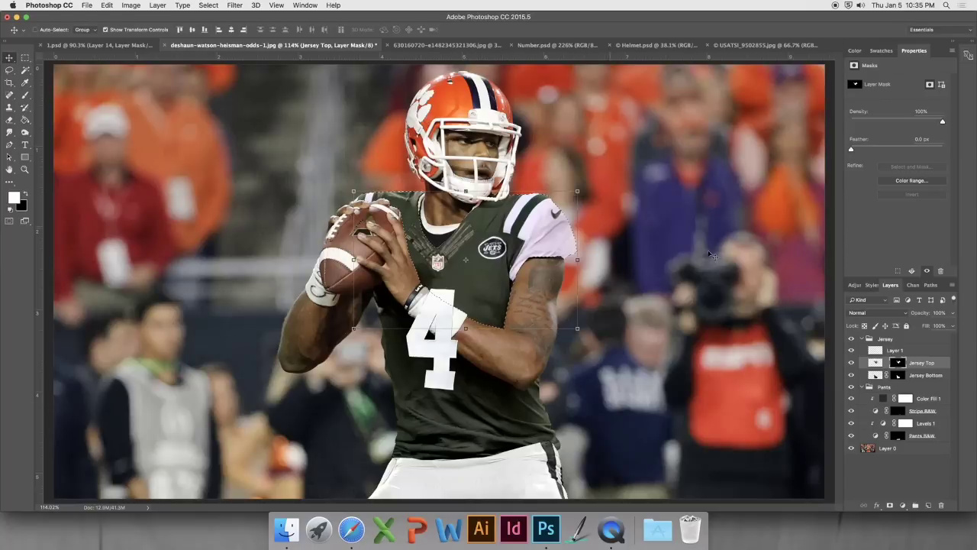
{"action": "left_click", "coordinate": [898, 375]}
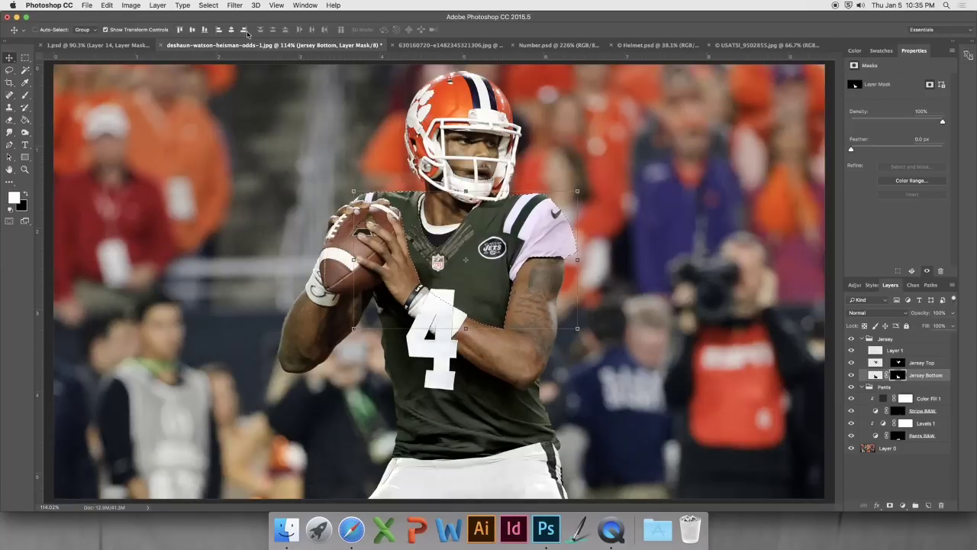
{"action": "left_click", "coordinate": [213, 6]}
{"action": "left_click", "coordinate": [230, 202]}
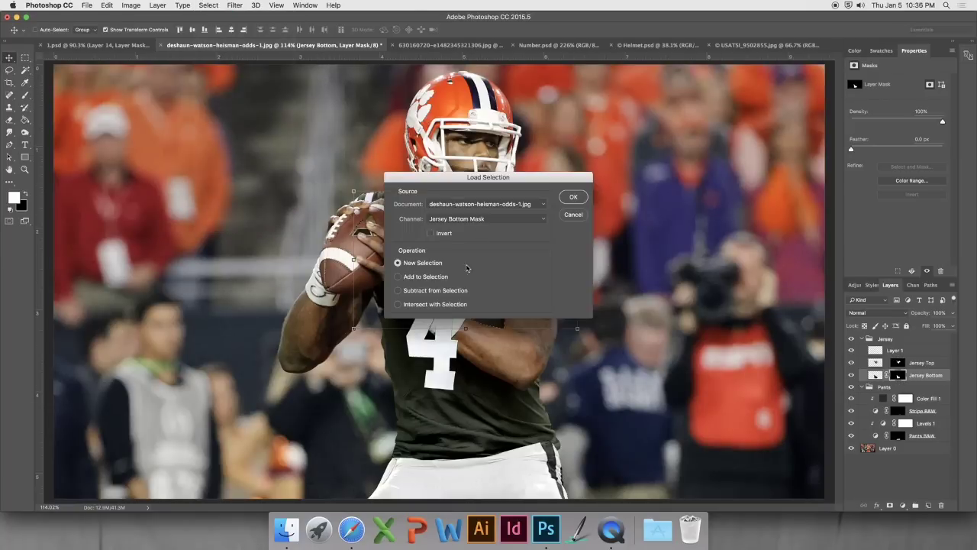
{"action": "left_click", "coordinate": [412, 276]}
{"action": "left_click", "coordinate": [574, 197]}
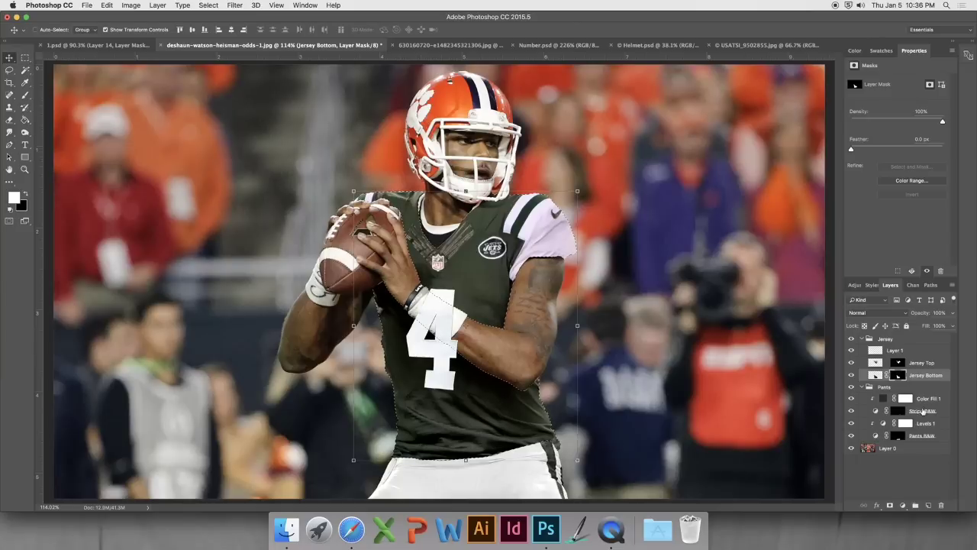
Mask the pasted 4's layer with the current selection and rename the layer as Number.
{"action": "left_click", "coordinate": [880, 351]}
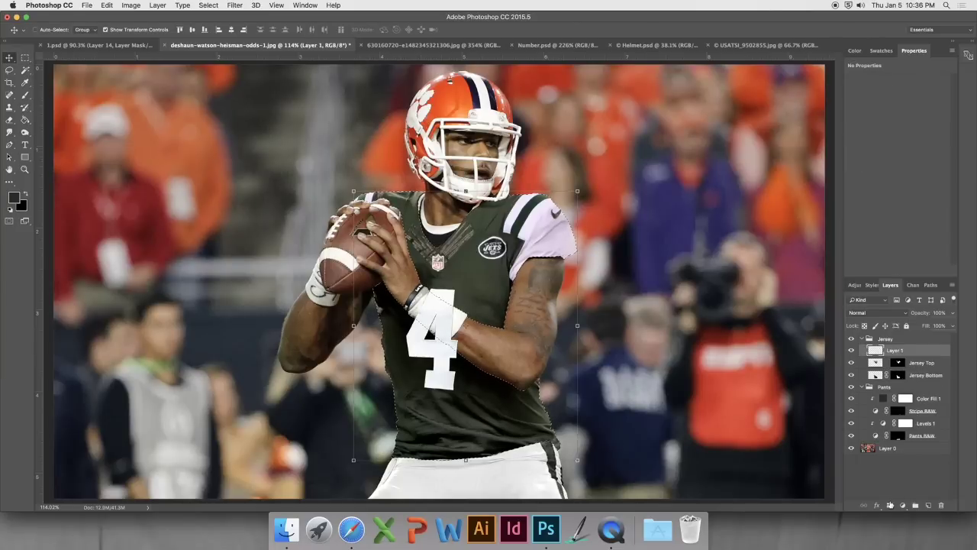
{"action": "left_click", "coordinate": [890, 505]}
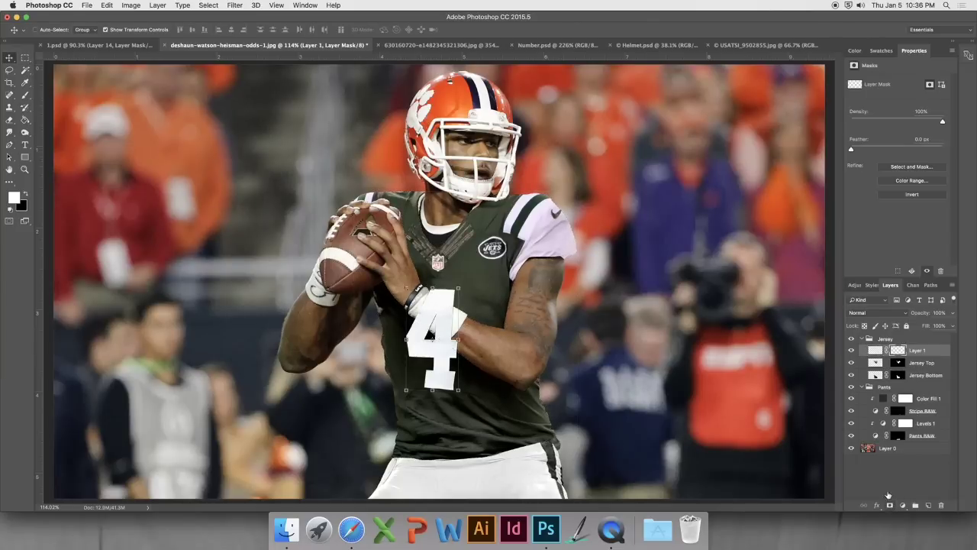
{"action": "left_click", "coordinate": [915, 351]}
{"action": "type", "text": "Number"}
{"action": "key", "text": "Return"}
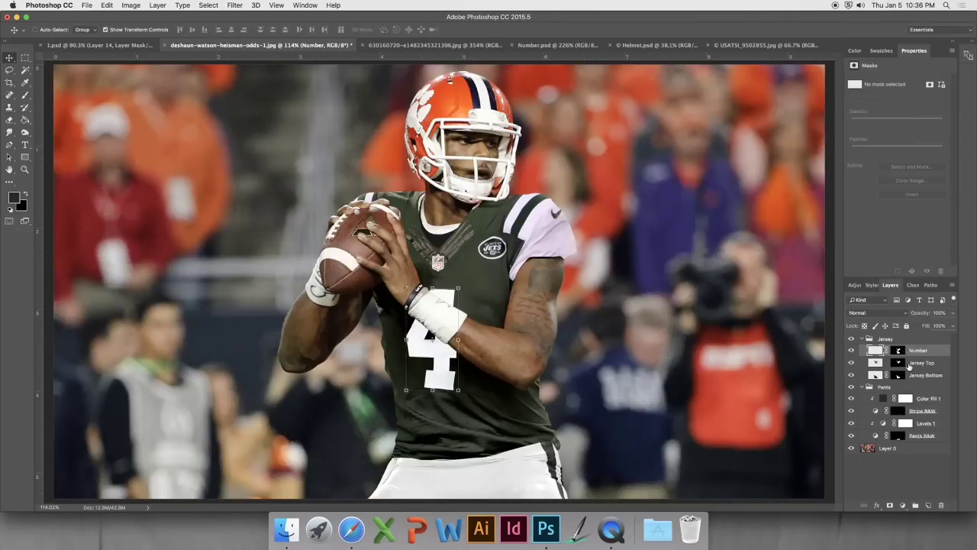
Create a layer named Jersey Shadows above the Jersey group and clip it to the group.
{"action": "left_click", "coordinate": [929, 505]}
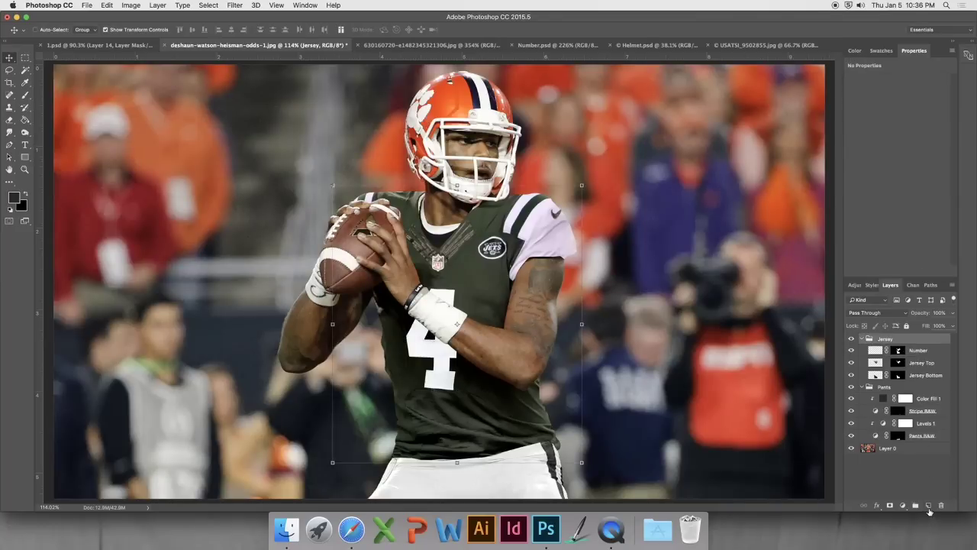
{"action": "left_click_drag", "start_coordinate": [899, 352], "coordinate": [899, 335]}
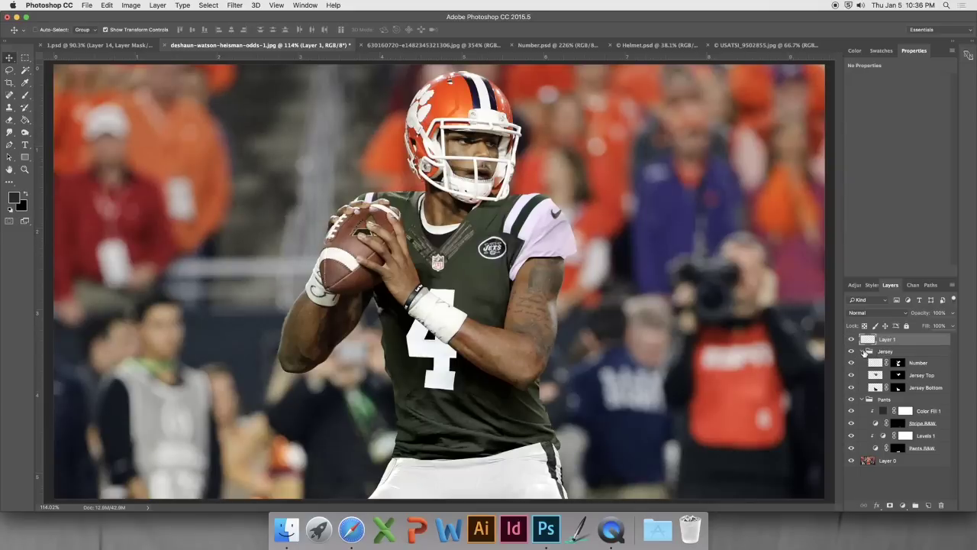
{"action": "left_click", "coordinate": [865, 352]}
{"action": "double_click", "coordinate": [902, 340]}
{"action": "type", "text": "Jersey Shadows"}
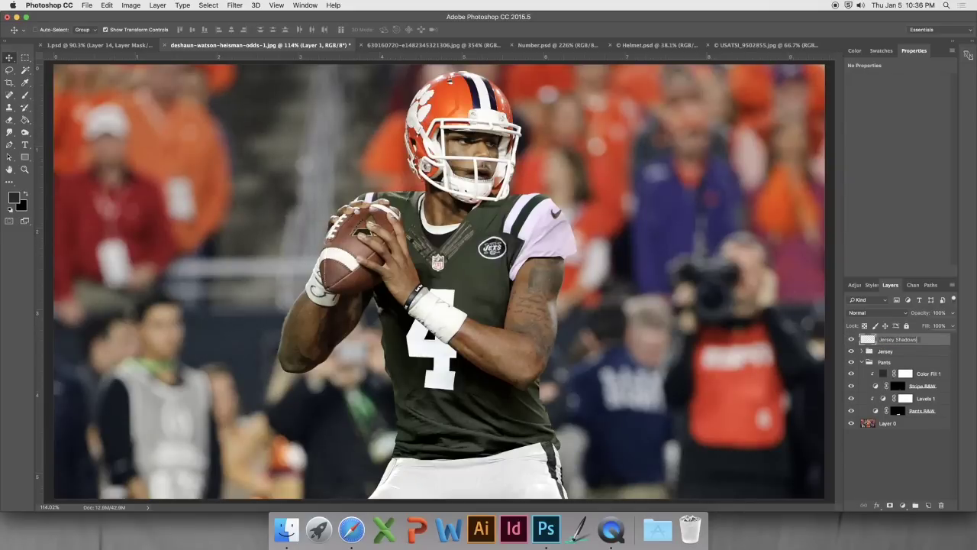
{"action": "key", "text": "Return"}
{"action": "left_click", "coordinate": [905, 345], "text": "alt"}
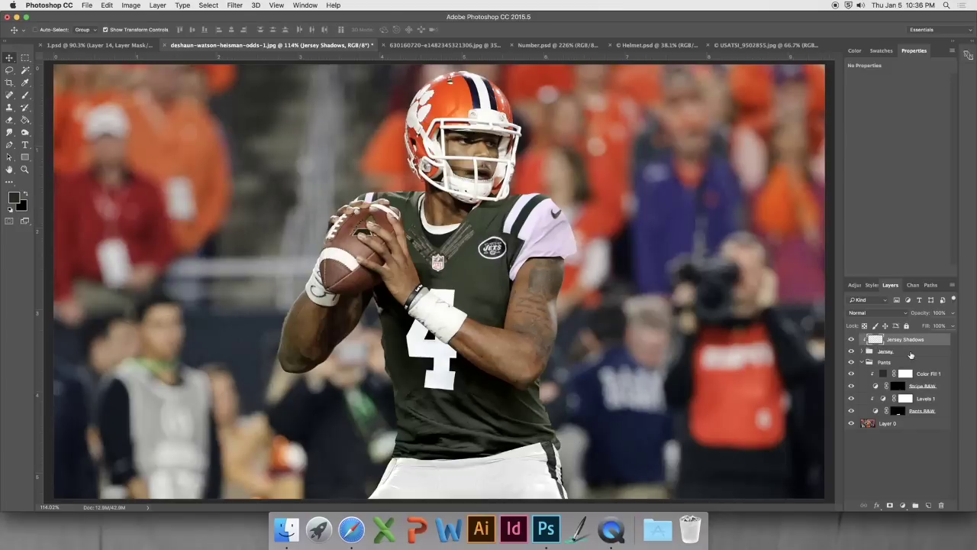
Paint a soft black shadow on Jersey Shadows over the jersey and number around the throwing hand's wrist and forearm.
{"action": "left_click", "coordinate": [24, 95]}
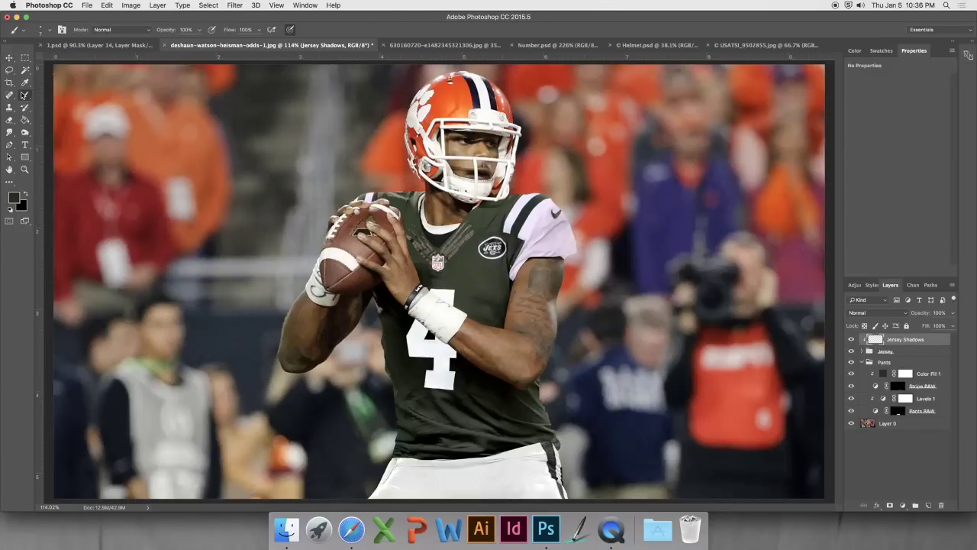
{"action": "left_click", "coordinate": [48, 30]}
{"action": "left_click", "coordinate": [50, 122]}
{"action": "left_click_drag", "start_coordinate": [425, 27], "coordinate": [408, 24]}
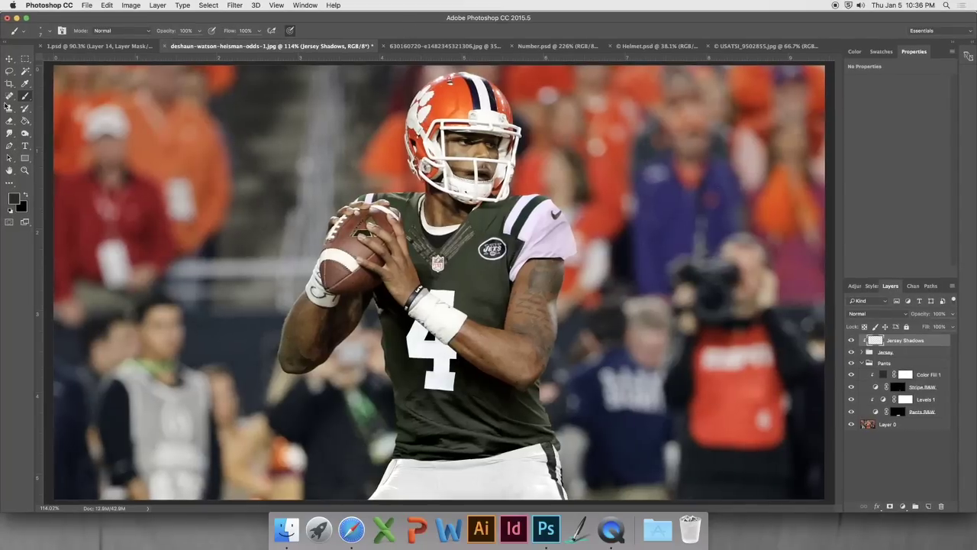
{"action": "key", "text": "bracketright"}
{"action": "key", "text": "bracketright"}
{"action": "key", "text": "bracketright"}
{"action": "left_click", "coordinate": [26, 196]}
{"action": "key", "text": "bracketright"}
{"action": "key", "text": "bracketright"}
{"action": "key", "text": "bracketright"}
{"action": "key", "text": "bracketright"}
{"action": "key", "text": "bracketright"}
{"action": "key", "text": "bracketright"}
{"action": "key", "text": "bracketright"}
{"action": "key", "text": "bracketright"}
{"action": "left_click_drag", "start_coordinate": [501, 339], "coordinate": [428, 315]}
{"action": "key", "text": "bracketleft"}
{"action": "key", "text": "bracketleft"}
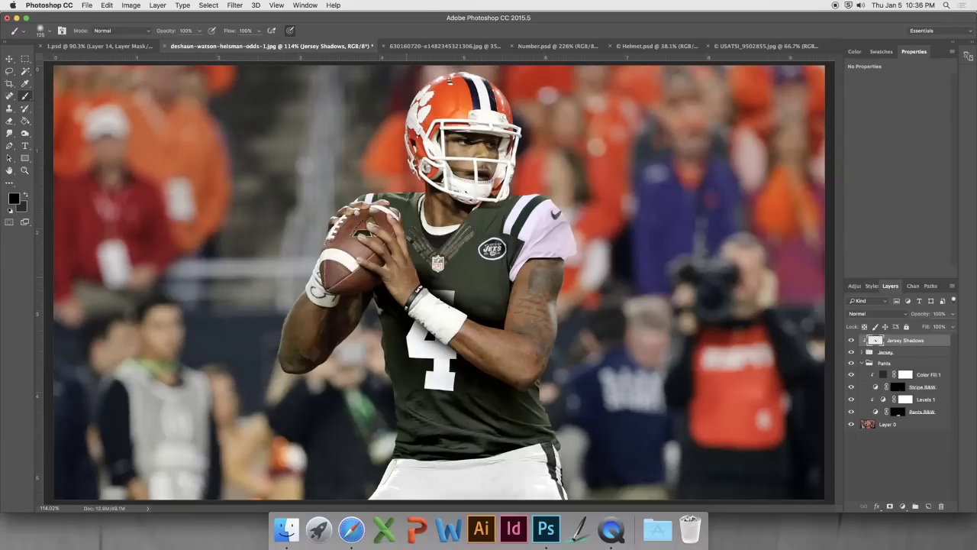
Extend the shadow over the number 4 and below the forearm, and lower the opacity of the Jersey Shadows layer.
{"action": "left_click_drag", "start_coordinate": [417, 324], "coordinate": [421, 319]}
{"action": "left_click", "coordinate": [438, 342]}
{"action": "key", "text": "bracketright"}
{"action": "left_click", "coordinate": [424, 336]}
{"action": "left_click_drag", "start_coordinate": [917, 314], "coordinate": [912, 316]}
{"action": "key", "text": "4"}
{"action": "key", "text": "6"}
{"action": "mouse_move", "coordinate": [478, 387]}
{"action": "left_mouse_down"}
{"action": "mouse_move", "coordinate": [406, 341]}
{"action": "mouse_move", "coordinate": [477, 401]}
{"action": "mouse_move", "coordinate": [468, 369]}
{"action": "mouse_move", "coordinate": [355, 303]}
{"action": "mouse_move", "coordinate": [473, 360]}
{"action": "left_mouse_up"}
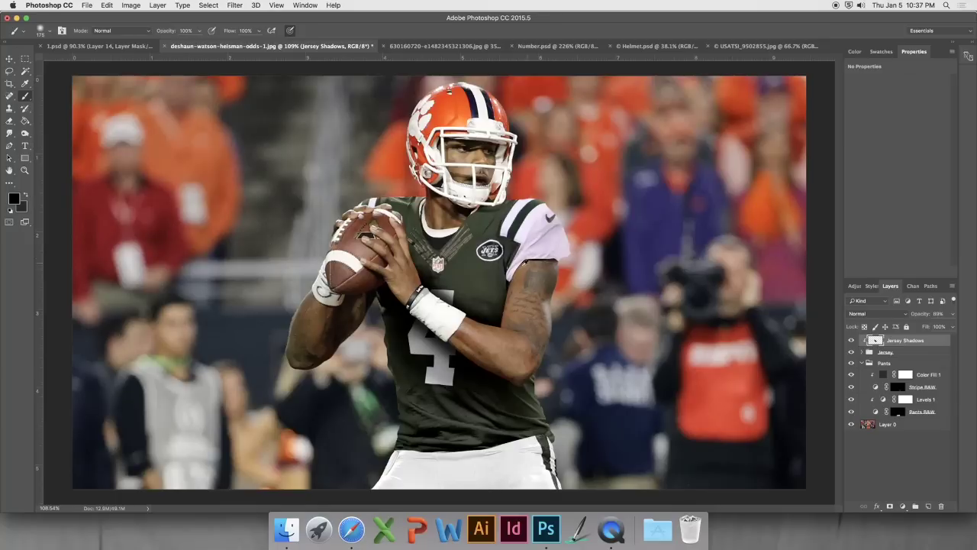
Trace the helmet's facemask bars with the Pen tool, turn the path into a selection, and add an empty layer on top.
{"action": "scroll", "coordinate": [522, 267], "scroll_direction": "up", "scroll_amount": 2}
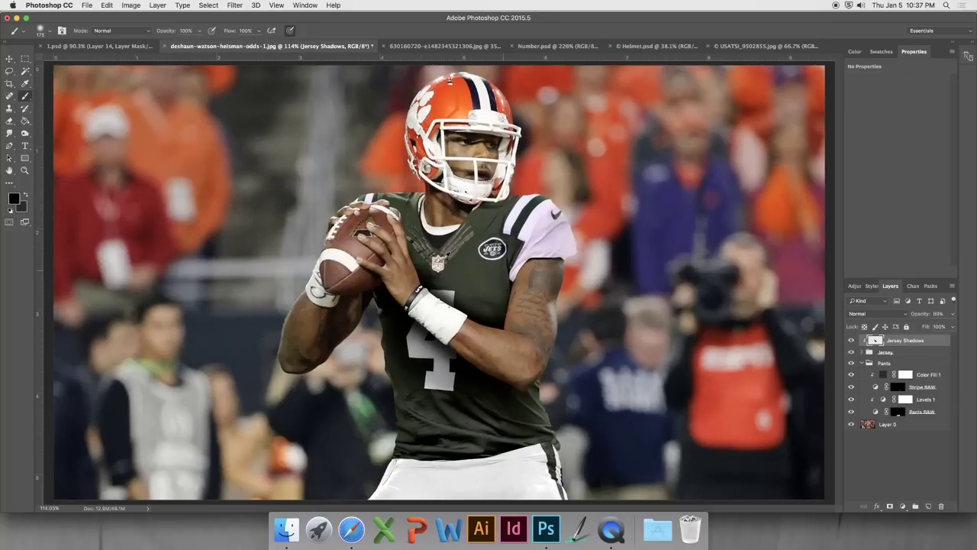
{"action": "scroll", "coordinate": [487, 101], "scroll_direction": "up", "scroll_amount": 15}
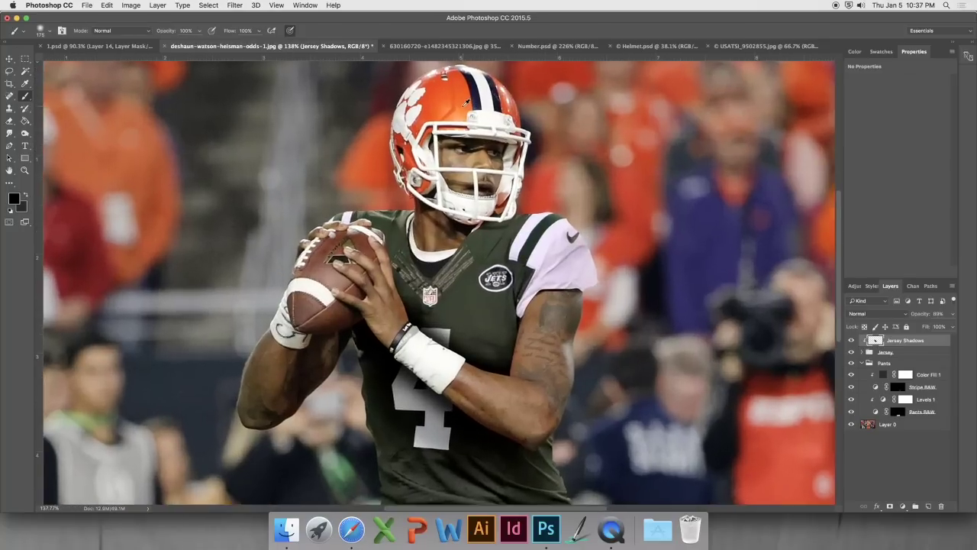
{"action": "scroll", "coordinate": [465, 101], "scroll_direction": "up", "scroll_amount": 9}
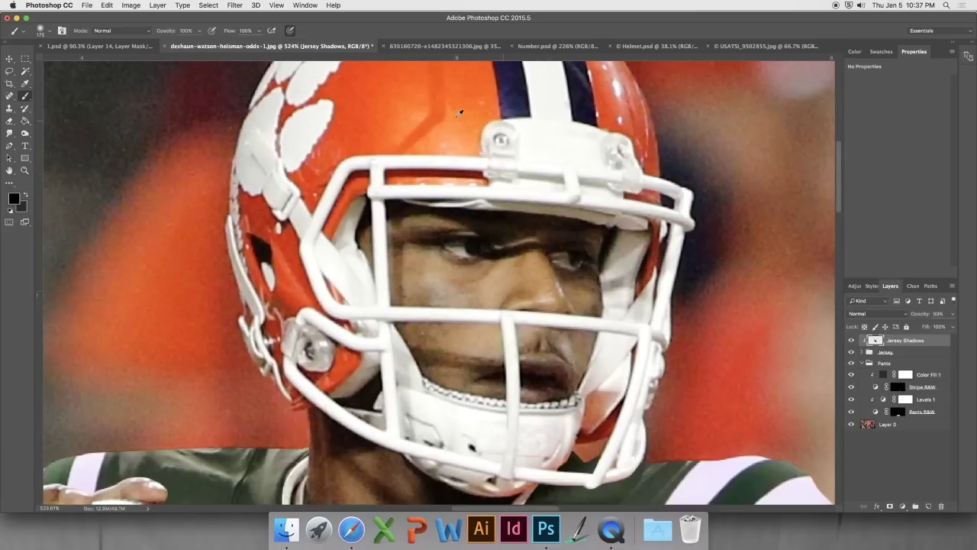
{"action": "left_click", "coordinate": [16, 145]}
{"action": "scroll", "coordinate": [314, 223], "scroll_direction": "up", "scroll_amount": 1}
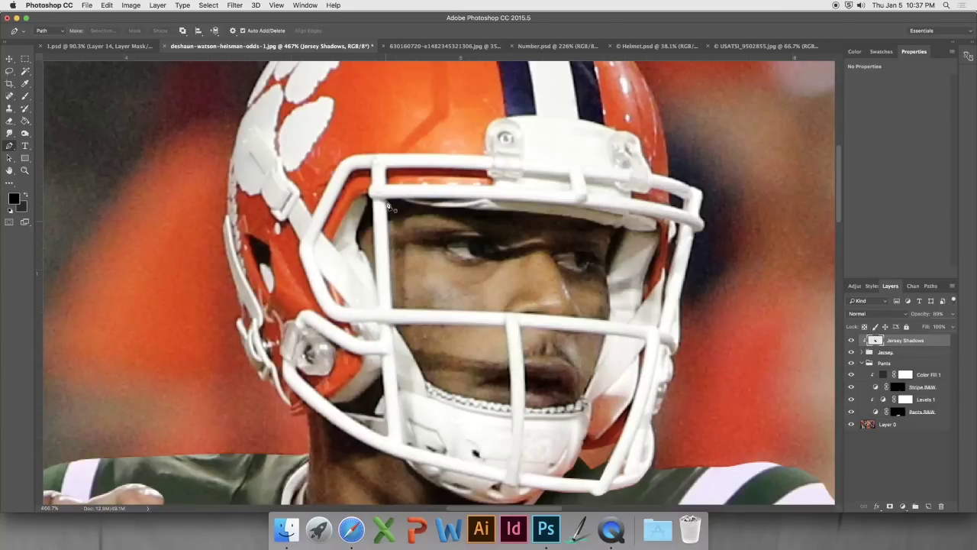
{"action": "left_click", "coordinate": [300, 252]}
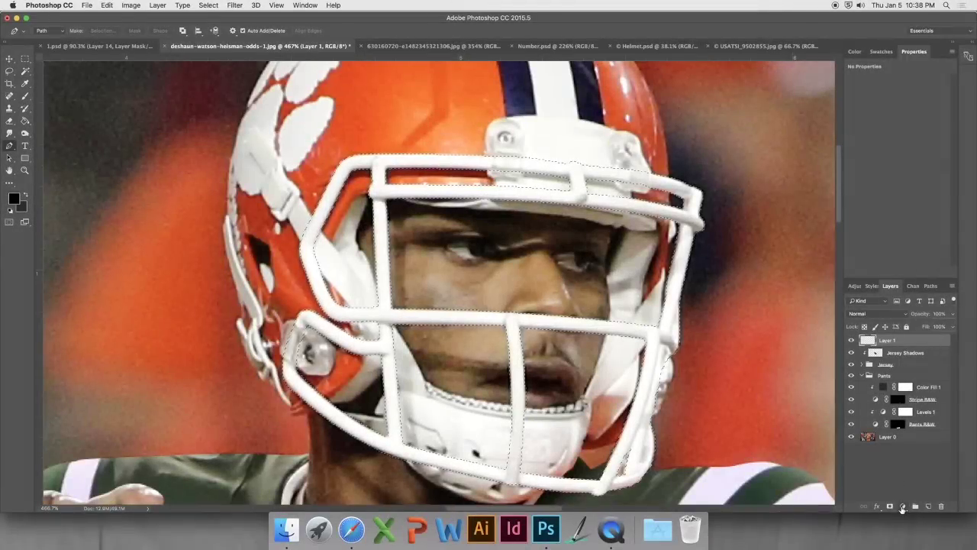
Add a Black & White adjustment layer for the selected facemask, name it Facemask B&W, and move Layer 1 above it.
{"action": "left_click", "coordinate": [903, 504]}
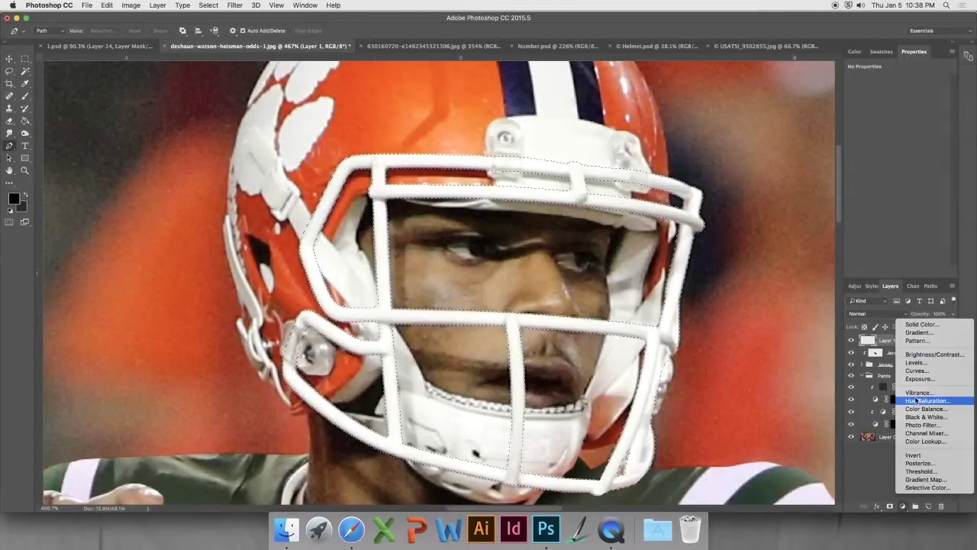
{"action": "left_click", "coordinate": [926, 417]}
{"action": "double_click", "coordinate": [917, 341]}
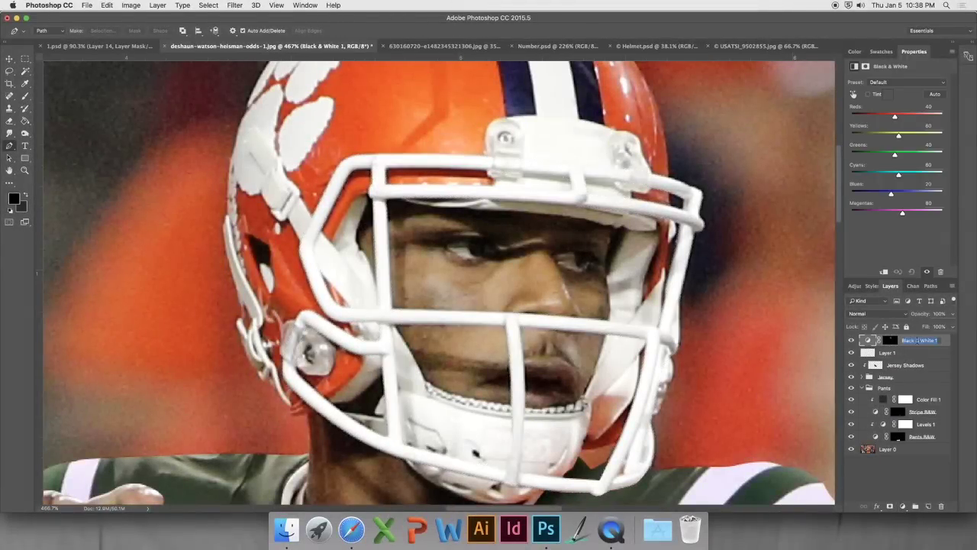
{"action": "type", "text": "Facemask B&W"}
{"action": "key", "text": "Return"}
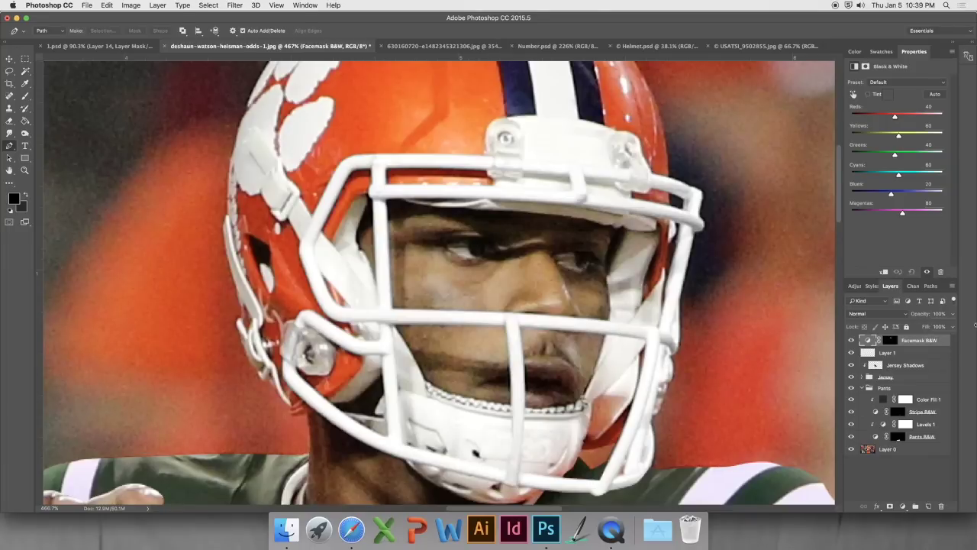
{"action": "left_click_drag", "start_coordinate": [878, 356], "coordinate": [878, 336]}
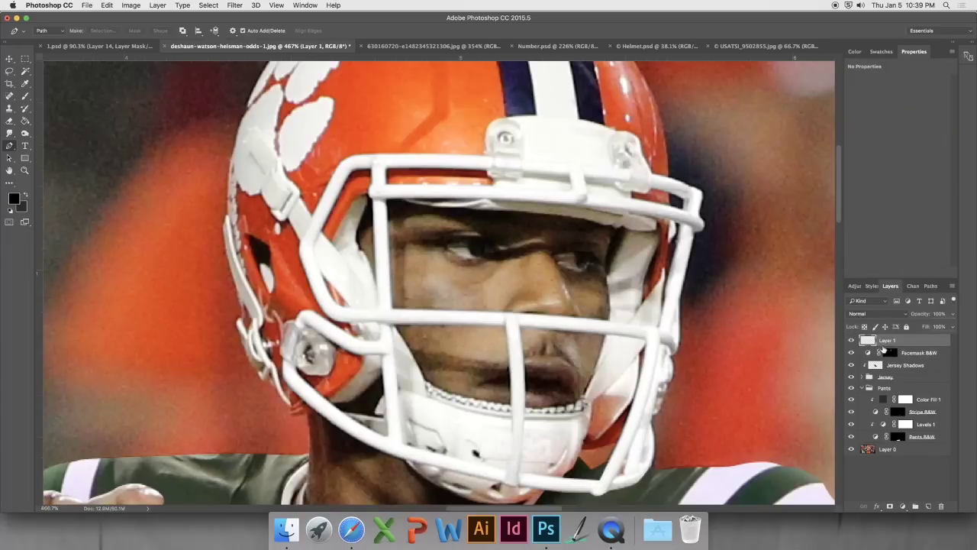
Replace Layer 1 with a copy of Color Fill 1 clipped to Facemask B&W, using the Multiply blend mode.
{"action": "key", "text": "Delete"}
{"action": "left_click_drag", "start_coordinate": [919, 340], "coordinate": [918, 338]}
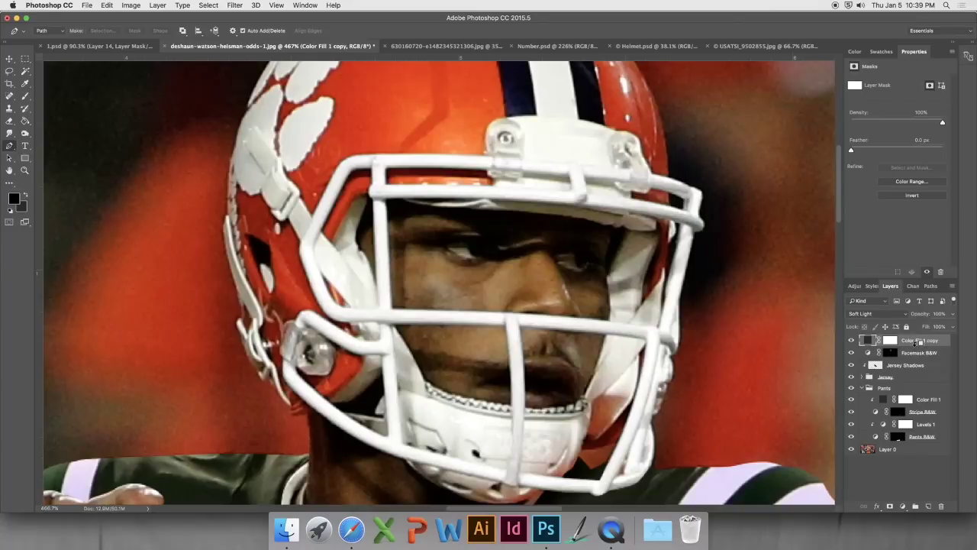
{"action": "left_click", "coordinate": [918, 343], "text": "alt"}
{"action": "left_click", "coordinate": [878, 313]}
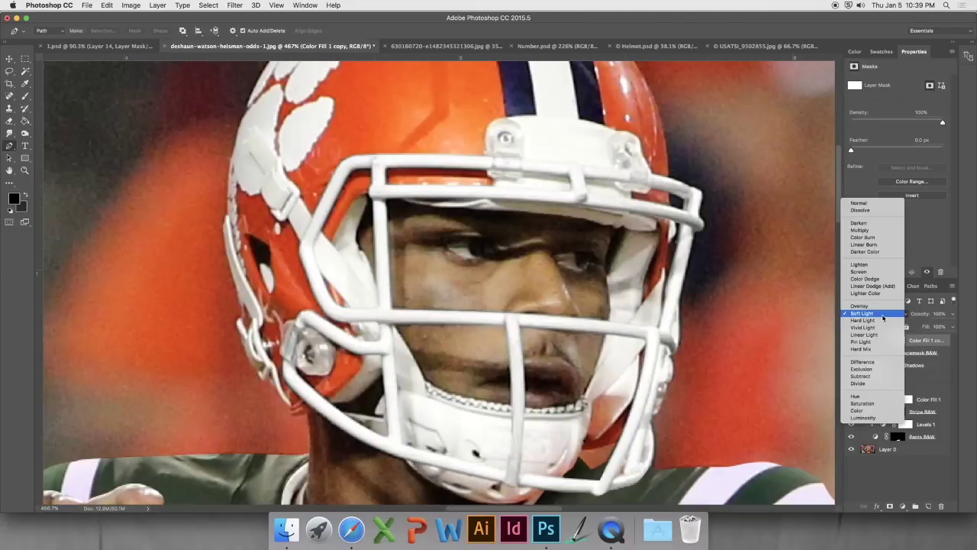
{"action": "left_click", "coordinate": [863, 229]}
{"action": "scroll", "coordinate": [588, 232], "scroll_direction": "down", "scroll_amount": 10}
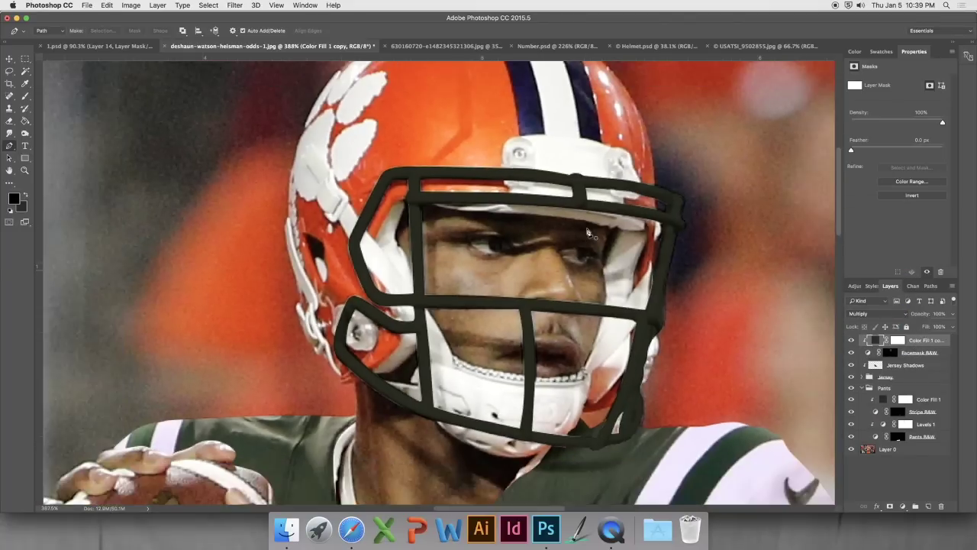
{"action": "scroll", "coordinate": [599, 238], "scroll_direction": "up", "scroll_amount": 4}
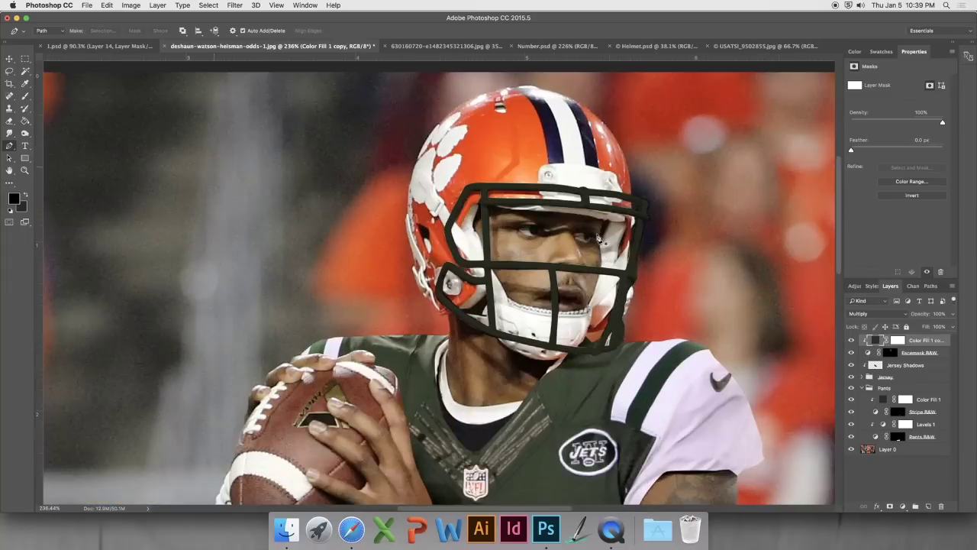
Check the facemask colour against the Jets reference photo, and duplicate the clipped facemask fill at 37% opacity.
{"action": "left_click", "coordinate": [479, 47]}
{"action": "scroll", "coordinate": [482, 136], "scroll_direction": "down", "scroll_amount": 5}
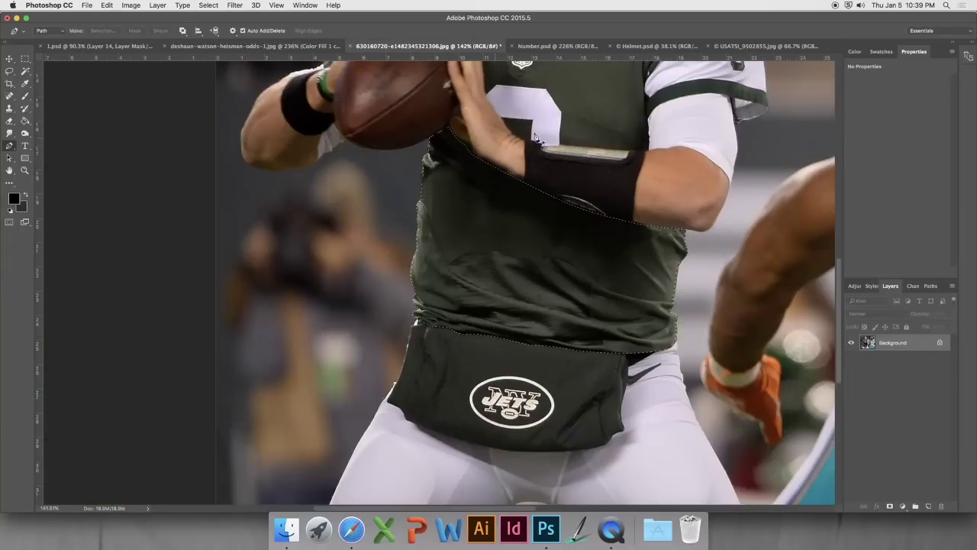
{"action": "scroll", "coordinate": [568, 138], "scroll_direction": "up", "scroll_amount": 5}
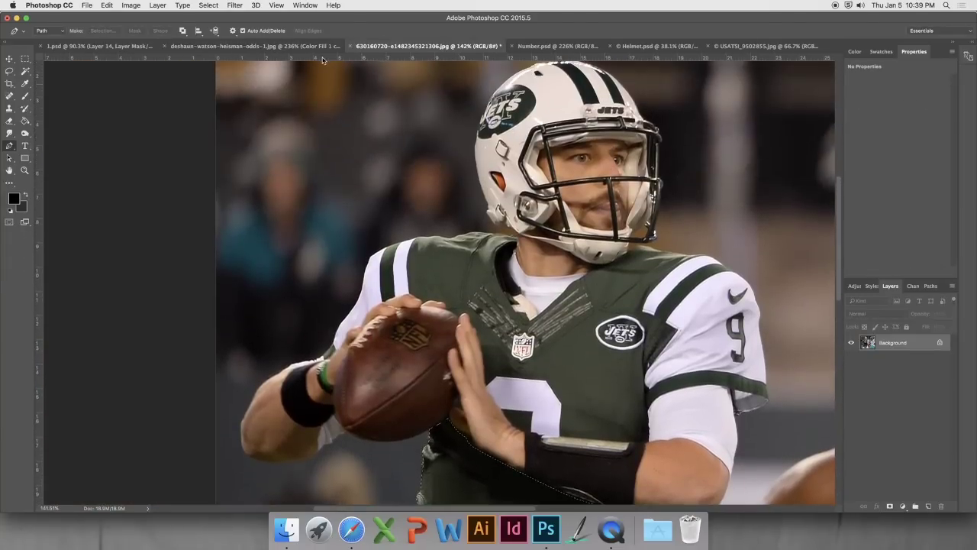
{"action": "left_click", "coordinate": [324, 47]}
{"action": "left_click_drag", "start_coordinate": [917, 343], "coordinate": [928, 506]}
{"action": "left_click", "coordinate": [571, 216]}
{"action": "left_click_drag", "start_coordinate": [924, 317], "coordinate": [900, 318]}
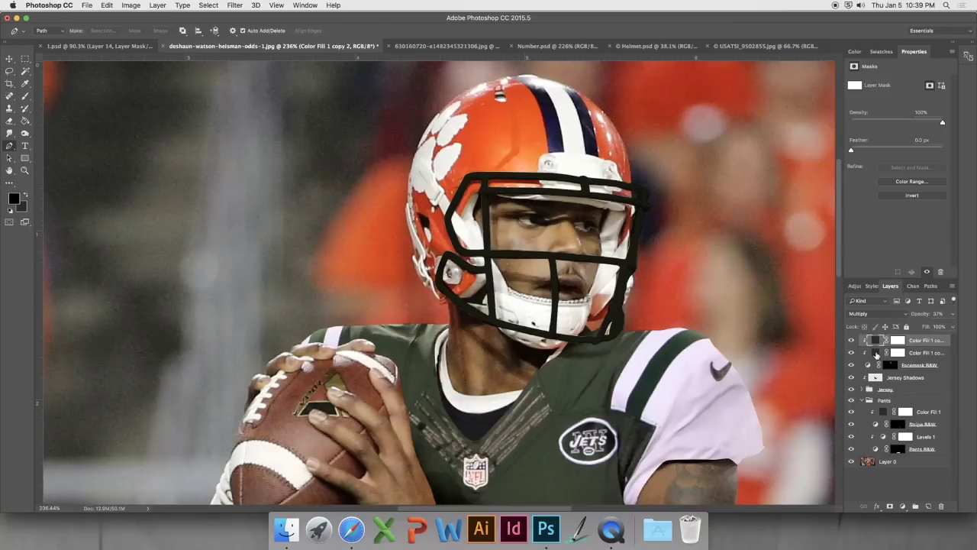
{"action": "left_click", "coordinate": [922, 354]}
{"action": "scroll", "coordinate": [564, 284], "scroll_direction": "down", "scroll_amount": 5}
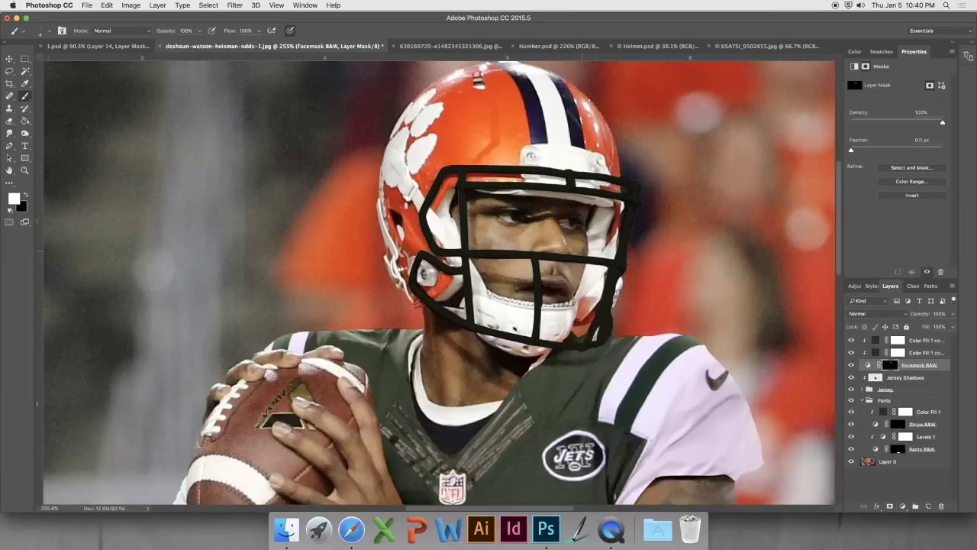
Trace the orange helmet shell around the facemask bars with the Pen tool and turn the path into a selection.
{"action": "scroll", "coordinate": [489, 282], "scroll_direction": "up", "scroll_amount": 2}
{"action": "left_click", "coordinate": [9, 145]}
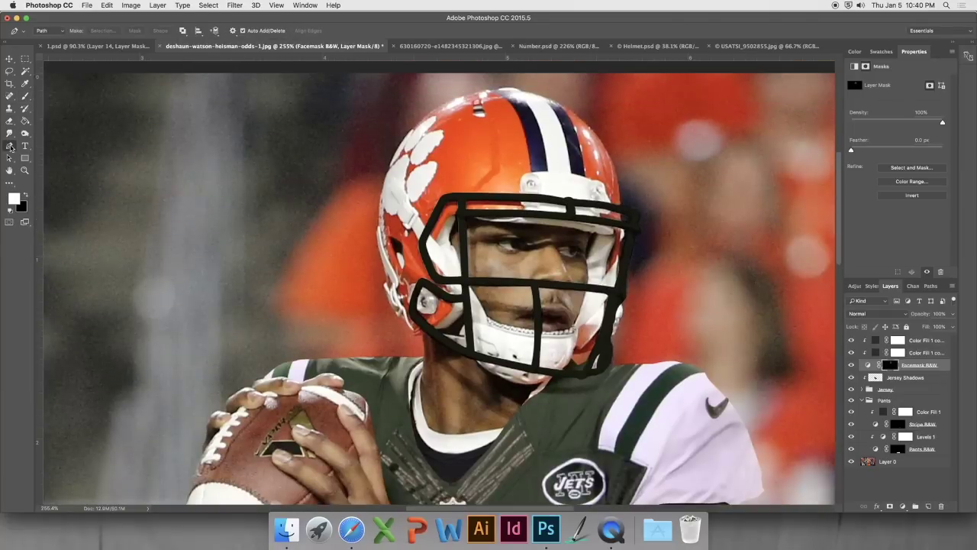
{"action": "scroll", "coordinate": [376, 202], "scroll_direction": "up", "scroll_amount": 6}
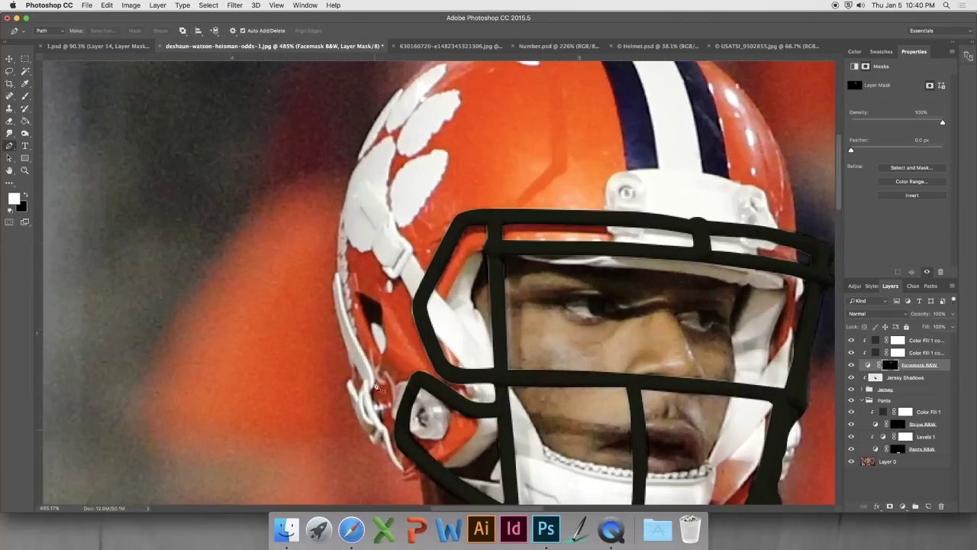
{"action": "scroll", "coordinate": [341, 294], "scroll_direction": "up", "scroll_amount": 4}
{"action": "left_click", "coordinate": [339, 285]}
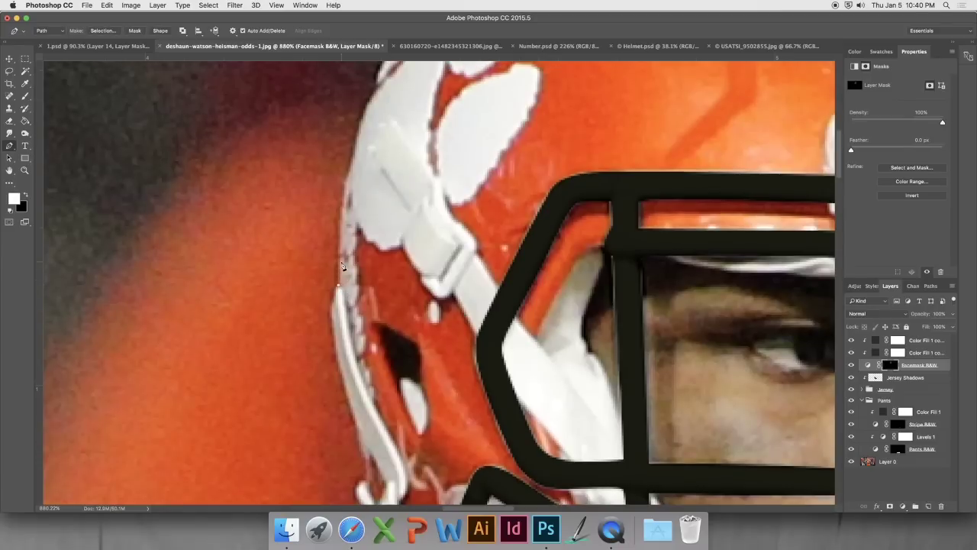
{"action": "scroll", "coordinate": [359, 237], "scroll_direction": "up", "scroll_amount": 2}
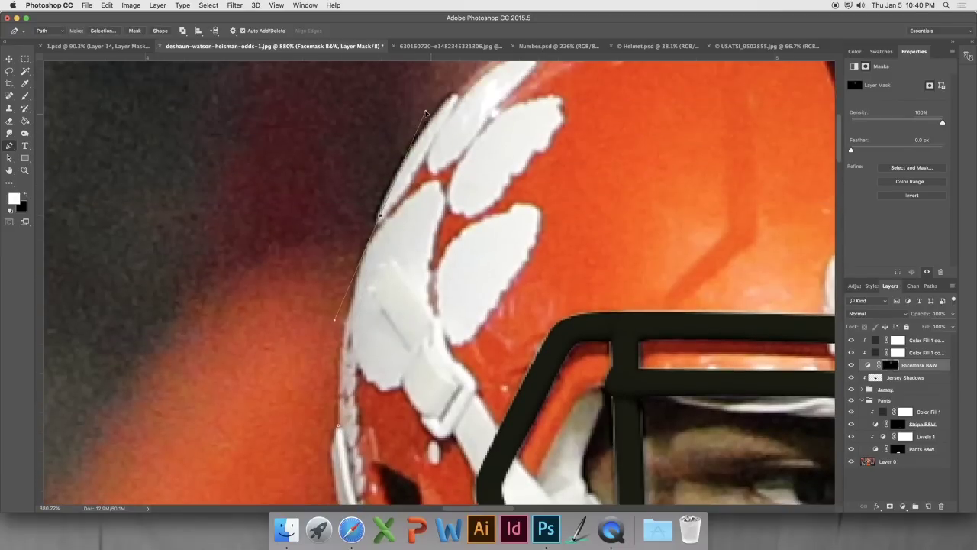
{"action": "scroll", "coordinate": [428, 113], "scroll_direction": "down", "scroll_amount": 8}
{"action": "scroll", "coordinate": [500, 97], "scroll_direction": "up", "scroll_amount": 4}
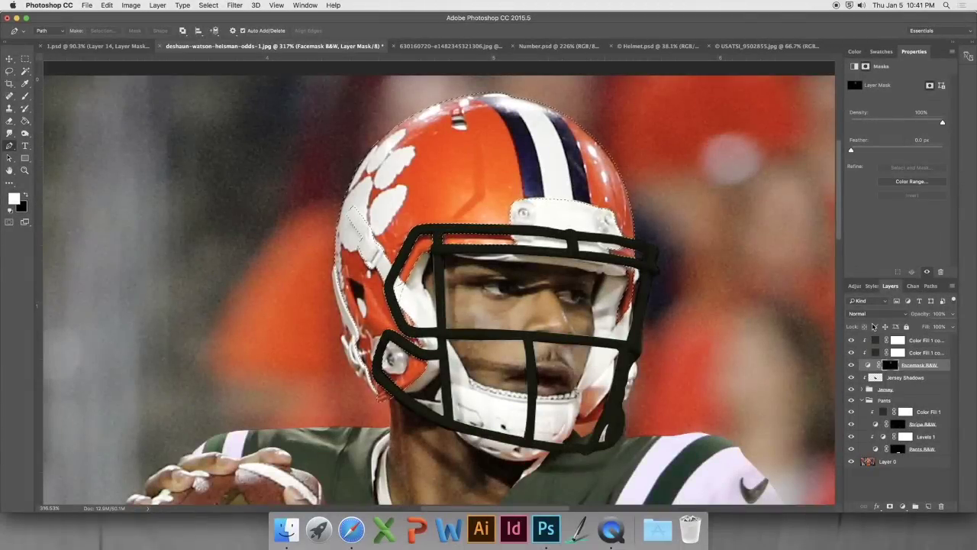
Group the two clipped colour fills and Facemask B&W into a group named Helmet.
{"action": "left_click", "coordinate": [927, 340]}
{"action": "left_click", "coordinate": [929, 352], "text": "shift"}
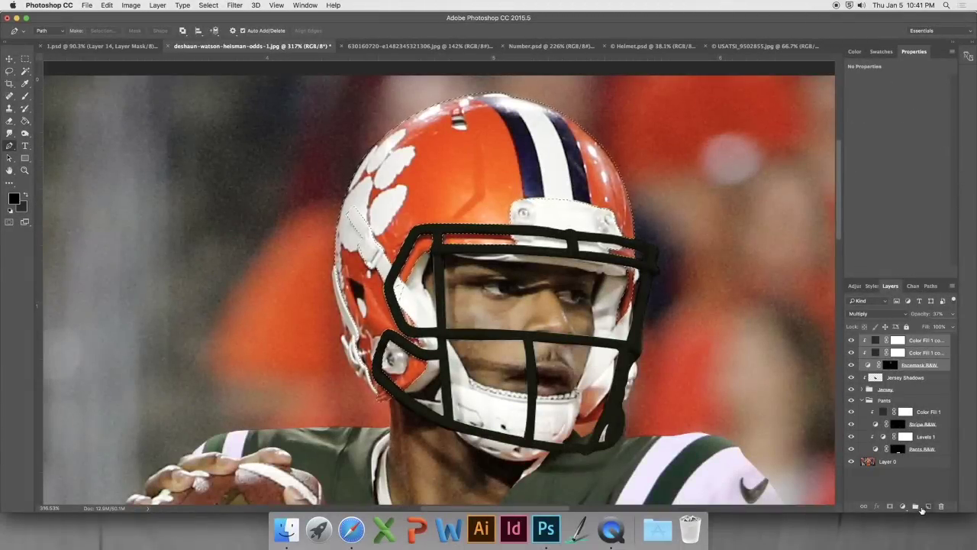
{"action": "left_click", "coordinate": [915, 506]}
{"action": "double_click", "coordinate": [886, 339]}
{"action": "type", "text": "Helmet"}
{"action": "key", "text": "Return"}
{"action": "left_click", "coordinate": [862, 339]}
Nest the two colour fills and Facemask B&W in a subgroup named Facemask inside the Helmet group.
{"action": "left_click", "coordinate": [922, 351]}
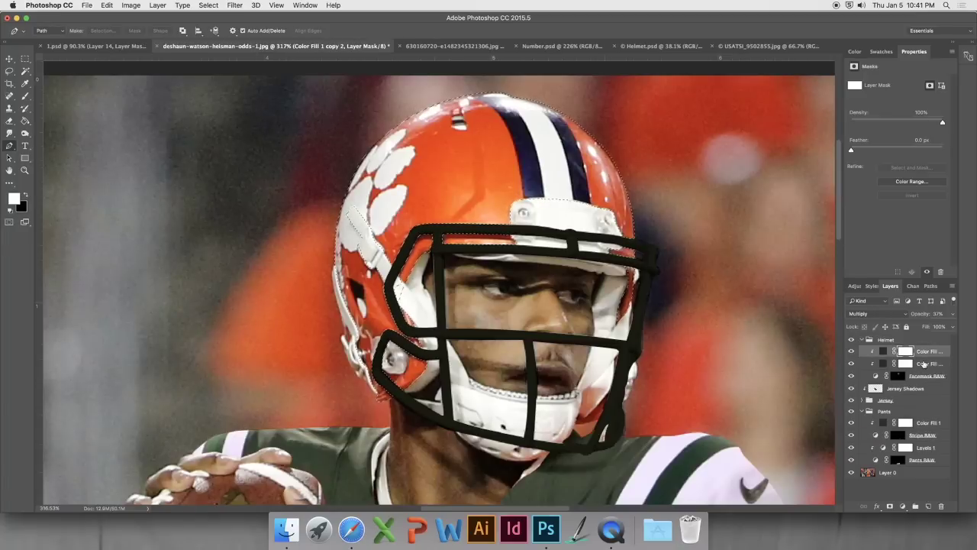
{"action": "left_click", "coordinate": [922, 375], "text": "shift"}
{"action": "left_click", "coordinate": [916, 507]}
{"action": "double_click", "coordinate": [895, 351]}
{"action": "type", "text": "Facemask"}
{"action": "key", "text": "Return"}
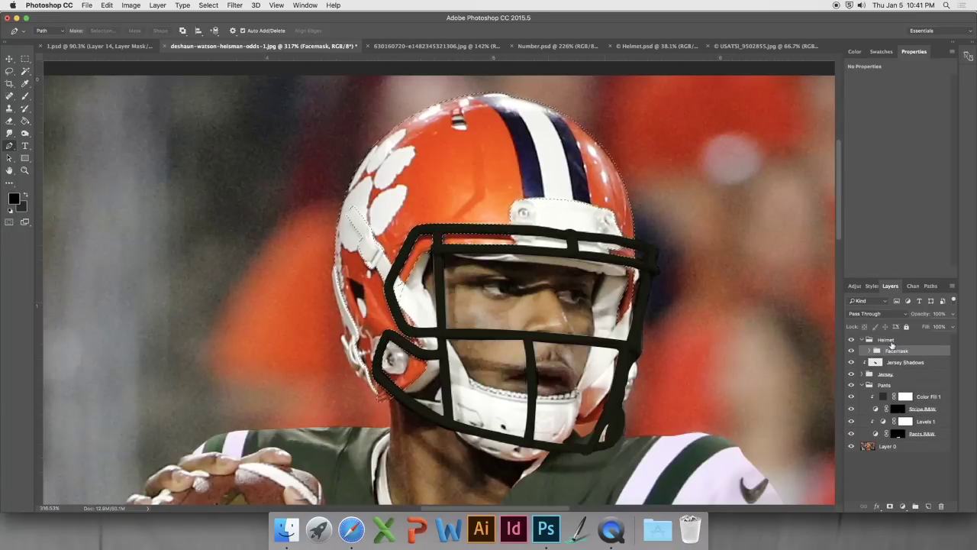
Add a layer above the Facemask group masked to the helmet selection, and fill it with red (ea4545).
{"action": "left_click", "coordinate": [929, 506]}
{"action": "left_click", "coordinate": [890, 507]}
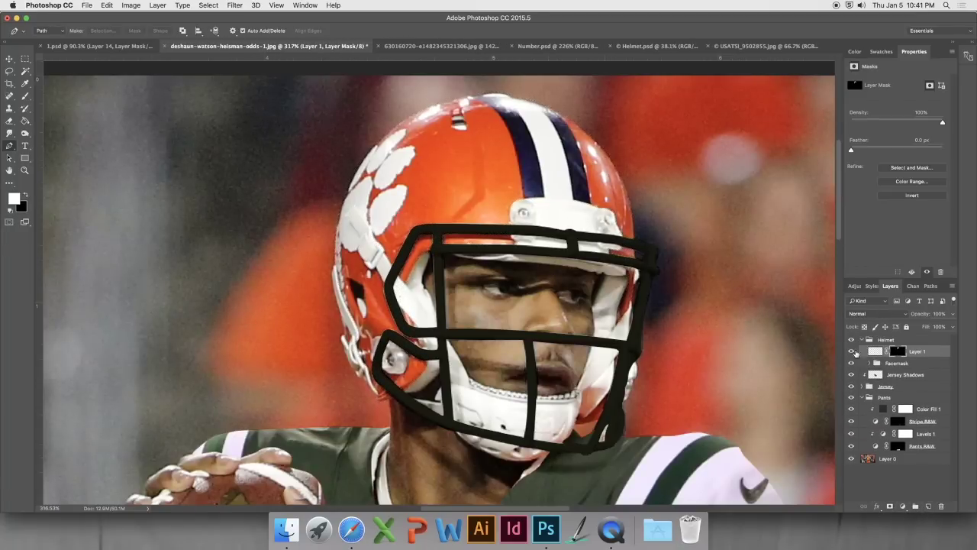
{"action": "left_click", "coordinate": [878, 352]}
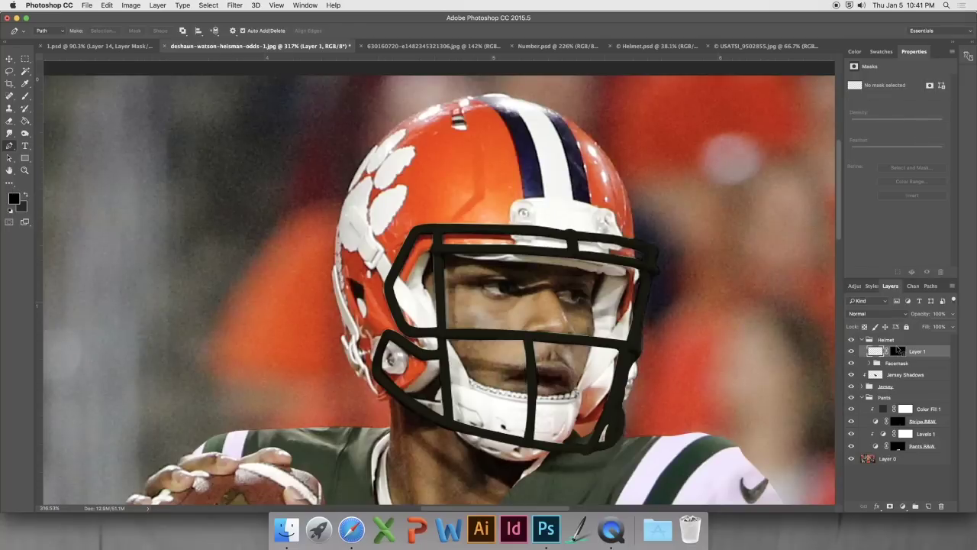
{"action": "key", "text": "shift+BackSpace"}
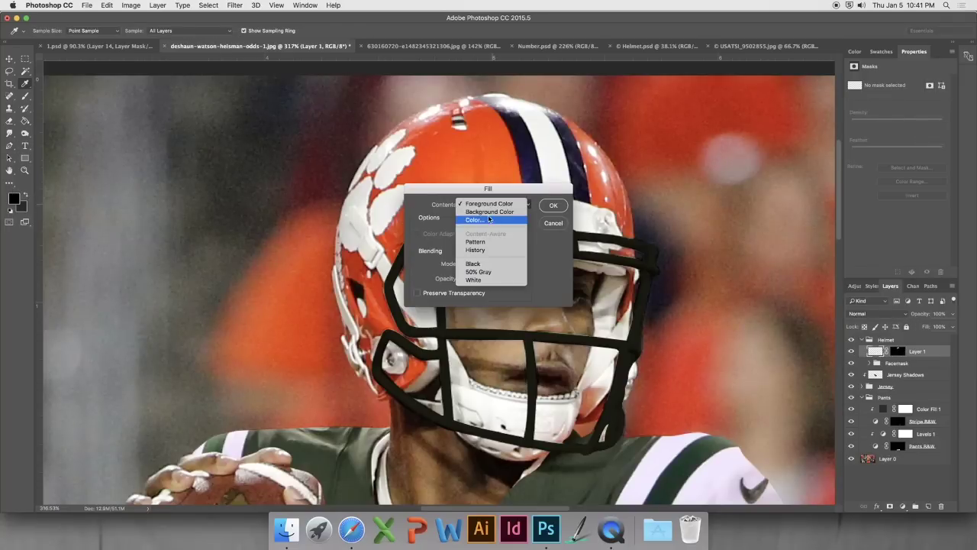
{"action": "left_click", "coordinate": [490, 220]}
{"action": "left_click", "coordinate": [177, 212]}
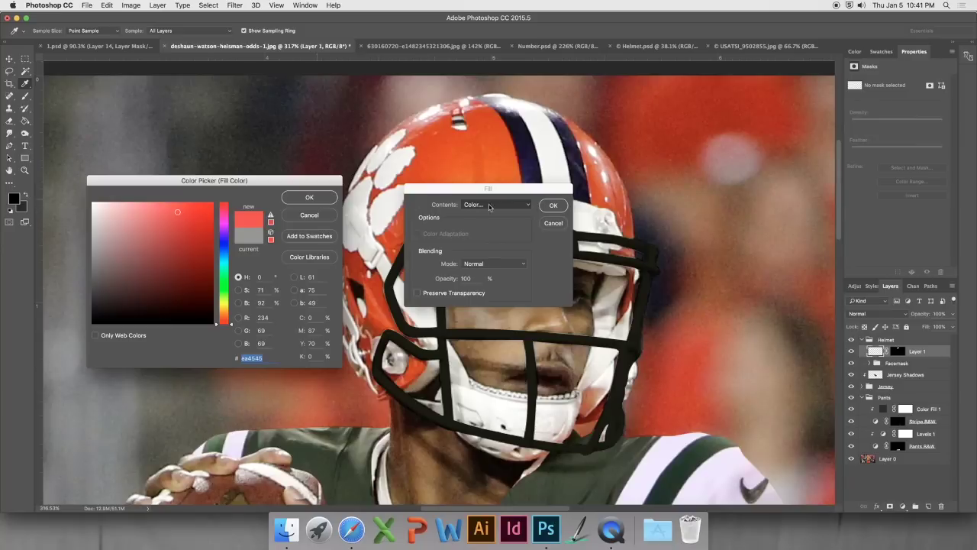
{"action": "key", "text": "Return"}
{"action": "left_click", "coordinate": [553, 206]}
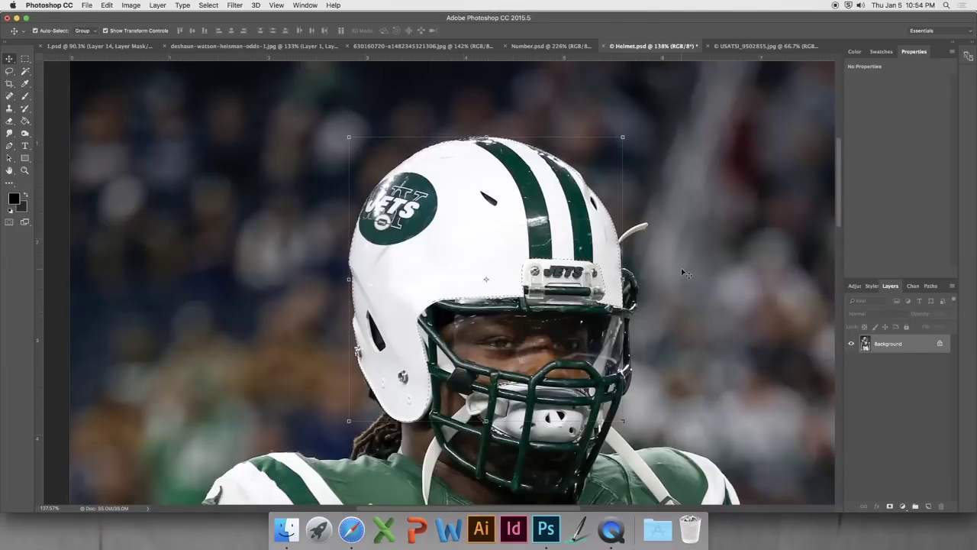
Paste the copied Jets helmet into the quarterback photo and scale it down over his helmet.
{"action": "left_click", "coordinate": [229, 46]}
{"action": "key", "text": "super+v"}
{"action": "left_click_drag", "start_coordinate": [424, 278], "coordinate": [521, 206]}
{"action": "left_click_drag", "start_coordinate": [678, 368], "coordinate": [551, 236]}
{"action": "left_click_drag", "start_coordinate": [463, 125], "coordinate": [440, 115]}
{"action": "key", "text": "Return"}
Hide the red Layer 1, and place the Jets helmet layer beneath the Facemask group, over the player's head.
{"action": "left_click", "coordinate": [852, 363]}
{"action": "left_click_drag", "start_coordinate": [897, 351], "coordinate": [897, 381]}
{"action": "left_click_drag", "start_coordinate": [447, 118], "coordinate": [424, 134]}
{"action": "scroll", "coordinate": [403, 132], "scroll_direction": "up", "scroll_amount": 3}
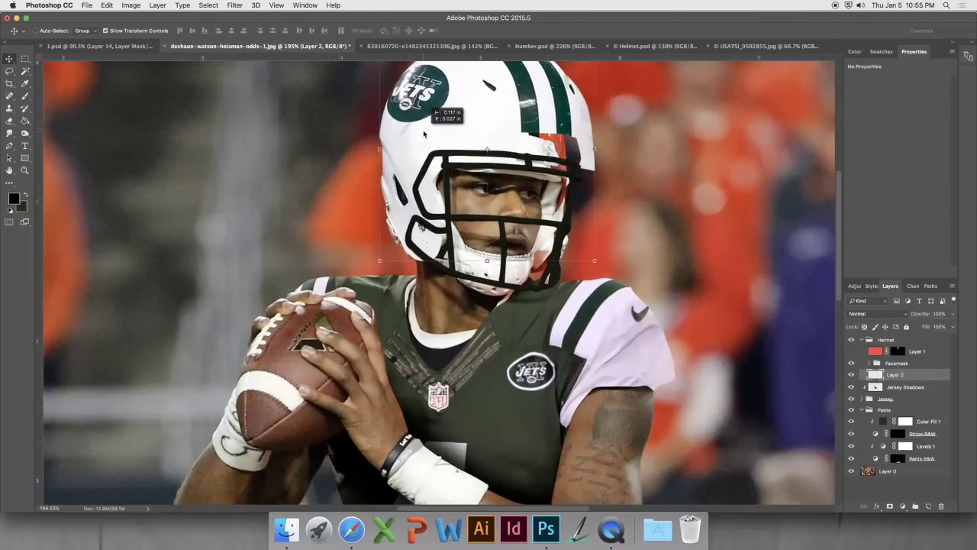
{"action": "scroll", "coordinate": [424, 134], "scroll_direction": "up", "scroll_amount": 3}
Lower the Jets helmet layer's opacity to 54%, and scale and distort it to match the player's helmet.
{"action": "left_click_drag", "start_coordinate": [595, 123], "coordinate": [567, 153]}
{"action": "left_click_drag", "start_coordinate": [926, 314], "coordinate": [892, 317]}
{"action": "left_click_drag", "start_coordinate": [470, 201], "coordinate": [465, 185]}
{"action": "right_click", "coordinate": [424, 190]}
{"action": "left_click", "coordinate": [431, 239]}
{"action": "left_click_drag", "start_coordinate": [375, 138], "coordinate": [394, 169]}
{"action": "left_click_drag", "start_coordinate": [374, 331], "coordinate": [380, 343]}
{"action": "left_click_drag", "start_coordinate": [562, 235], "coordinate": [567, 249]}
{"action": "left_click_drag", "start_coordinate": [495, 174], "coordinate": [491, 167]}
Warp the Jets helmet to follow the contours of the original helmet, and restore the layer's opacity to 100%.
{"action": "right_click", "coordinate": [463, 251]}
{"action": "left_click", "coordinate": [478, 312]}
{"action": "mouse_move", "coordinate": [426, 324]}
{"action": "left_mouse_down"}
{"action": "mouse_move", "coordinate": [428, 333]}
{"action": "mouse_move", "coordinate": [424, 323]}
{"action": "left_mouse_up"}
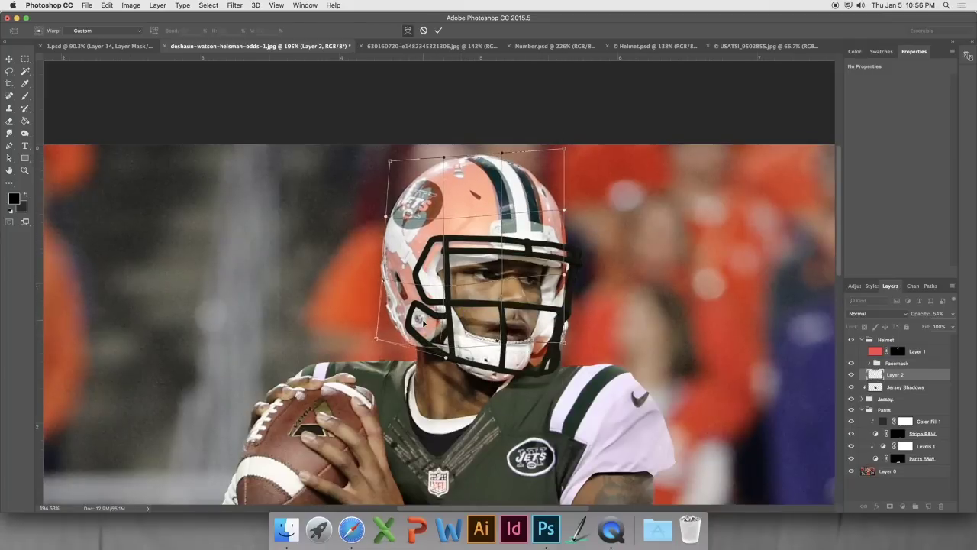
{"action": "left_click_drag", "start_coordinate": [443, 157], "coordinate": [457, 156]}
{"action": "left_click_drag", "start_coordinate": [555, 210], "coordinate": [521, 221]}
{"action": "left_click_drag", "start_coordinate": [561, 263], "coordinate": [571, 261]}
{"action": "left_click_drag", "start_coordinate": [493, 209], "coordinate": [490, 209]}
{"action": "left_click_drag", "start_coordinate": [921, 315], "coordinate": [963, 316]}
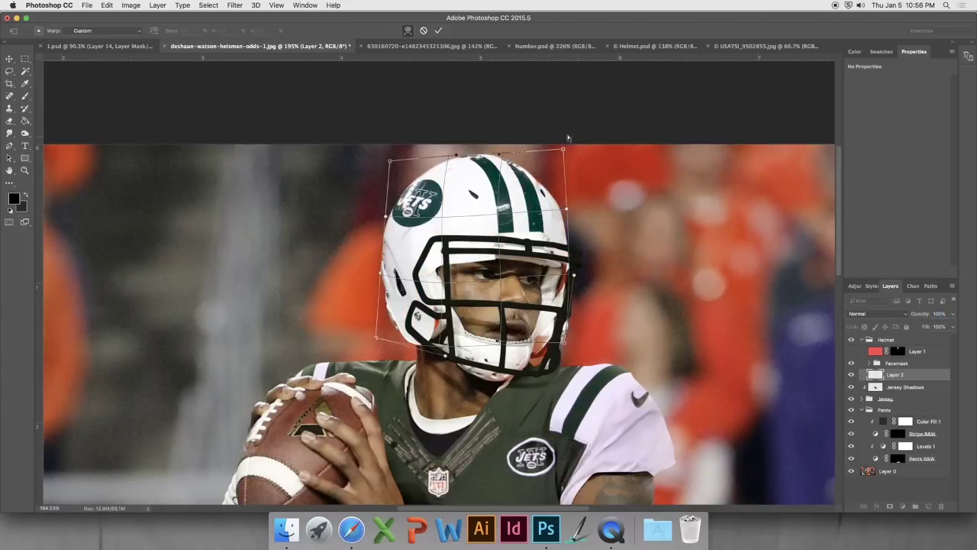
{"action": "left_click_drag", "start_coordinate": [564, 148], "coordinate": [567, 147]}
{"action": "key", "text": "Return"}
Replace the red Layer 1 with the pasted helmet layer, giving it the same mask and the name Helmet shell.
{"action": "left_click_drag", "start_coordinate": [895, 351], "coordinate": [905, 415]}
{"action": "left_click", "coordinate": [869, 350]}
{"action": "double_click", "coordinate": [895, 411]}
{"action": "type", "text": "Helmet shell"}
{"action": "key", "text": "Return"}
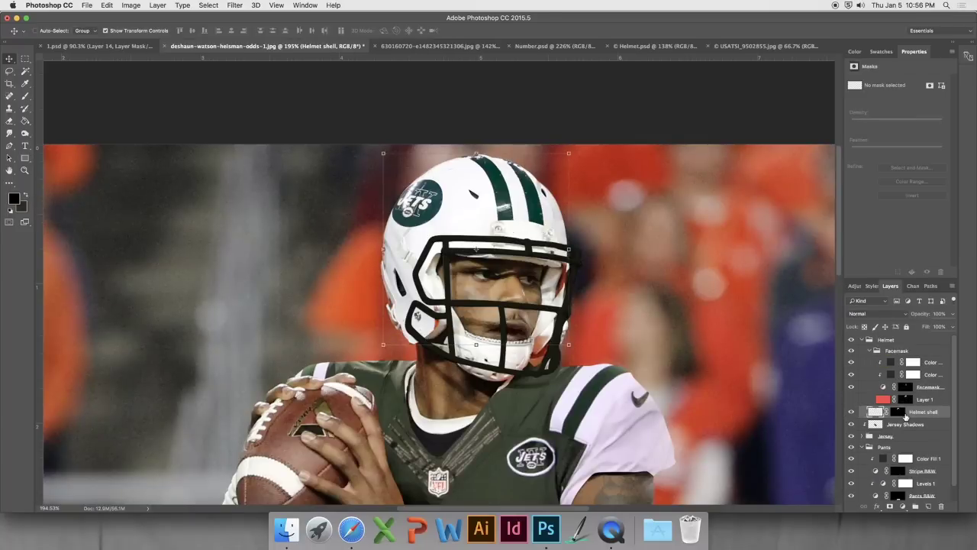
{"action": "left_click", "coordinate": [921, 401]}
{"action": "key", "text": "Delete"}
Lower Helmet shell's opacity to 47%, and outline the facemask's side clip with the Pen tool as a selection.
{"action": "left_click_drag", "start_coordinate": [425, 316], "coordinate": [903, 320]}
{"action": "left_click", "coordinate": [922, 400]}
{"action": "left_click_drag", "start_coordinate": [348, 338], "coordinate": [455, 317]}
{"action": "left_click", "coordinate": [900, 398]}
{"action": "left_click", "coordinate": [10, 147]}
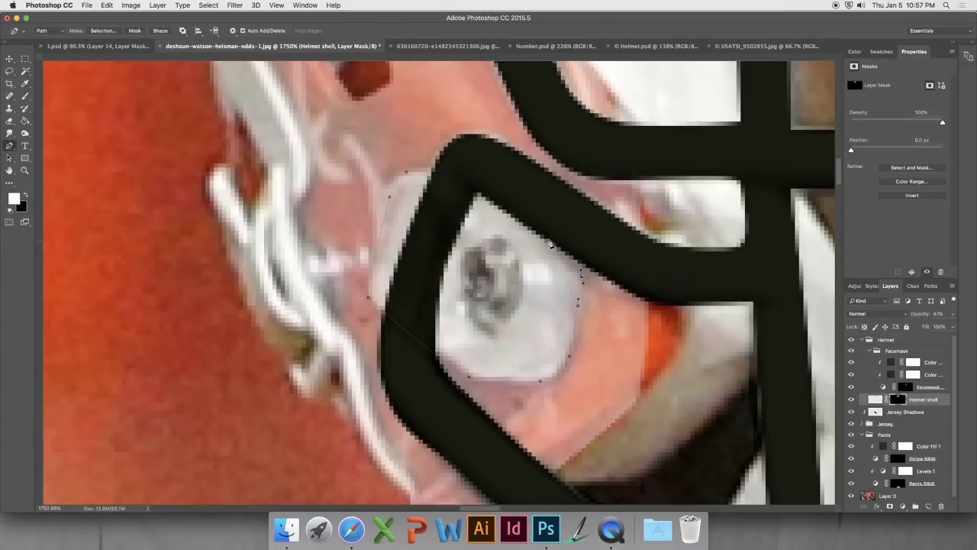
{"action": "left_click", "coordinate": [406, 174]}
{"action": "right_click", "coordinate": [439, 193]}
{"action": "right_click", "coordinate": [468, 219]}
{"action": "right_click", "coordinate": [484, 249]}
{"action": "left_click", "coordinate": [505, 295]}
{"action": "key", "text": "Return"}
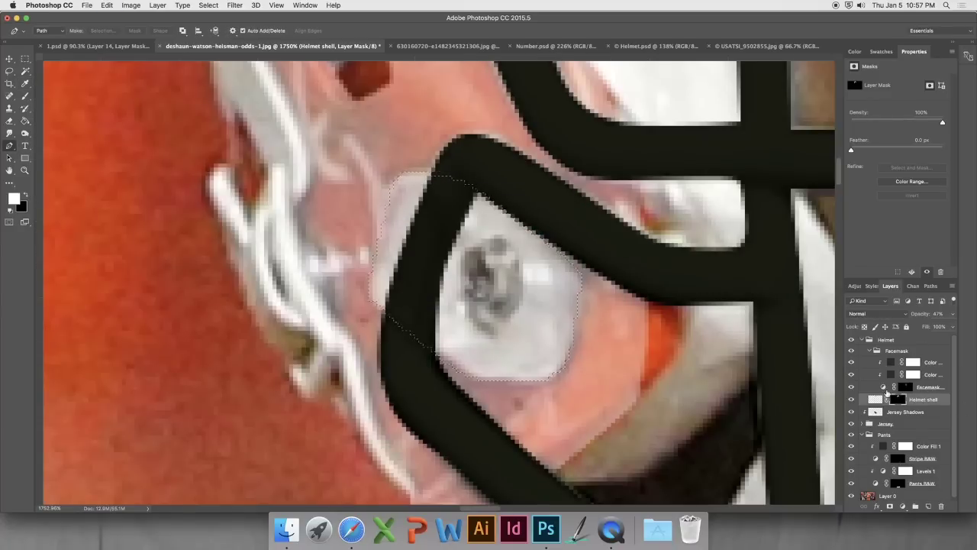
Mask the selected side clip area out of Helmet shell, and set the layer's opacity to 100%.
{"action": "key", "text": "shift+BackSpace"}
{"action": "left_click", "coordinate": [488, 204]}
{"action": "left_click", "coordinate": [476, 188]}
{"action": "left_click", "coordinate": [555, 206]}
{"action": "key", "text": "super+d"}
{"action": "left_click", "coordinate": [939, 314]}
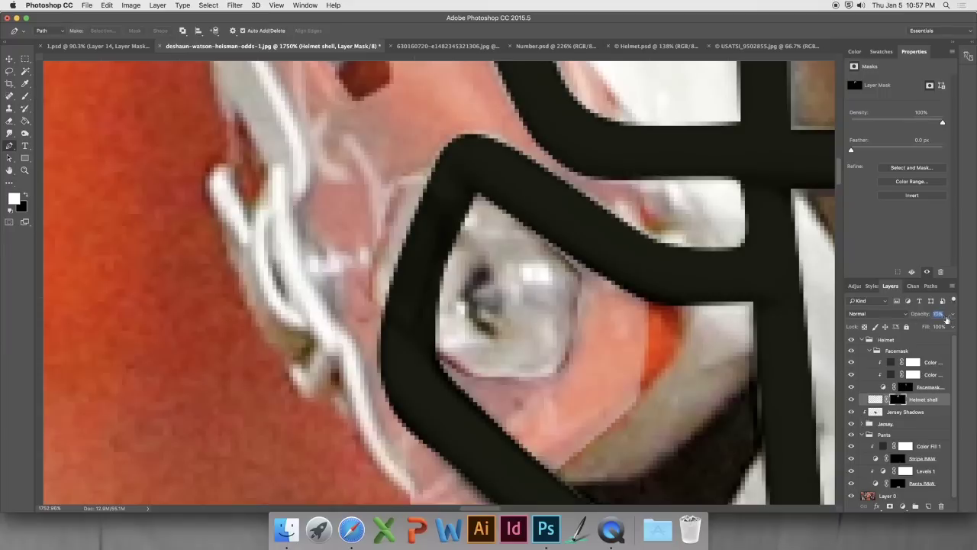
{"action": "type", "text": "100"}
{"action": "key", "text": "Return"}
Brush white on the Helmet shell mask along the side clip's outer edge to cover the red fringe.
{"action": "left_click", "coordinate": [27, 97]}
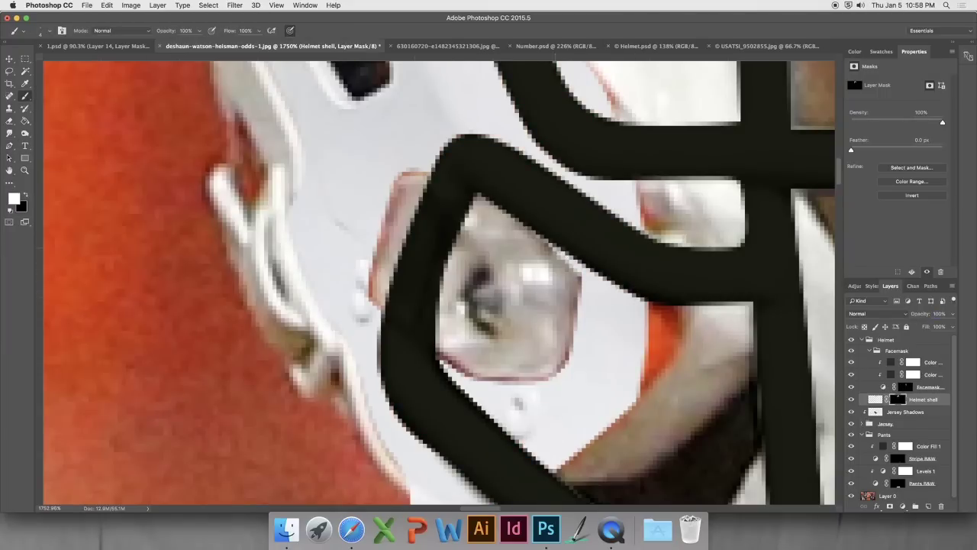
{"action": "left_click_drag", "start_coordinate": [379, 321], "coordinate": [370, 253]}
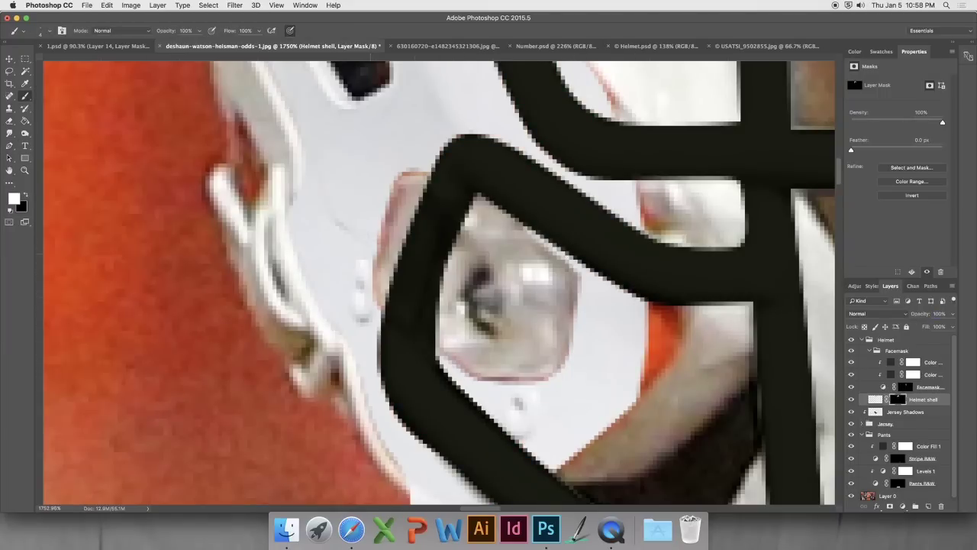
{"action": "left_click_drag", "start_coordinate": [401, 188], "coordinate": [371, 303]}
{"action": "scroll", "coordinate": [438, 356], "scroll_direction": "down", "scroll_amount": 1}
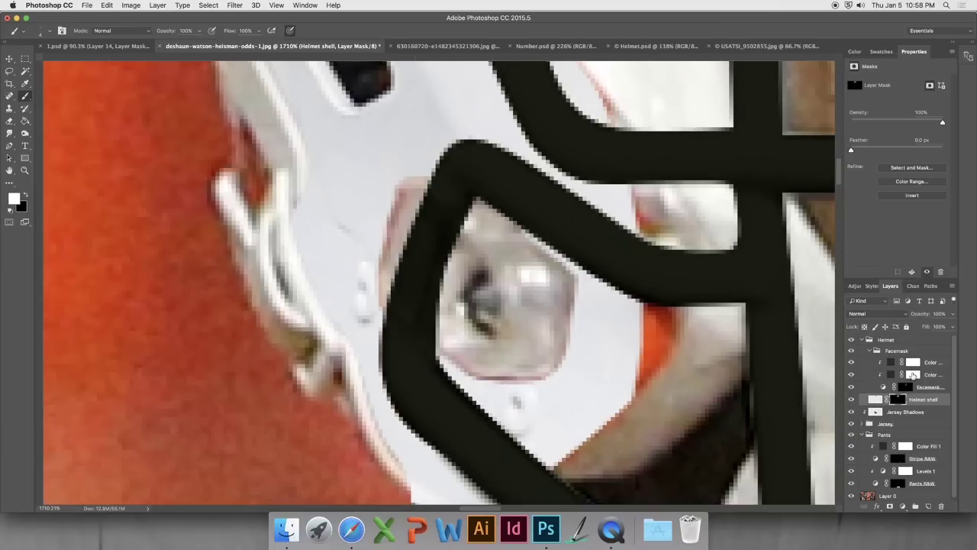
Try painting black at 43% opacity on the Facemask B&W mask to lighten the bar over the side clip.
{"action": "left_click", "coordinate": [906, 388]}
{"action": "key", "text": "x"}
{"action": "key", "text": "bracketright"}
{"action": "key", "text": "bracketright"}
{"action": "key", "text": "bracketright"}
{"action": "key", "text": "bracketright"}
{"action": "key", "text": "bracketright"}
{"action": "key", "text": "bracketright"}
{"action": "key", "text": "bracketright"}
{"action": "key", "text": "bracketright"}
{"action": "key", "text": "bracketright"}
{"action": "left_click", "coordinate": [440, 289]}
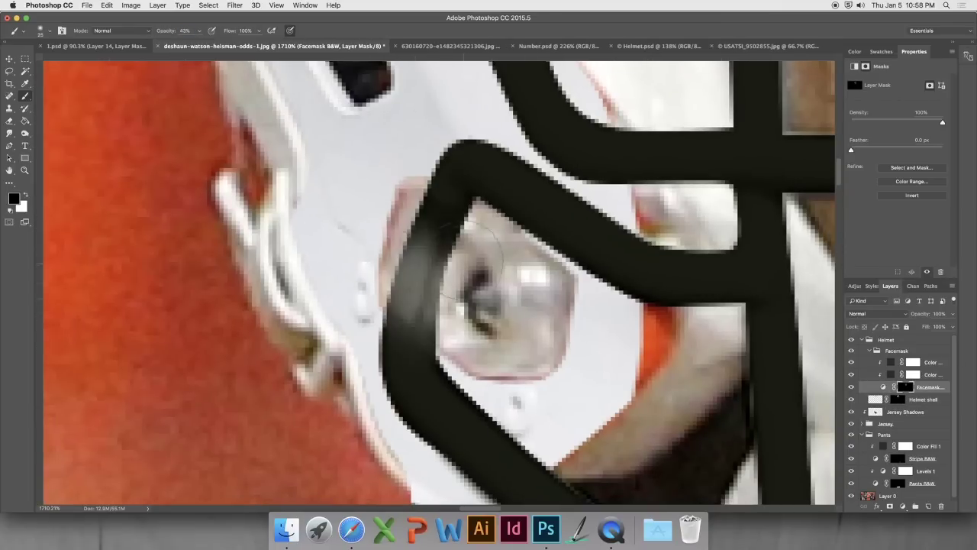
{"action": "left_click", "coordinate": [445, 240]}
{"action": "scroll", "coordinate": [451, 272], "scroll_direction": "down", "scroll_amount": 10}
{"action": "key", "text": "super+z"}
{"action": "scroll", "coordinate": [475, 284], "scroll_direction": "down", "scroll_amount": 10}
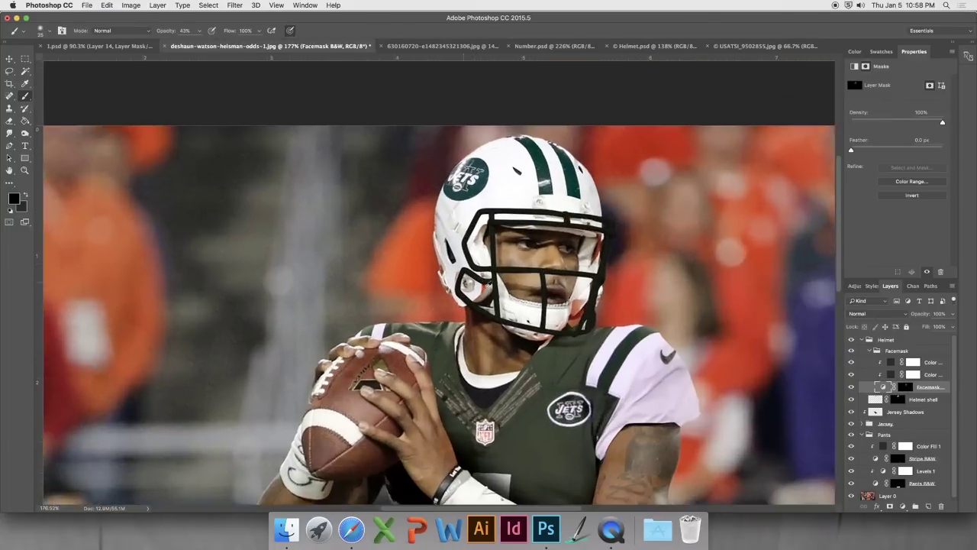
Paint white at 100% opacity with a smaller brush on the Helmet shell mask around the side clip.
{"action": "scroll", "coordinate": [444, 256], "scroll_direction": "up", "scroll_amount": 15}
{"action": "left_click", "coordinate": [898, 400]}
{"action": "key", "text": "x"}
{"action": "key", "text": "super+z"}
{"action": "key", "text": "0"}
{"action": "key", "text": "super+z"}
{"action": "key", "text": "bracketleft"}
{"action": "key", "text": "bracketleft"}
{"action": "key", "text": "bracketleft"}
{"action": "key", "text": "bracketleft"}
{"action": "mouse_move", "coordinate": [434, 248]}
{"action": "left_mouse_down"}
{"action": "mouse_move", "coordinate": [412, 330]}
{"action": "mouse_move", "coordinate": [300, 285]}
{"action": "mouse_move", "coordinate": [278, 247]}
{"action": "mouse_move", "coordinate": [313, 200]}
{"action": "left_mouse_up"}
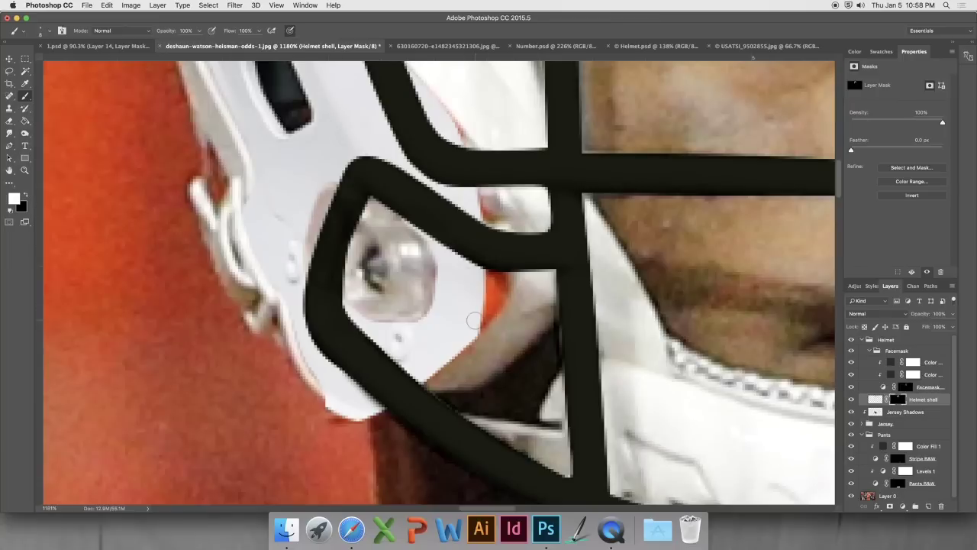
Clone white shell texture over the orange gap between the side clip and the jaw on the Helmet shell layer.
{"action": "left_click", "coordinate": [9, 110]}
{"action": "left_click", "coordinate": [875, 399]}
{"action": "left_click", "coordinate": [432, 258], "text": "alt"}
{"action": "left_click_drag", "start_coordinate": [485, 328], "coordinate": [495, 277]}
{"action": "scroll", "coordinate": [433, 273], "scroll_direction": "down", "scroll_amount": 10}
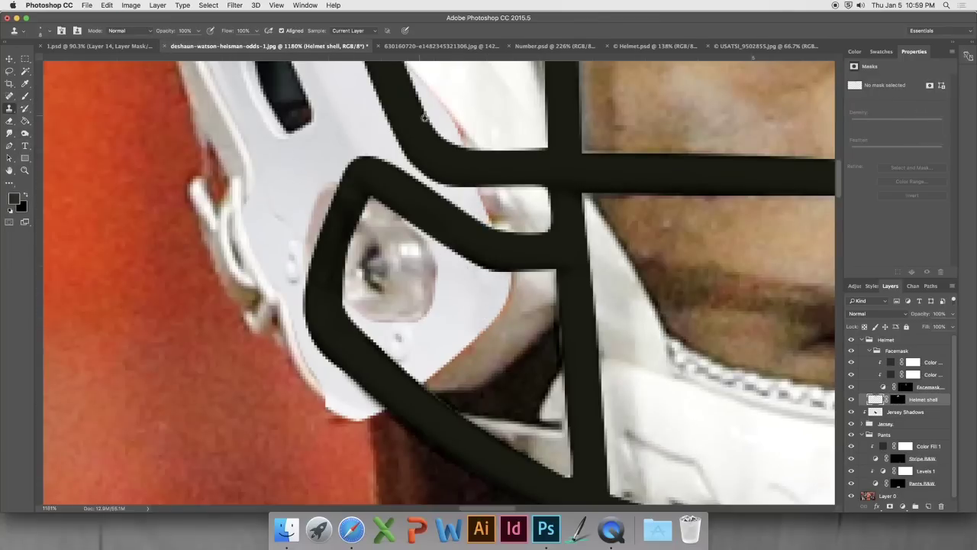
Clone white over the red gaps at the side clip and inside the helmet's far edge on the Helmet shell layer.
{"action": "scroll", "coordinate": [541, 162], "scroll_direction": "up", "scroll_amount": 3}
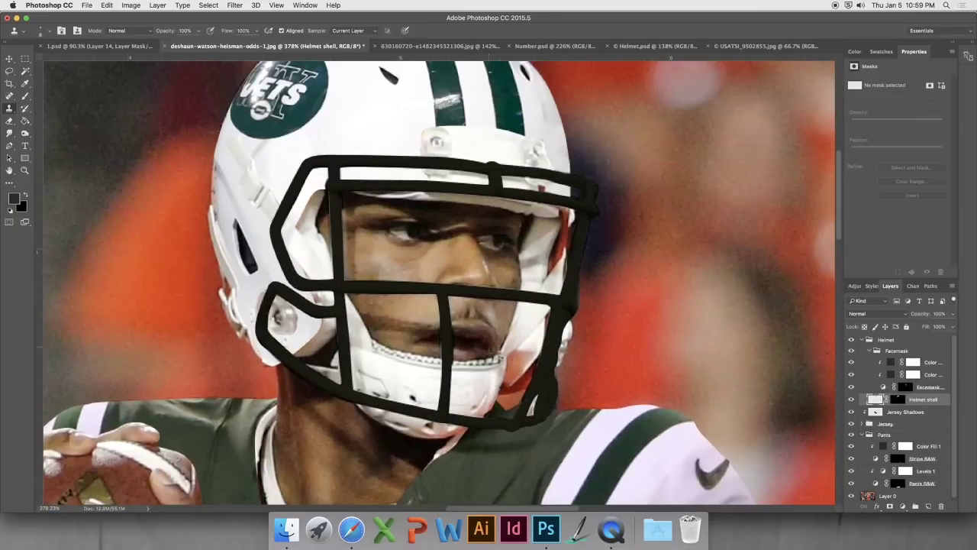
{"action": "scroll", "coordinate": [611, 427], "scroll_direction": "up", "scroll_amount": 5}
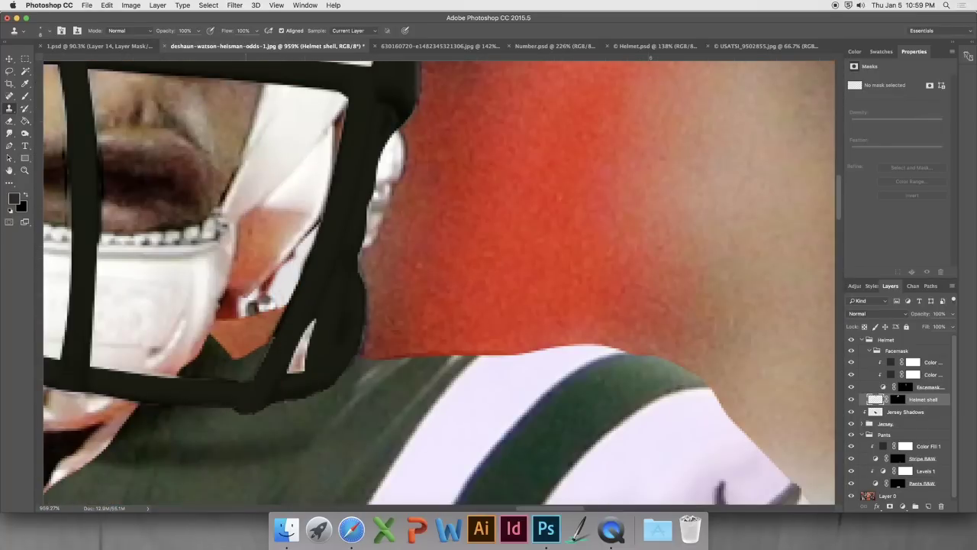
{"action": "left_click_drag", "start_coordinate": [230, 305], "coordinate": [223, 300]}
{"action": "scroll", "coordinate": [319, 225], "scroll_direction": "down", "scroll_amount": 3}
{"action": "mouse_move", "coordinate": [306, 243]}
{"action": "left_mouse_down"}
{"action": "mouse_move", "coordinate": [545, 244]}
{"action": "mouse_move", "coordinate": [519, 268]}
{"action": "left_mouse_up"}
{"action": "scroll", "coordinate": [536, 245], "scroll_direction": "up", "scroll_amount": 5}
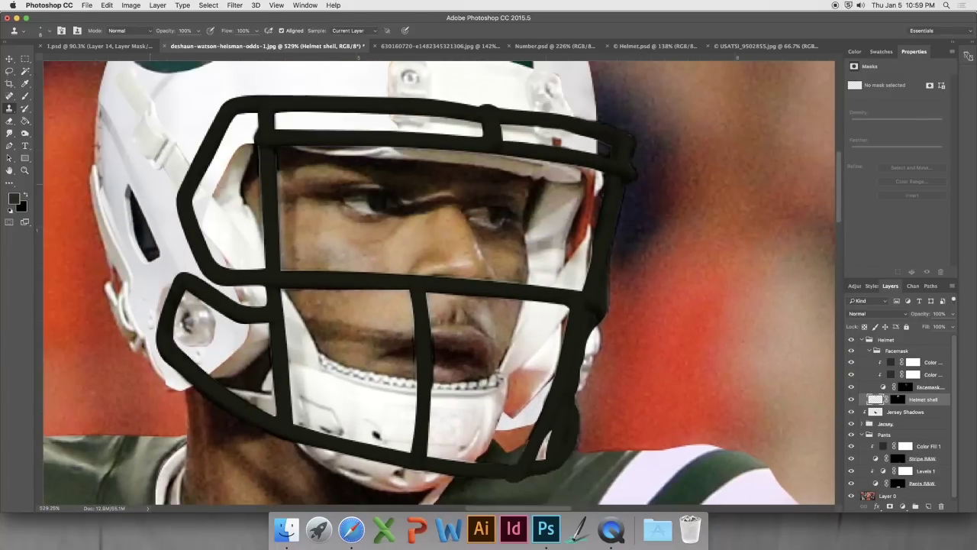
{"action": "left_click_drag", "start_coordinate": [578, 243], "coordinate": [582, 212]}
{"action": "scroll", "coordinate": [557, 150], "scroll_direction": "down", "scroll_amount": 10}
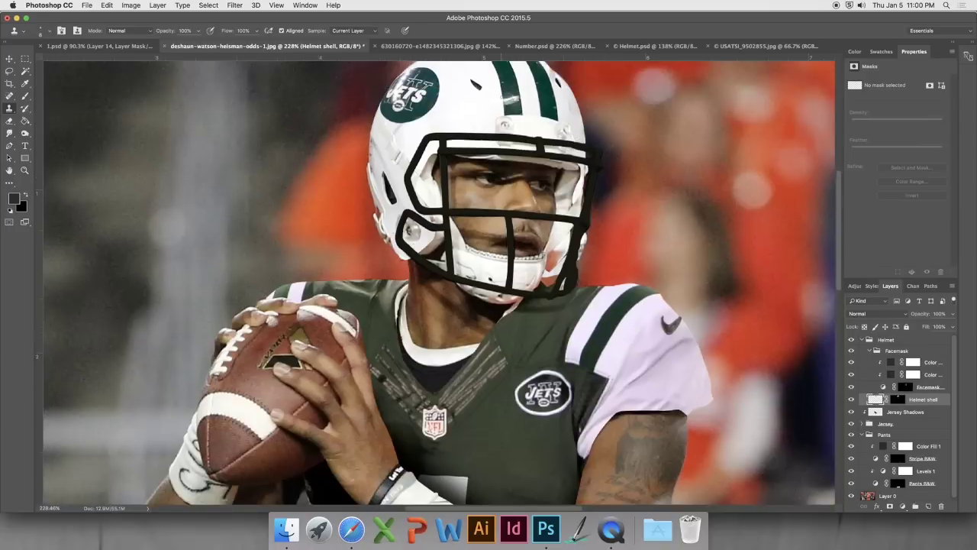
Paint white with a smaller brush on the Helmet shell mask to cover the red gap behind the outer chinstrap clip.
{"action": "scroll", "coordinate": [423, 158], "scroll_direction": "up", "scroll_amount": 6}
{"action": "scroll", "coordinate": [423, 158], "scroll_direction": "up", "scroll_amount": 8}
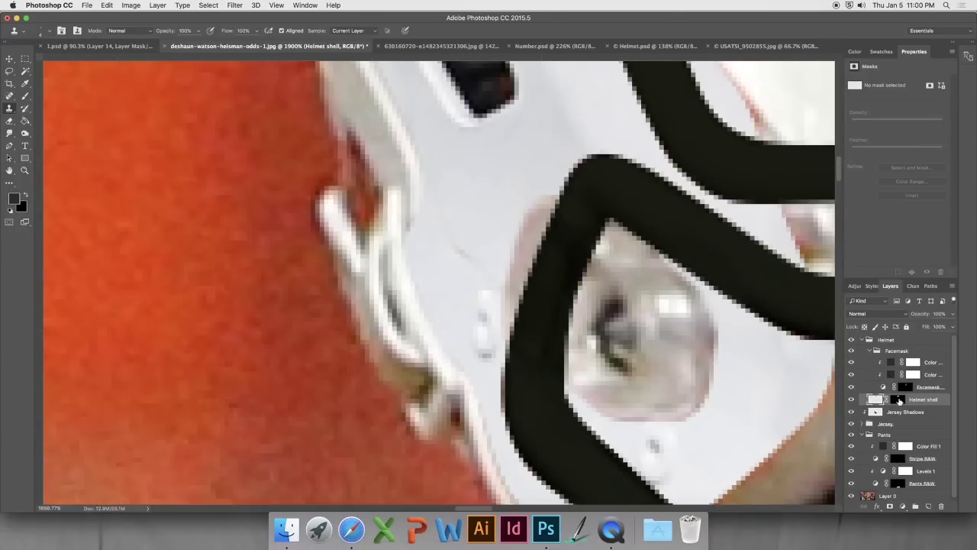
{"action": "left_click", "coordinate": [898, 399]}
{"action": "scroll", "coordinate": [466, 203], "scroll_direction": "up", "scroll_amount": 3}
{"action": "key", "text": "b"}
{"action": "key", "text": "bracketleft"}
{"action": "key", "text": "bracketleft"}
{"action": "key", "text": "bracketleft"}
{"action": "key", "text": "bracketleft"}
{"action": "mouse_move", "coordinate": [301, 107]}
{"action": "left_mouse_down"}
{"action": "mouse_move", "coordinate": [340, 182]}
{"action": "mouse_move", "coordinate": [320, 239]}
{"action": "mouse_move", "coordinate": [294, 164]}
{"action": "left_mouse_up"}
{"action": "scroll", "coordinate": [339, 180], "scroll_direction": "down", "scroll_amount": 6}
{"action": "scroll", "coordinate": [334, 162], "scroll_direction": "up", "scroll_amount": 1}
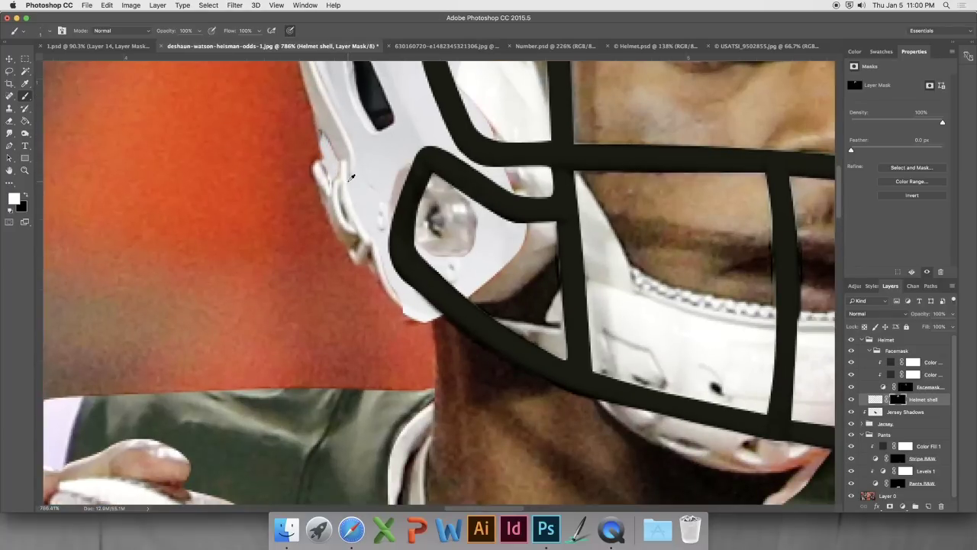
Trace the JETS lettering on the front bumper in Helmet.psd with the Pen tool and turn the path into a selection.
{"action": "scroll", "coordinate": [350, 180], "scroll_direction": "down", "scroll_amount": 10}
{"action": "scroll", "coordinate": [523, 146], "scroll_direction": "up", "scroll_amount": 2}
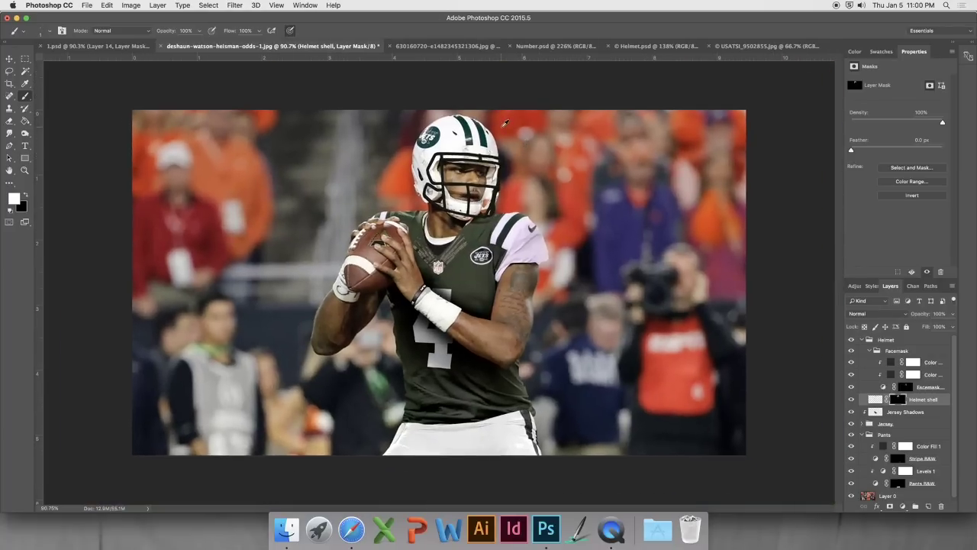
{"action": "scroll", "coordinate": [505, 123], "scroll_direction": "up", "scroll_amount": 5}
{"action": "left_click", "coordinate": [653, 45]}
{"action": "key", "text": "p"}
{"action": "scroll", "coordinate": [481, 237], "scroll_direction": "up", "scroll_amount": 3}
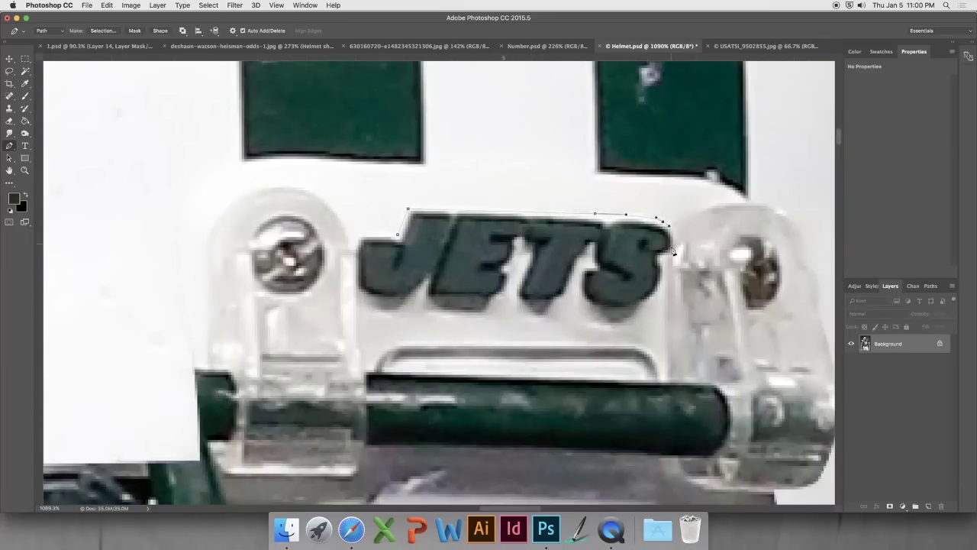
{"action": "left_click", "coordinate": [398, 235]}
{"action": "right_click", "coordinate": [404, 243]}
{"action": "left_click", "coordinate": [436, 285]}
{"action": "left_click", "coordinate": [544, 209]}
Paste the JETS lettering into the quarterback document above the collapsed Facemask group and name its layer Bumper.
{"action": "left_click", "coordinate": [287, 47]}
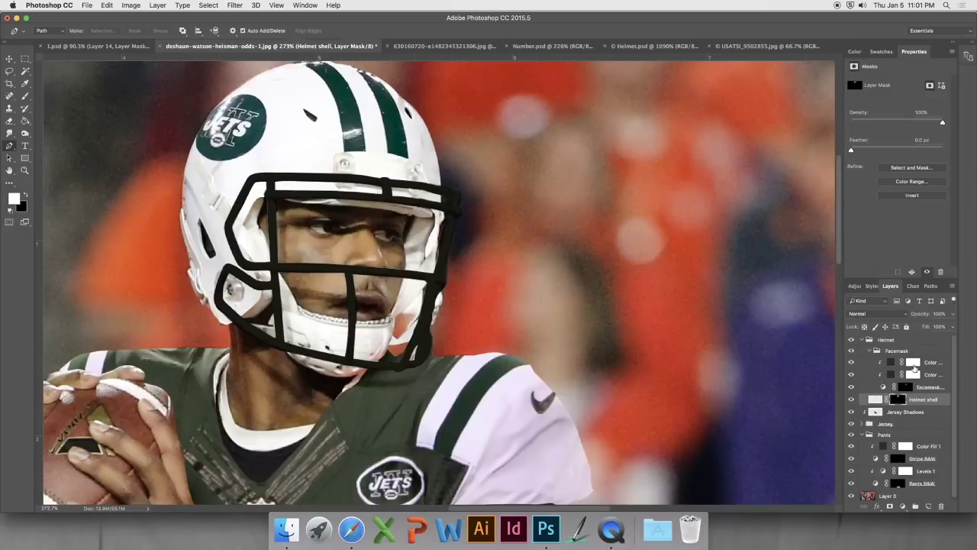
{"action": "left_click", "coordinate": [876, 352]}
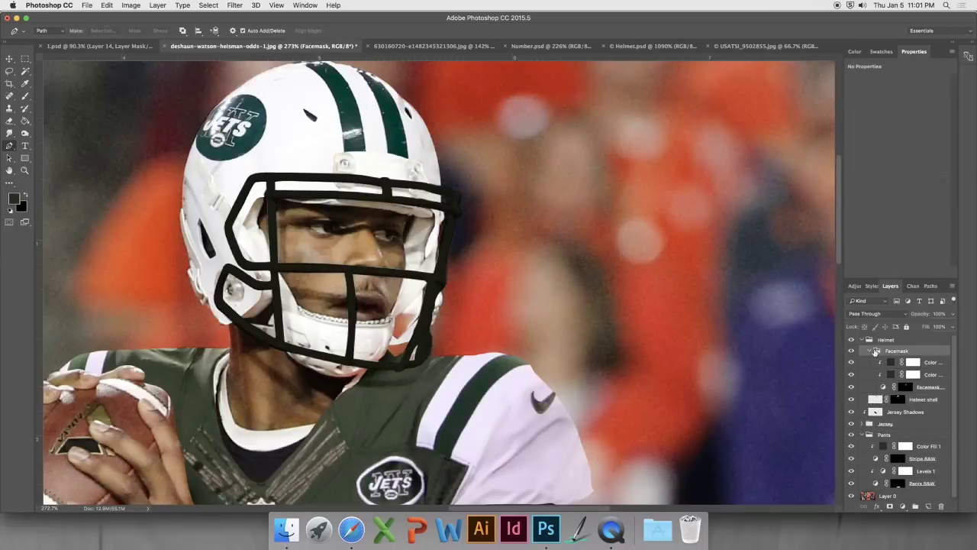
{"action": "left_click", "coordinate": [873, 351]}
{"action": "key", "text": "cmd+v"}
{"action": "type", "text": "Bumper"}
{"action": "key", "text": "Return"}
Move and transform the JETS lettering to fit the helmet's front bumper between the two screws.
{"action": "key", "text": "v"}
{"action": "left_click_drag", "start_coordinate": [461, 278], "coordinate": [579, 266]}
{"action": "key", "text": "super+t"}
{"action": "key", "text": "Return"}
{"action": "left_click", "coordinate": [579, 267], "text": "super"}
Try adding a layer mask to the Bumper layer.
{"action": "left_click", "coordinate": [898, 354]}
{"action": "left_click", "coordinate": [890, 506]}
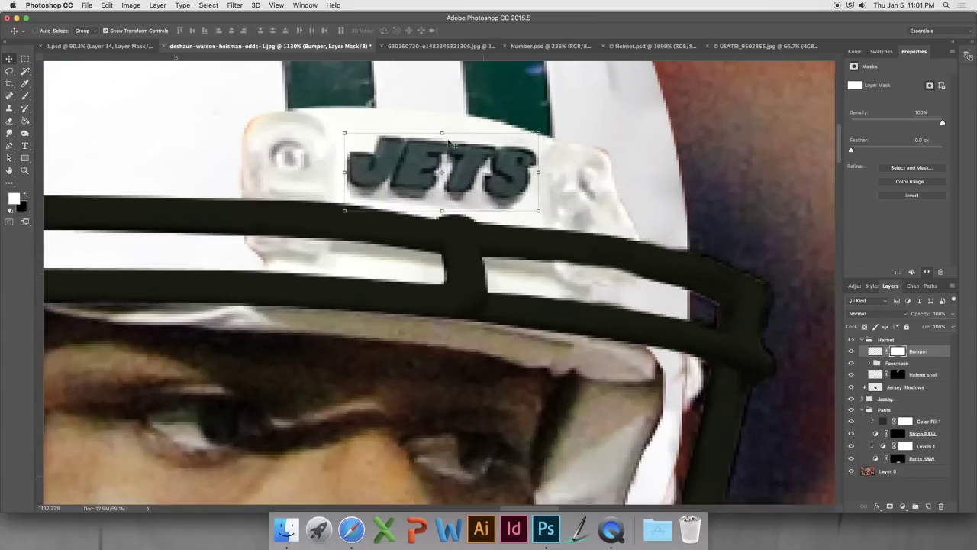
{"action": "scroll", "coordinate": [458, 141], "scroll_direction": "up", "scroll_amount": 1}
{"action": "key", "text": "super+z"}
Add a Brightness/Contrast adjustment clipped to the Bumper layer with brightness set to 27.
{"action": "left_click", "coordinate": [903, 507]}
{"action": "left_click", "coordinate": [917, 355]}
{"action": "key", "text": "super+alt+g"}
Brush white on the Helmet shell mask around the front bumper's edges to cover the orange fringe.
{"action": "left_click", "coordinate": [898, 387]}
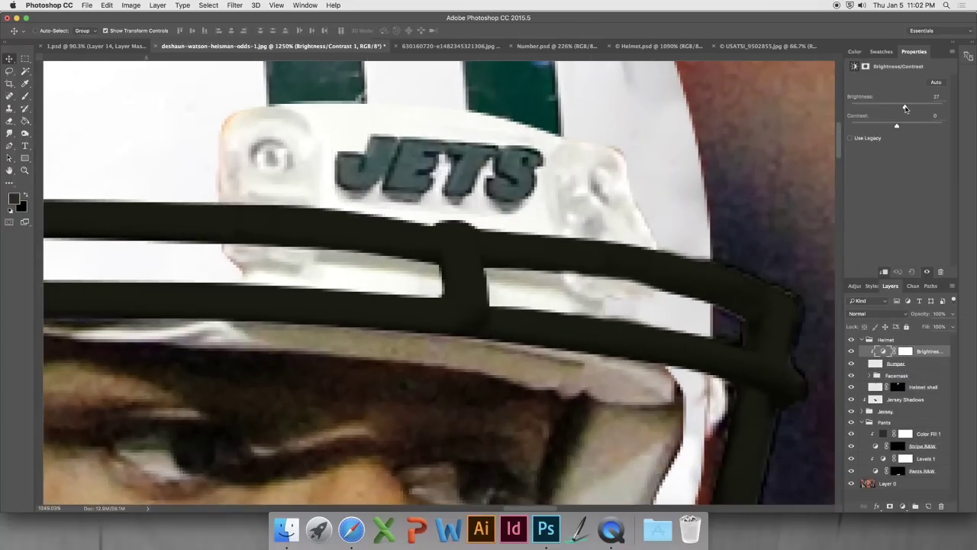
{"action": "scroll", "coordinate": [389, 316], "scroll_direction": "down", "scroll_amount": 5}
{"action": "scroll", "coordinate": [389, 315], "scroll_direction": "up", "scroll_amount": 6}
{"action": "key", "text": "b"}
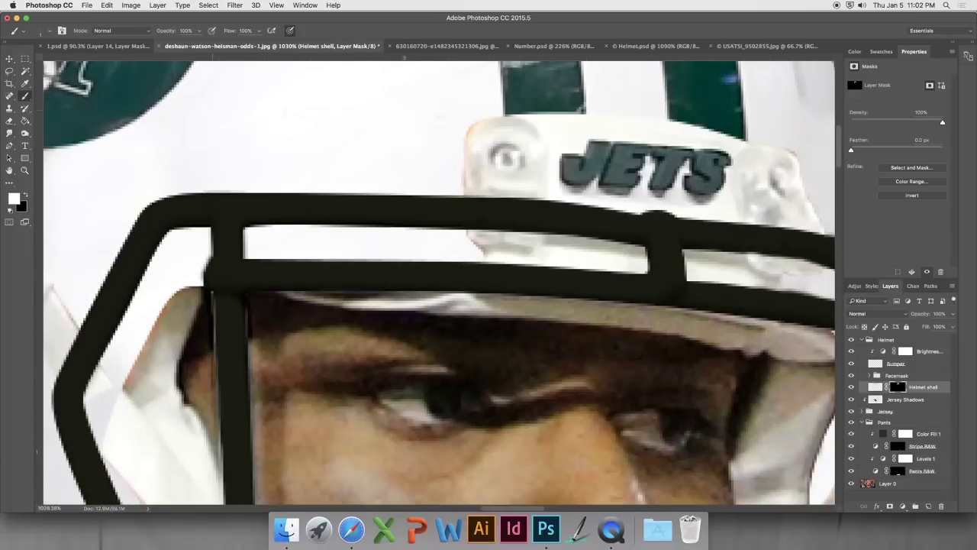
{"action": "scroll", "coordinate": [475, 132], "scroll_direction": "up", "scroll_amount": 1}
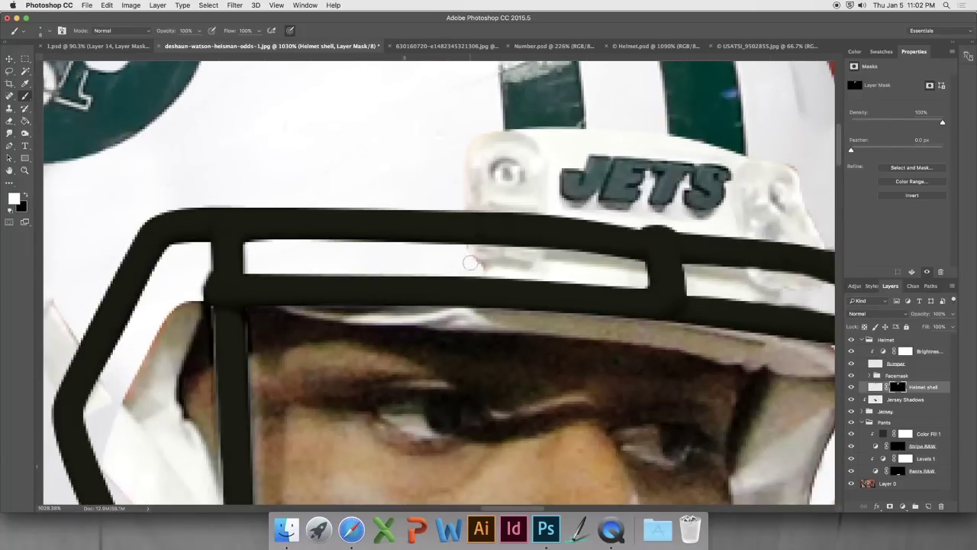
{"action": "scroll", "coordinate": [795, 163], "scroll_direction": "down", "scroll_amount": 8}
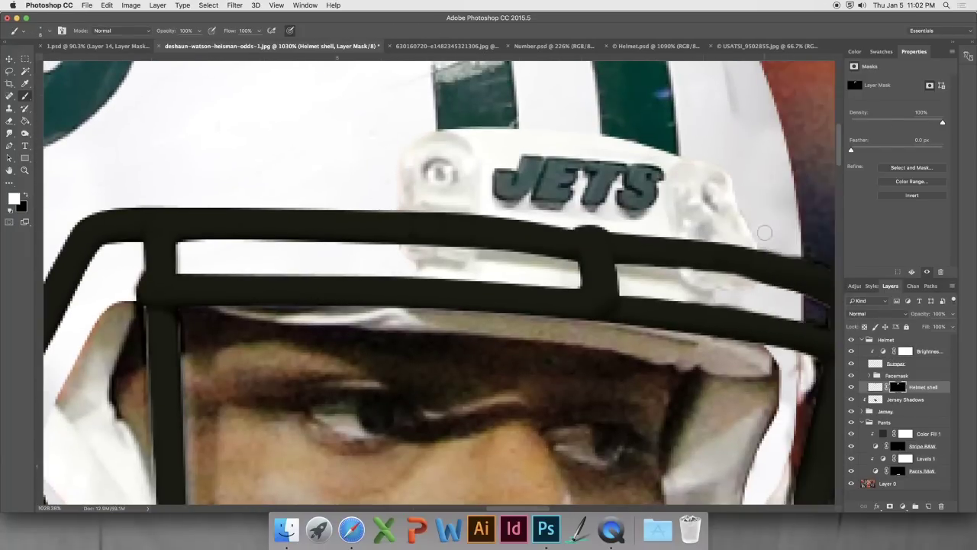
{"action": "scroll", "coordinate": [443, 247], "scroll_direction": "up", "scroll_amount": 8}
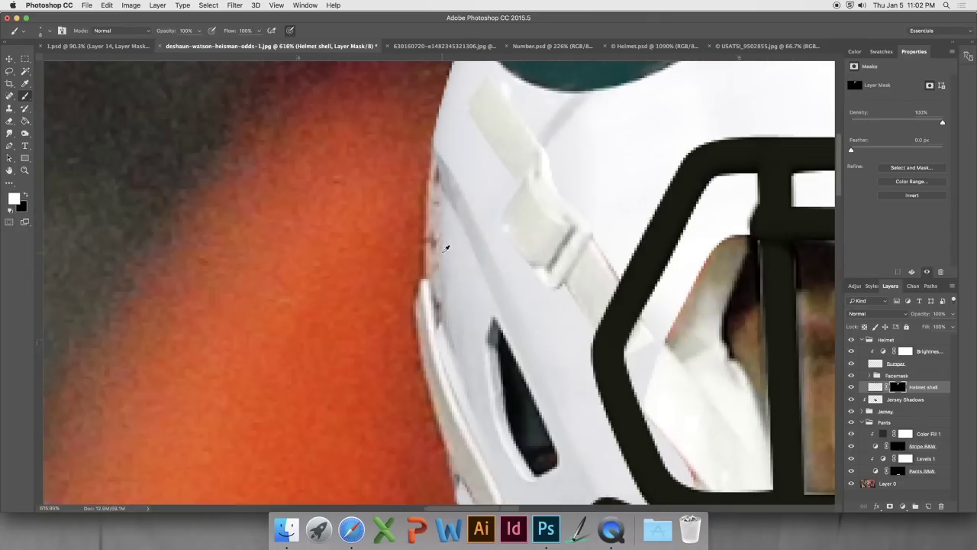
Clone white shell texture over the dark marks along the helmet's rear edge on the Helmet shell layer.
{"action": "left_click", "coordinate": [878, 388]}
{"action": "key", "text": "s"}
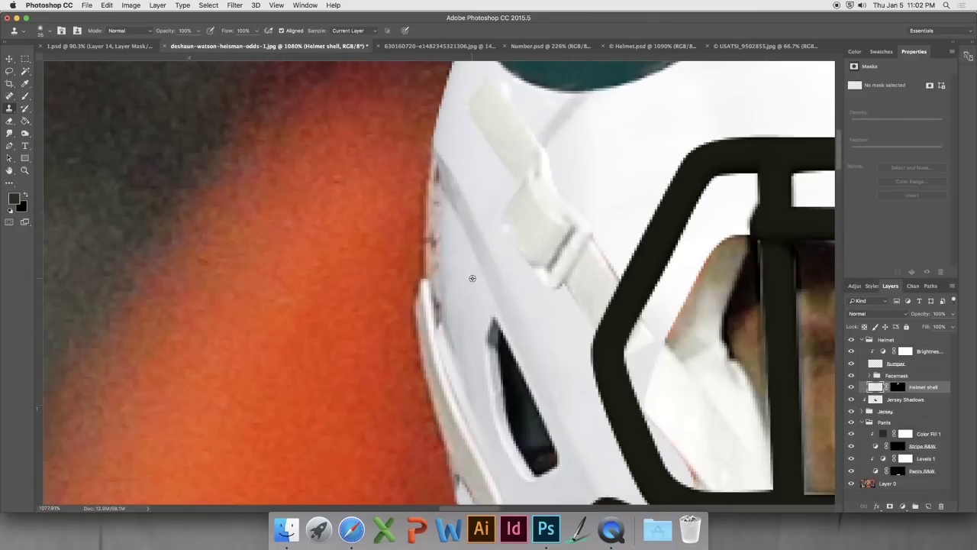
{"action": "left_click", "coordinate": [473, 278], "text": "alt"}
{"action": "left_click_drag", "start_coordinate": [436, 200], "coordinate": [438, 257]}
{"action": "key", "text": "super+z"}
{"action": "left_click", "coordinate": [462, 346], "text": "alt"}
{"action": "left_click_drag", "start_coordinate": [445, 328], "coordinate": [433, 253]}
{"action": "scroll", "coordinate": [451, 286], "scroll_direction": "down", "scroll_amount": 10}
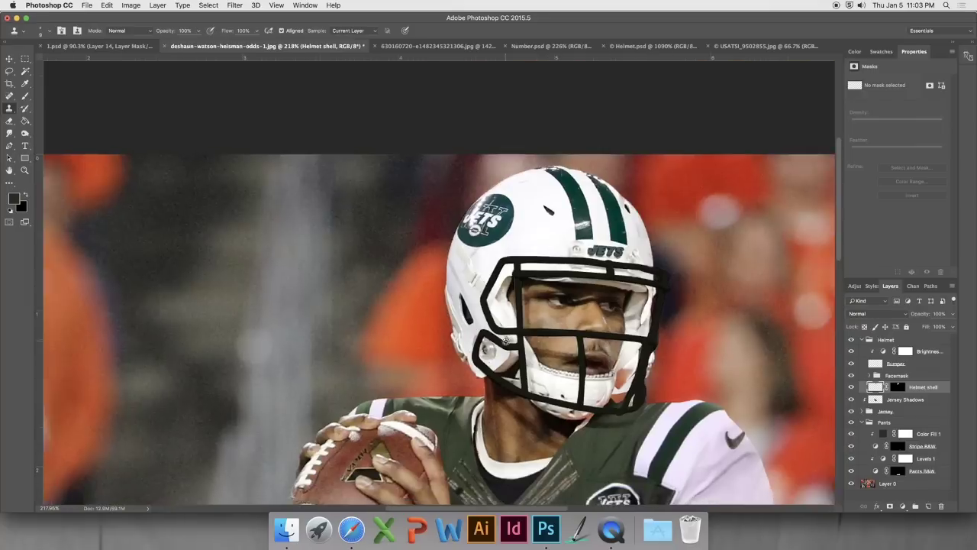
Paint white on the Helmet shell mask over the orange and red fringes between the facemask bars near the side clip.
{"action": "scroll", "coordinate": [506, 340], "scroll_direction": "up", "scroll_amount": 15}
{"action": "left_click", "coordinate": [898, 387]}
{"action": "left_click", "coordinate": [24, 95]}
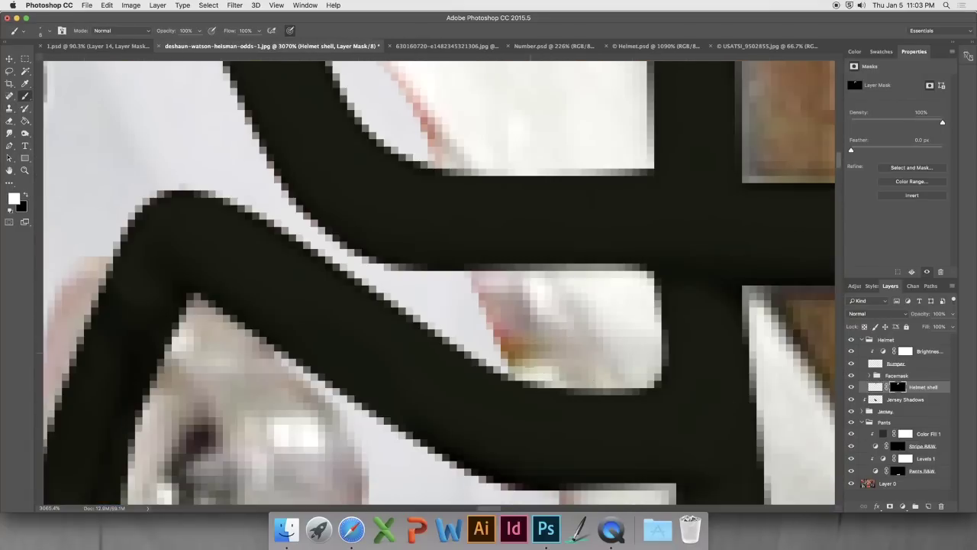
{"action": "left_click_drag", "start_coordinate": [539, 355], "coordinate": [503, 338]}
{"action": "left_click_drag", "start_coordinate": [423, 120], "coordinate": [430, 138]}
{"action": "scroll", "coordinate": [432, 141], "scroll_direction": "down", "scroll_amount": 8}
{"action": "scroll", "coordinate": [443, 182], "scroll_direction": "up", "scroll_amount": 2}
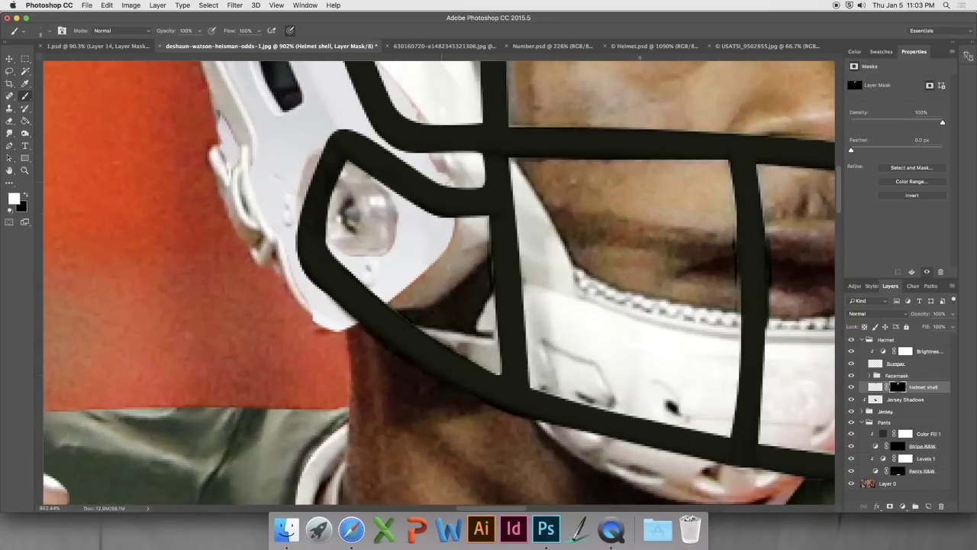
{"action": "scroll", "coordinate": [437, 330], "scroll_direction": "down", "scroll_amount": 12}
Trace the outline of the sleeve's 4 in USATSI_9502855.jpg with the Pen tool and convert it to a selection.
{"action": "left_click", "coordinate": [766, 46]}
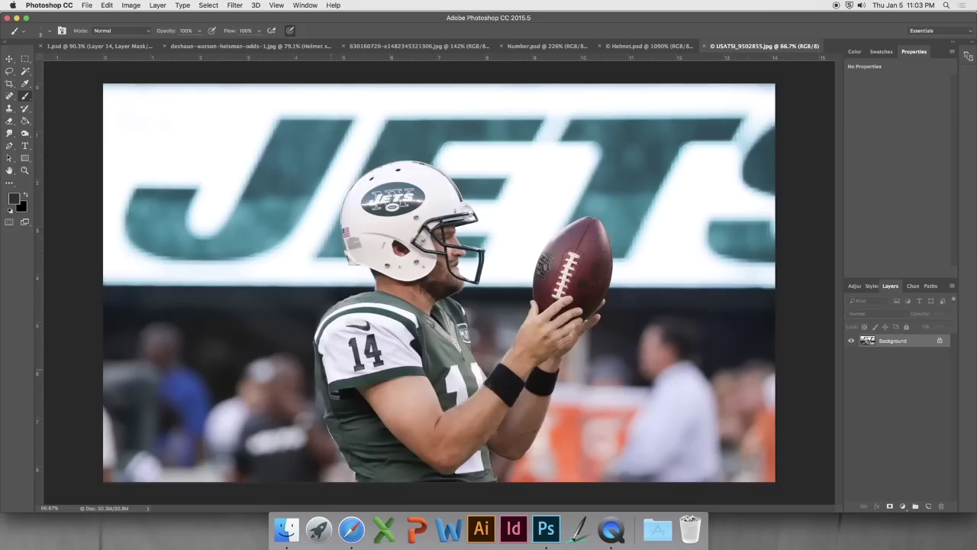
{"action": "scroll", "coordinate": [372, 355], "scroll_direction": "up", "scroll_amount": 9}
{"action": "key", "text": "p"}
{"action": "left_click", "coordinate": [306, 326]}
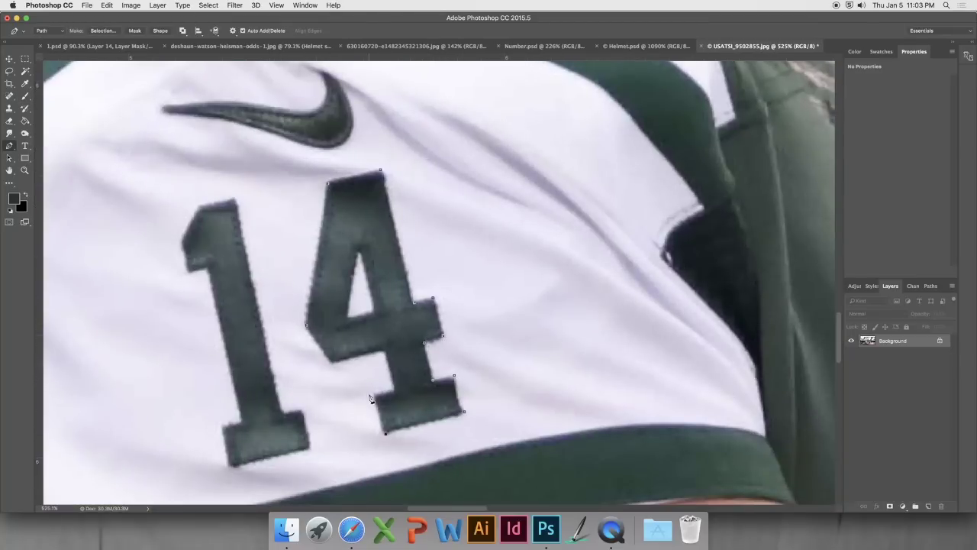
{"action": "left_click", "coordinate": [307, 326]}
{"action": "right_click", "coordinate": [336, 324]}
{"action": "left_click", "coordinate": [371, 368]}
{"action": "key", "text": "Return"}
Subtract the 4's traced inner triangle from the selection with a feather radius of 0.
{"action": "right_click", "coordinate": [357, 273]}
{"action": "left_click", "coordinate": [391, 309]}
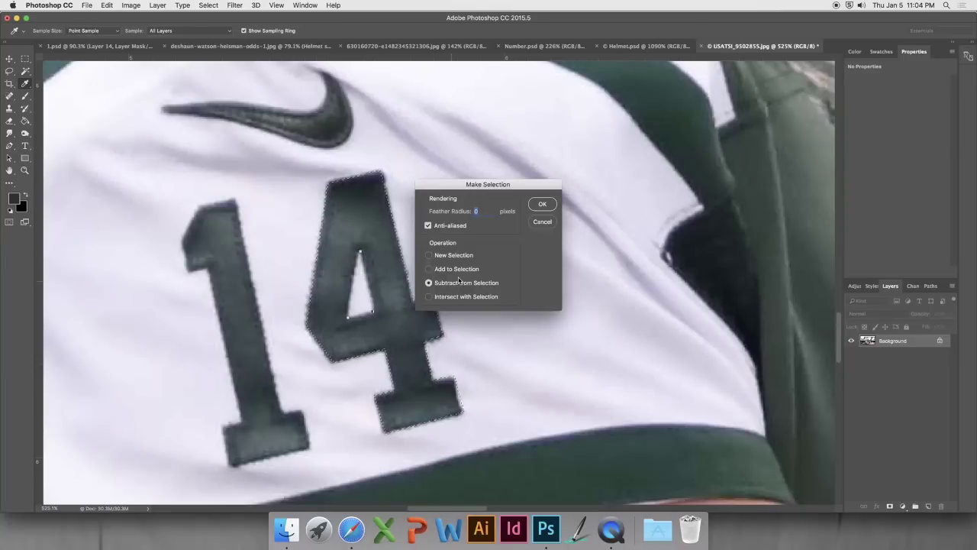
{"action": "key", "text": "Return"}
{"action": "scroll", "coordinate": [358, 297], "scroll_direction": "down", "scroll_amount": 2}
Paste the 4 into the quarterback document with colour conversion and move it toward the white sleeve.
{"action": "left_click", "coordinate": [282, 47]}
{"action": "key", "text": "super+v"}
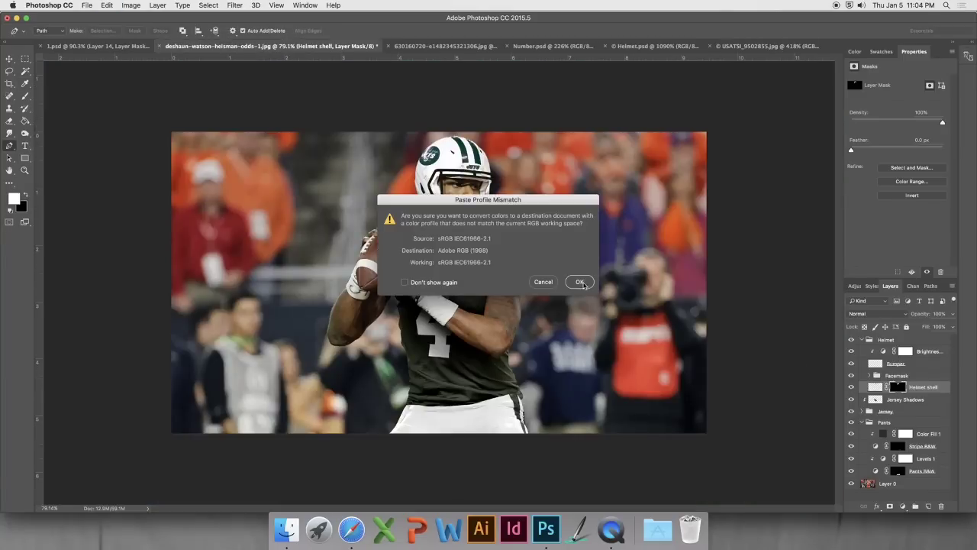
{"action": "left_click", "coordinate": [580, 281]}
{"action": "scroll", "coordinate": [463, 285], "scroll_direction": "up", "scroll_amount": 10}
{"action": "key", "text": "v"}
{"action": "left_click_drag", "start_coordinate": [354, 264], "coordinate": [769, 167]}
Move the pasted layer into the Jersey group above Number and rename it Sleeve Number.
{"action": "scroll", "coordinate": [768, 167], "scroll_direction": "right", "scroll_amount": 1}
{"action": "left_click_drag", "start_coordinate": [888, 388], "coordinate": [887, 423]}
{"action": "type", "text": "r"}
{"action": "key", "text": "Return"}
{"action": "scroll", "coordinate": [711, 265], "scroll_direction": "right", "scroll_amount": 4}
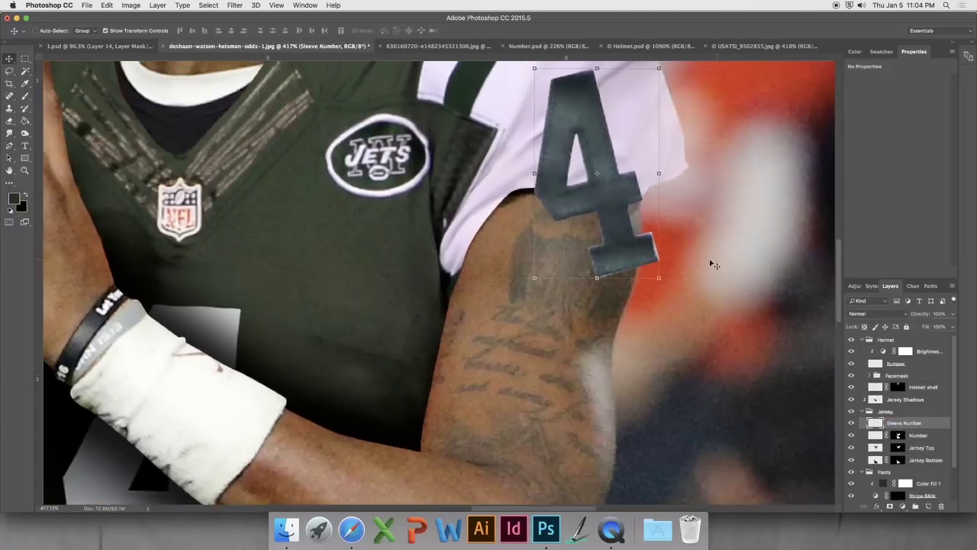
Scale the sleeve number down to fit on the white sleeve below the Nike swoosh.
{"action": "left_click_drag", "start_coordinate": [608, 232], "coordinate": [656, 229]}
{"action": "key", "text": "super+t"}
{"action": "left_click_drag", "start_coordinate": [717, 346], "coordinate": [655, 242]}
Distort the sleeve number's corners to match the sleeve's perspective and shift it closer to the sleeve's outer edge.
{"action": "right_click", "coordinate": [622, 159]}
{"action": "left_click", "coordinate": [631, 204]}
{"action": "left_click_drag", "start_coordinate": [592, 241], "coordinate": [615, 249]}
{"action": "left_click_drag", "start_coordinate": [592, 137], "coordinate": [597, 151]}
{"action": "left_click_drag", "start_coordinate": [654, 136], "coordinate": [644, 146]}
{"action": "left_click_drag", "start_coordinate": [654, 241], "coordinate": [656, 230]}
{"action": "left_click_drag", "start_coordinate": [597, 151], "coordinate": [591, 147]}
{"action": "left_click_drag", "start_coordinate": [615, 249], "coordinate": [617, 260]}
{"action": "key", "text": "Return"}
{"action": "left_click_drag", "start_coordinate": [634, 211], "coordinate": [654, 192]}
Warp the sleeve number so it bends with the curve of the sleeve's outer edge.
{"action": "key", "text": "ctrl+t"}
{"action": "right_click", "coordinate": [620, 173]}
{"action": "left_click", "coordinate": [637, 231]}
{"action": "key", "text": "super+z"}
{"action": "left_click_drag", "start_coordinate": [670, 242], "coordinate": [617, 232]}
{"action": "left_click_drag", "start_coordinate": [640, 234], "coordinate": [633, 230]}
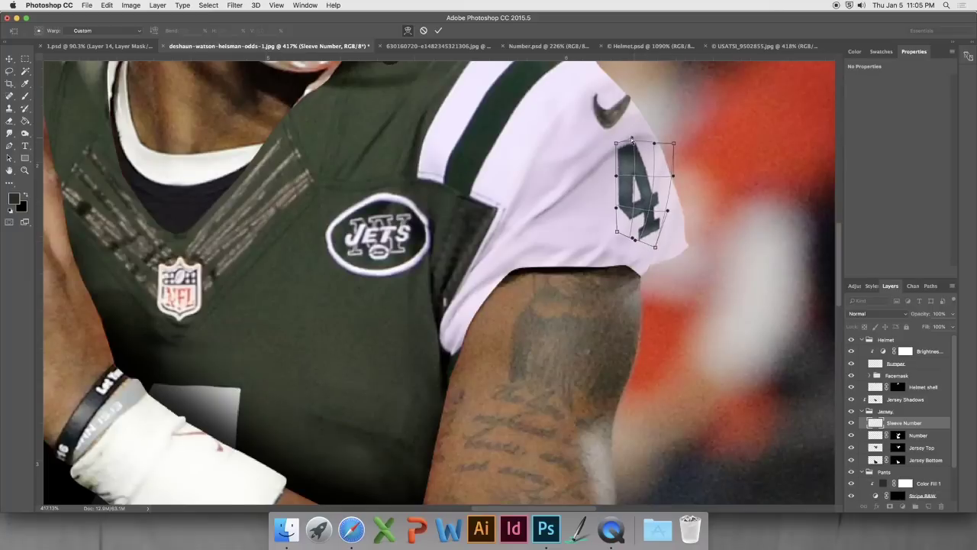
{"action": "key", "text": "Return"}
Add a Brightness/Contrast adjustment clipped to the Sleeve Number layer and adjust the number's tone.
{"action": "left_click", "coordinate": [902, 506]}
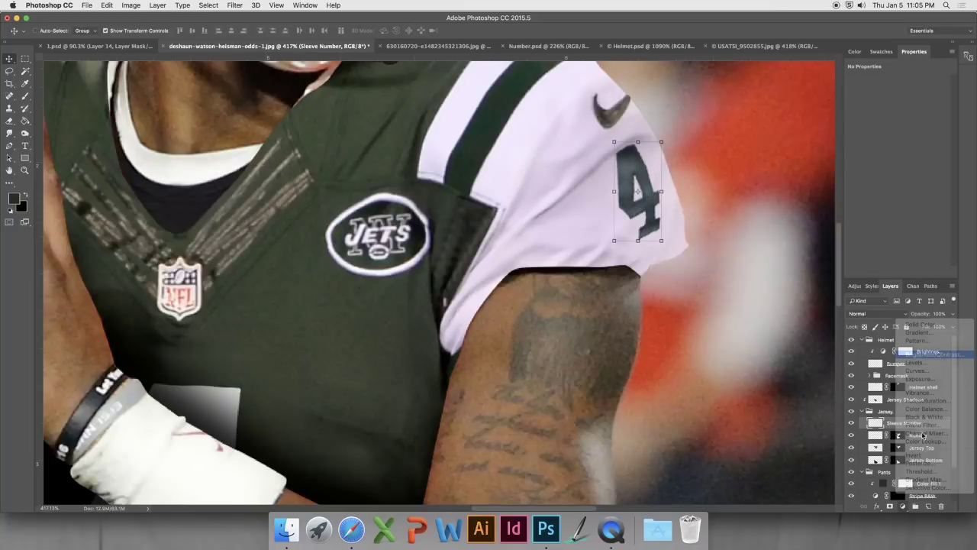
{"action": "left_click", "coordinate": [933, 355]}
{"action": "left_click", "coordinate": [881, 427], "text": "alt"}
{"action": "left_click_drag", "start_coordinate": [896, 106], "coordinate": [905, 127]}
{"action": "scroll", "coordinate": [692, 142], "scroll_direction": "down", "scroll_amount": 6}
Brush a soft black shadow along the white sleeve's lower hem on the Jersey Shadows layer.
{"action": "key", "text": "alt+bracketright"}
{"action": "key", "text": "alt+bracketright"}
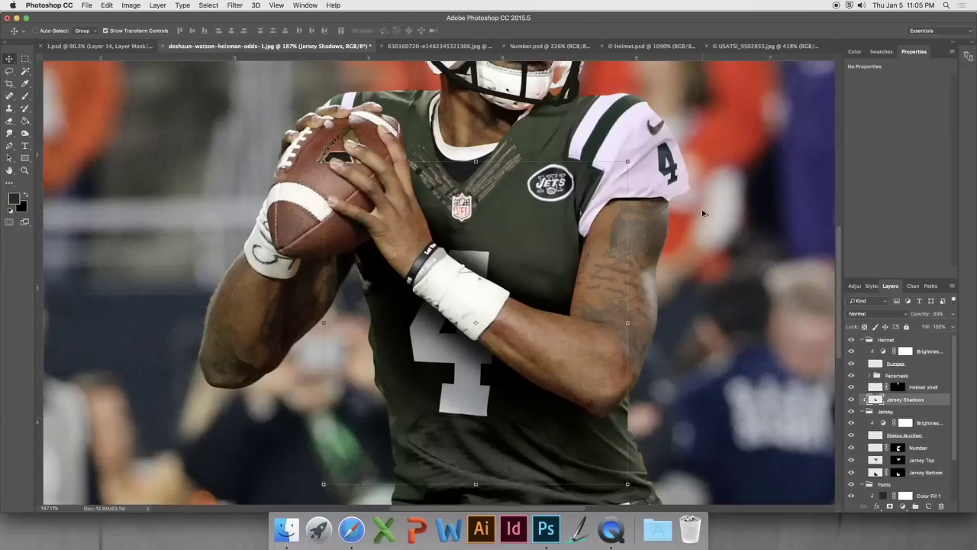
{"action": "scroll", "coordinate": [702, 213], "scroll_direction": "up", "scroll_amount": 4}
{"action": "key", "text": "b"}
{"action": "mouse_move", "coordinate": [636, 219]}
{"action": "left_mouse_down"}
{"action": "mouse_move", "coordinate": [580, 191]}
{"action": "mouse_move", "coordinate": [519, 189]}
{"action": "left_mouse_up"}
{"action": "key", "text": "alt+super+z"}
{"action": "key", "text": "alt+super+z"}
{"action": "key", "text": "alt+super+z"}
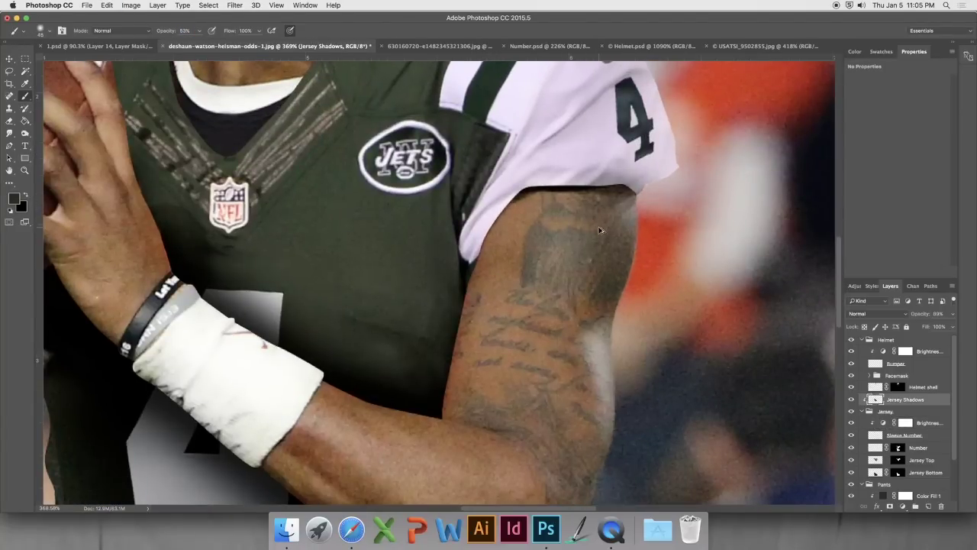
{"action": "key", "text": "x"}
{"action": "mouse_move", "coordinate": [620, 183]}
{"action": "left_mouse_down"}
{"action": "mouse_move", "coordinate": [573, 182]}
{"action": "mouse_move", "coordinate": [504, 200]}
{"action": "mouse_move", "coordinate": [580, 190]}
{"action": "mouse_move", "coordinate": [533, 235]}
{"action": "mouse_move", "coordinate": [542, 197]}
{"action": "left_mouse_up"}
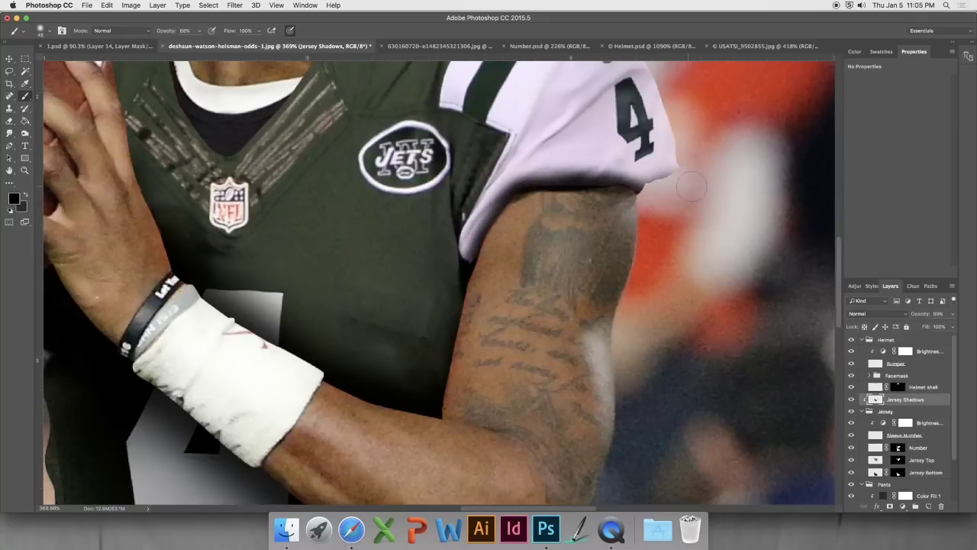
{"action": "scroll", "coordinate": [672, 177], "scroll_direction": "down", "scroll_amount": 3}
Set up a 500 px Eraser at 8% opacity for softening the sleeve shadow on the Jersey Shadows layer.
{"action": "key", "text": "e"}
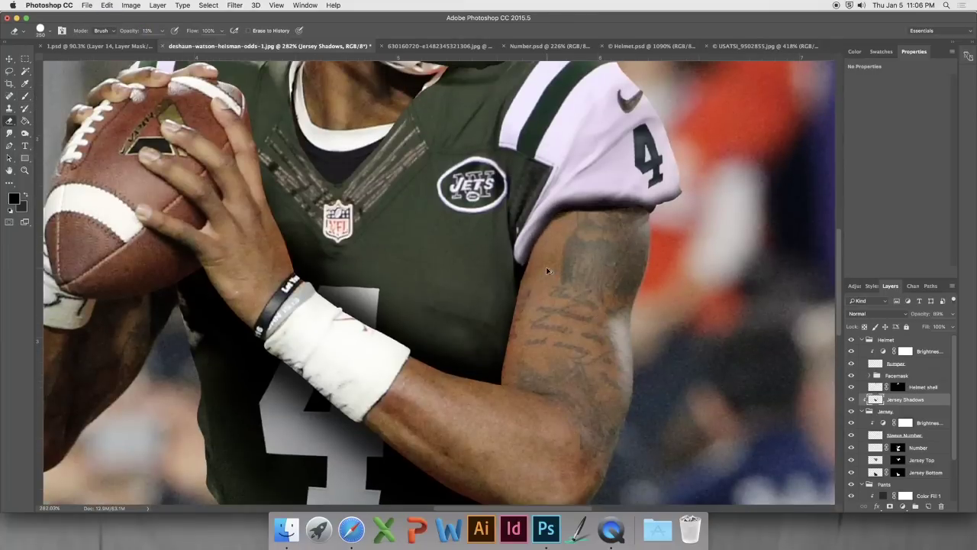
{"action": "left_click", "coordinate": [43, 30]}
{"action": "double_click", "coordinate": [35, 106]}
{"action": "type", "text": "6"}
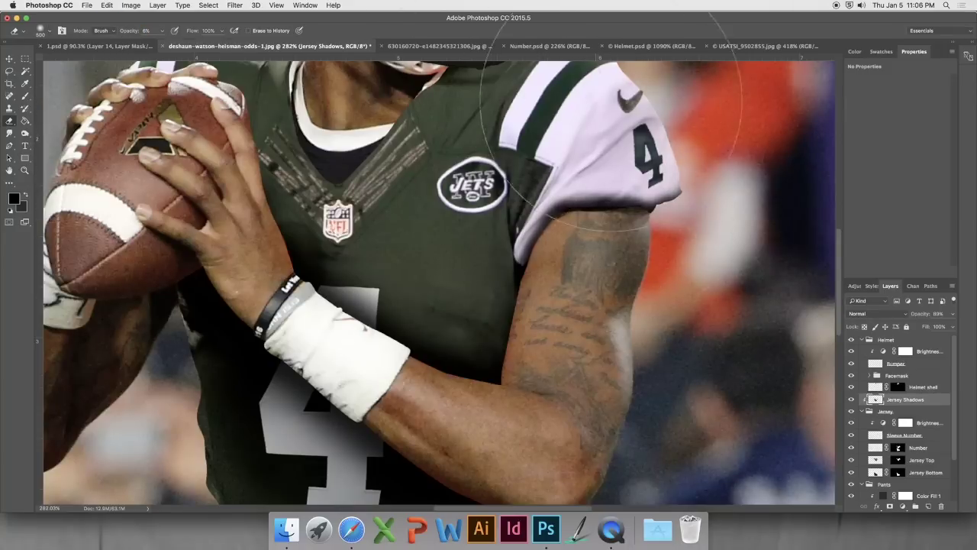
{"action": "scroll", "coordinate": [611, 100], "scroll_direction": "down", "scroll_amount": 10}
{"action": "scroll", "coordinate": [481, 394], "scroll_direction": "up", "scroll_amount": 1}
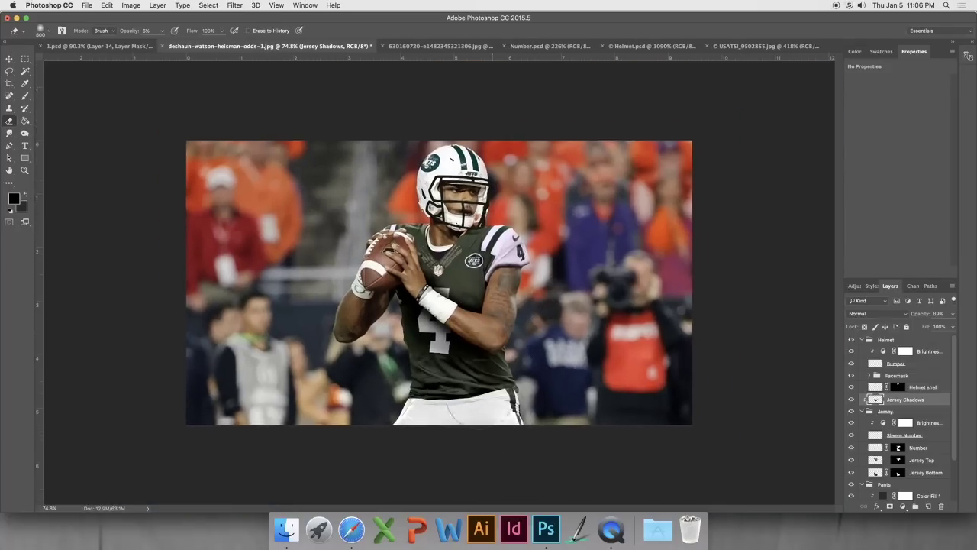
Trace the outline of the NFL football in the Jets reference photo with the Pen tool, leaving out the hands.
{"action": "scroll", "coordinate": [422, 237], "scroll_direction": "up", "scroll_amount": 4}
{"action": "scroll", "coordinate": [265, 263], "scroll_direction": "up", "scroll_amount": 1}
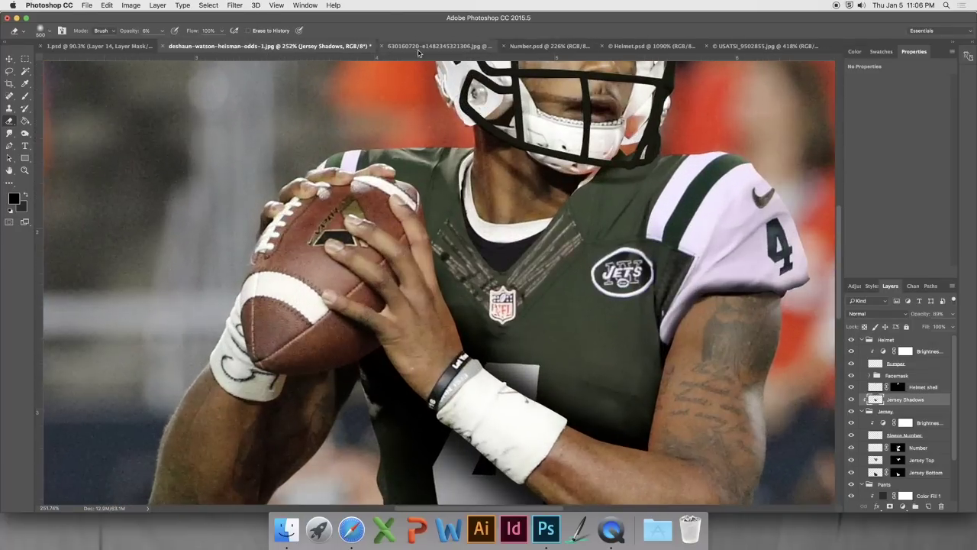
{"action": "left_click", "coordinate": [415, 47]}
{"action": "scroll", "coordinate": [184, 374], "scroll_direction": "up", "scroll_amount": 3}
{"action": "left_click", "coordinate": [9, 145]}
{"action": "scroll", "coordinate": [208, 258], "scroll_direction": "up", "scroll_amount": 1}
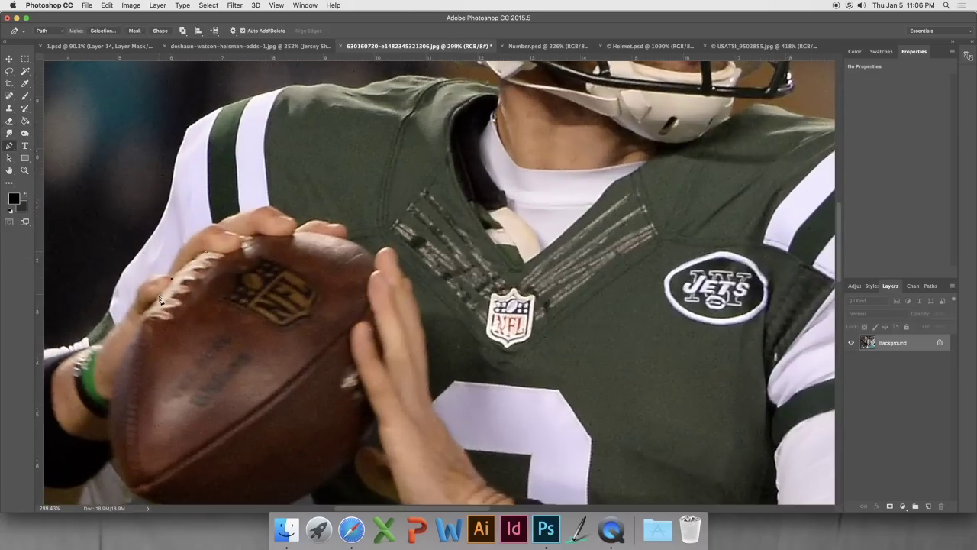
{"action": "scroll", "coordinate": [131, 343], "scroll_direction": "down", "scroll_amount": 3}
{"action": "left_click_drag", "start_coordinate": [115, 388], "coordinate": [121, 440]}
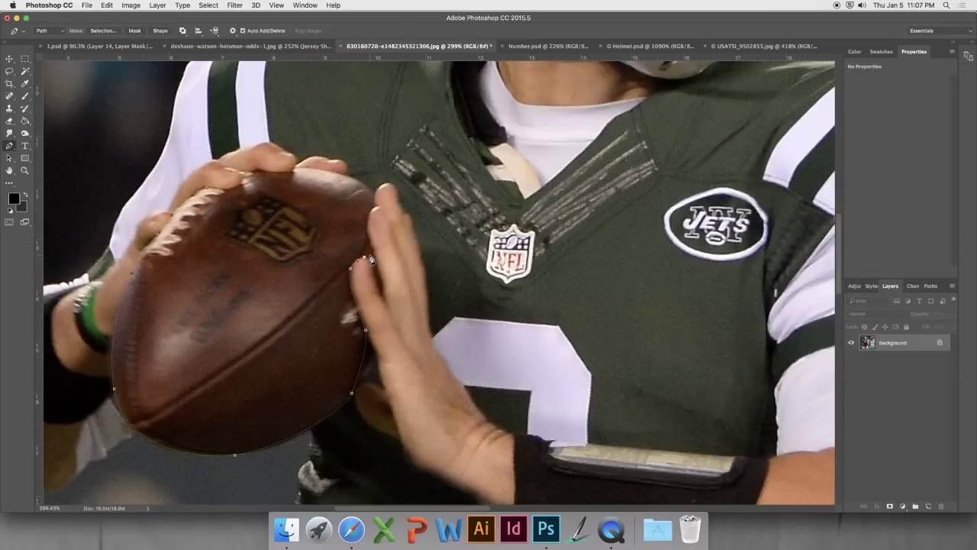
{"action": "scroll", "coordinate": [353, 264], "scroll_direction": "up", "scroll_amount": 2}
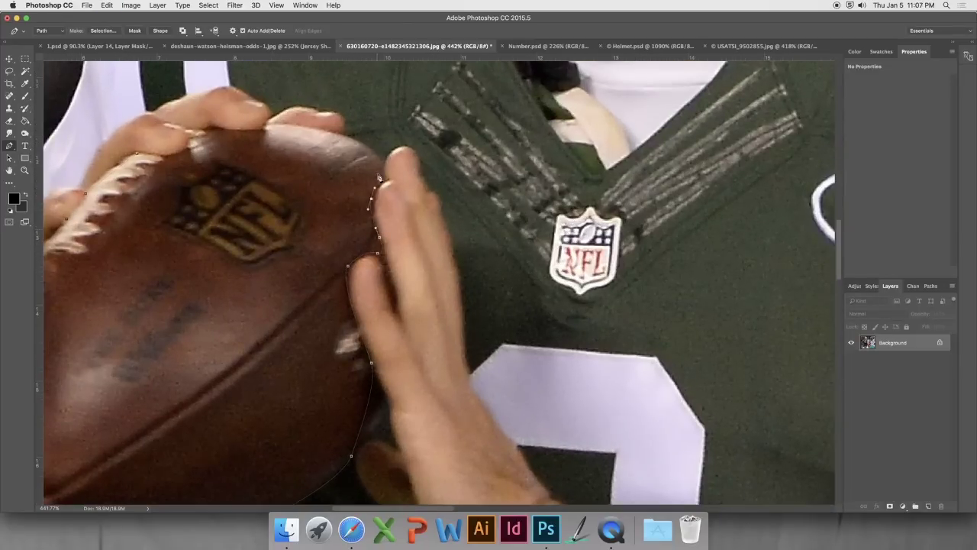
{"action": "left_click", "coordinate": [139, 154]}
Turn the football path into a selection and copy the ball into the Clemson quarterback document, placed over his football.
{"action": "right_click", "coordinate": [174, 183]}
{"action": "left_click", "coordinate": [203, 225]}
{"action": "key", "text": "Return"}
{"action": "scroll", "coordinate": [203, 226], "scroll_direction": "down", "scroll_amount": 10}
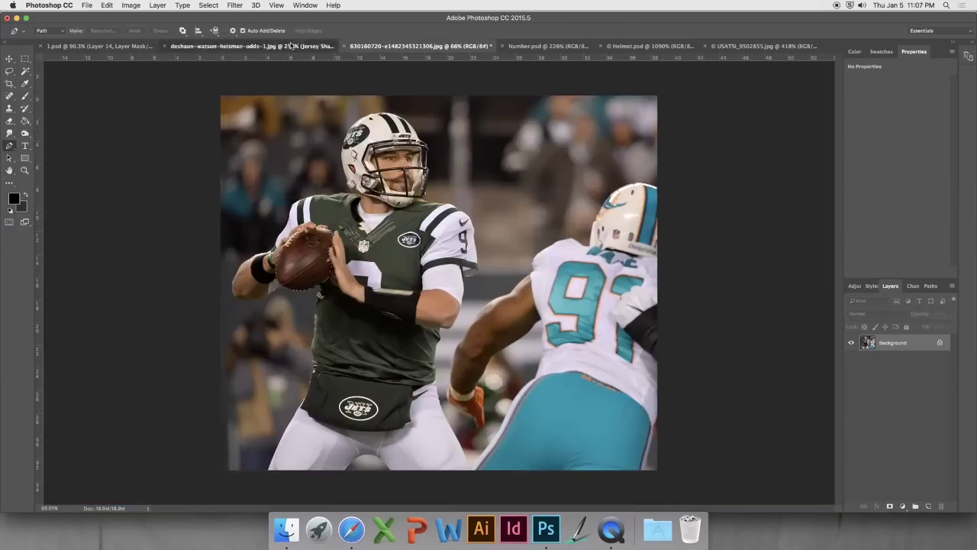
{"action": "left_click", "coordinate": [291, 46]}
{"action": "key", "text": "super+v"}
{"action": "key", "text": "v"}
{"action": "left_click_drag", "start_coordinate": [592, 317], "coordinate": [499, 303]}
Scale, rotate and distort the pasted football to match the size and angle of the ball in the quarterback's hands.
{"action": "key", "text": "super+t"}
{"action": "left_click_drag", "start_coordinate": [454, 147], "coordinate": [417, 188]}
{"action": "left_click_drag", "start_coordinate": [384, 210], "coordinate": [413, 170]}
{"action": "right_click", "coordinate": [303, 316]}
{"action": "left_click", "coordinate": [305, 367]}
{"action": "right_click", "coordinate": [311, 302]}
{"action": "left_click", "coordinate": [319, 345]}
{"action": "left_click_drag", "start_coordinate": [253, 347], "coordinate": [244, 371]}
{"action": "left_click_drag", "start_coordinate": [414, 347], "coordinate": [417, 371]}
{"action": "left_click_drag", "start_coordinate": [244, 372], "coordinate": [235, 384]}
Warp the pasted football so its edges follow the shape of the original ball.
{"action": "right_click", "coordinate": [306, 226]}
{"action": "left_click", "coordinate": [321, 287]}
{"action": "left_click_drag", "start_coordinate": [245, 236], "coordinate": [240, 237]}
{"action": "left_click_drag", "start_coordinate": [412, 188], "coordinate": [416, 211]}
{"action": "scroll", "coordinate": [417, 206], "scroll_direction": "down", "scroll_amount": 5}
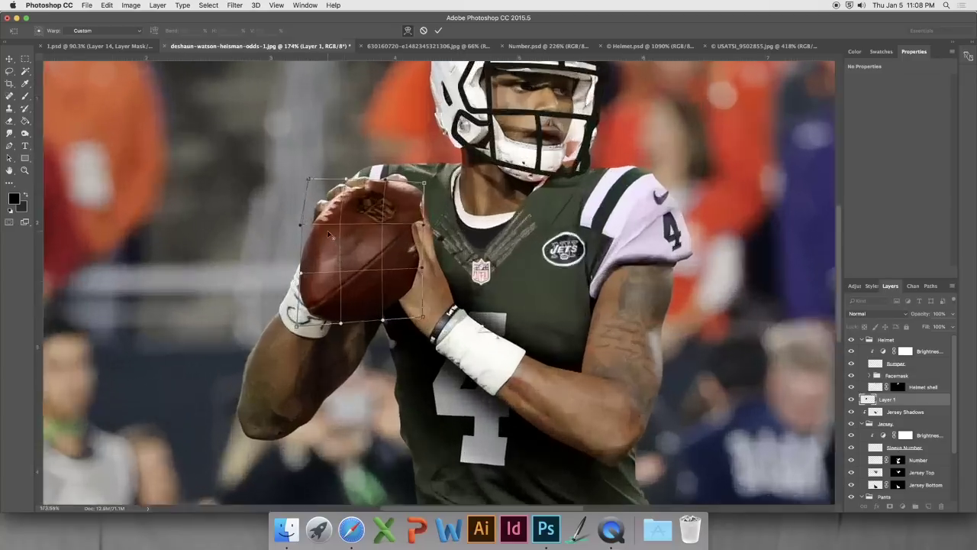
{"action": "scroll", "coordinate": [328, 234], "scroll_direction": "up", "scroll_amount": 5}
{"action": "key", "text": "Return"}
Move the pasted ball layer to the top of the stack as Football and collapse the Helmet, Jersey and Pants groups.
{"action": "left_click_drag", "start_coordinate": [906, 400], "coordinate": [903, 337]}
{"action": "left_click", "coordinate": [861, 352]}
{"action": "left_click", "coordinate": [862, 375]}
{"action": "left_click", "coordinate": [861, 387]}
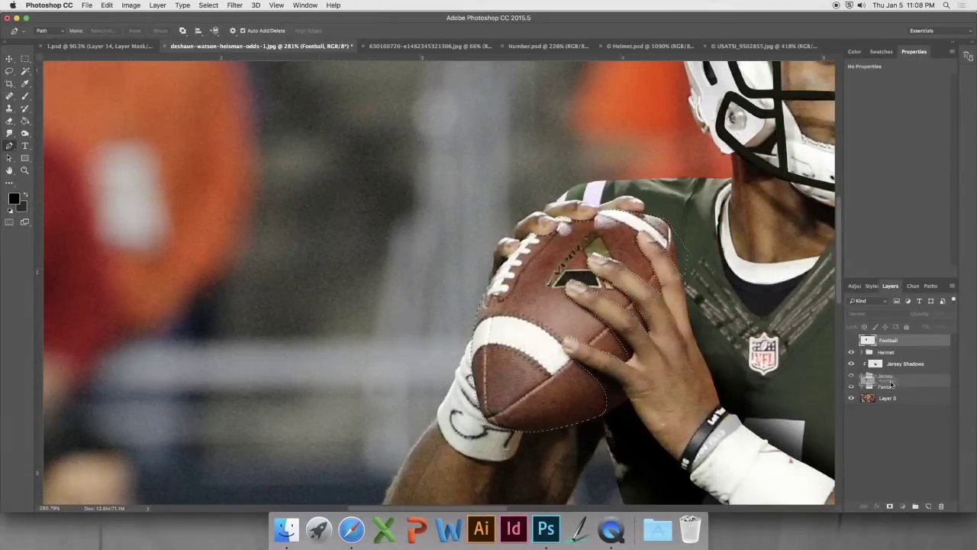
Place the Football layer beneath the Jersey group and mask it with the selection of the original ball.
{"action": "left_click", "coordinate": [861, 375], "text": "ctrl"}
{"action": "left_click", "coordinate": [890, 506]}
Unlink the Football layer from its mask and transform the ball image to fit the masked outline.
{"action": "scroll", "coordinate": [549, 405], "scroll_direction": "up", "scroll_amount": 1}
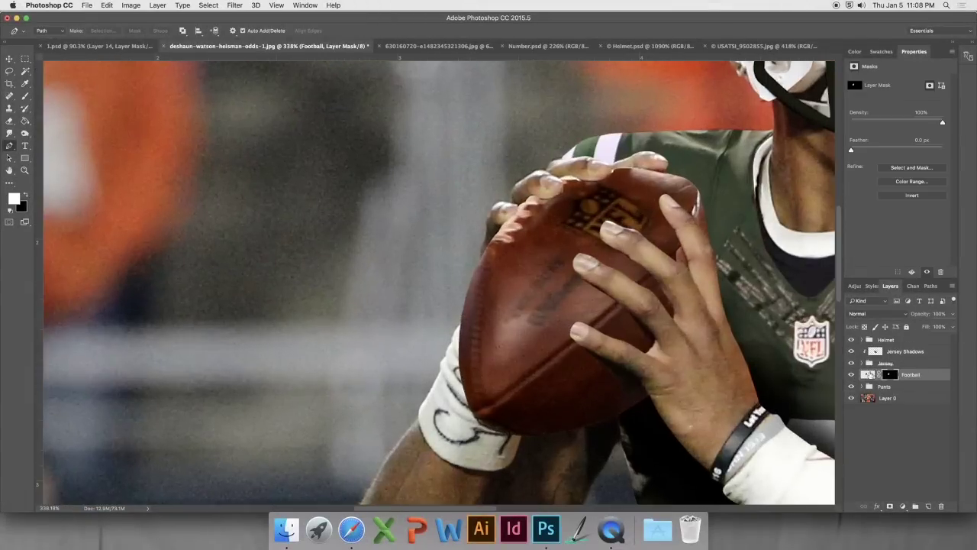
{"action": "key", "text": "ctrl+t"}
{"action": "right_click", "coordinate": [517, 394]}
{"action": "left_click", "coordinate": [533, 435]}
{"action": "key", "text": "Return"}
Paint white on the Football layer mask with a small brush to reveal the new ball in the gaps between the fingers.
{"action": "left_click", "coordinate": [10, 121]}
{"action": "left_click", "coordinate": [10, 109]}
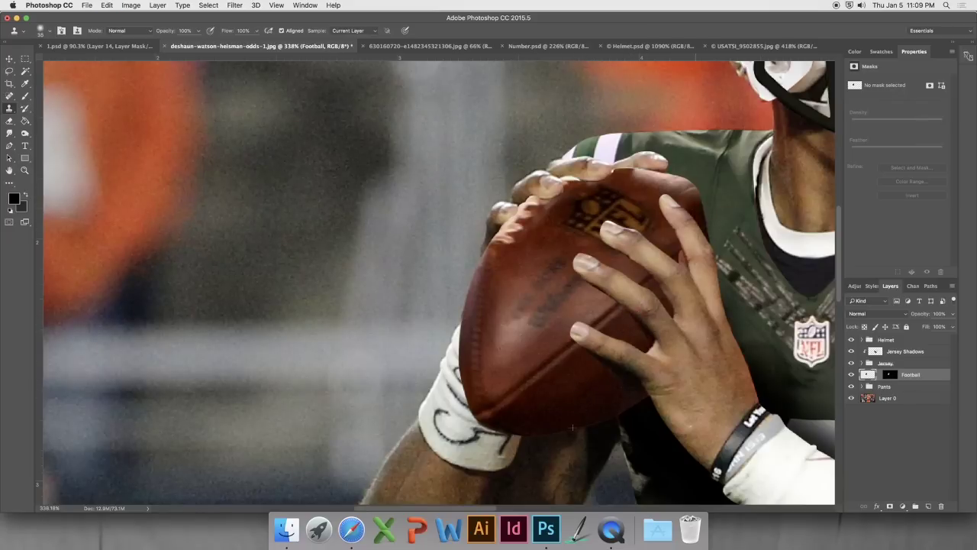
{"action": "scroll", "coordinate": [666, 353], "scroll_direction": "up", "scroll_amount": 8}
{"action": "scroll", "coordinate": [476, 345], "scroll_direction": "down", "scroll_amount": 3}
{"action": "key", "text": "alt+bracketright"}
{"action": "key", "text": "b"}
{"action": "left_click", "coordinate": [888, 376]}
{"action": "key", "text": "bracketleft"}
{"action": "key", "text": "bracketleft"}
{"action": "key", "text": "bracketleft"}
{"action": "key", "text": "bracketleft"}
{"action": "left_click_drag", "start_coordinate": [478, 326], "coordinate": [489, 355]}
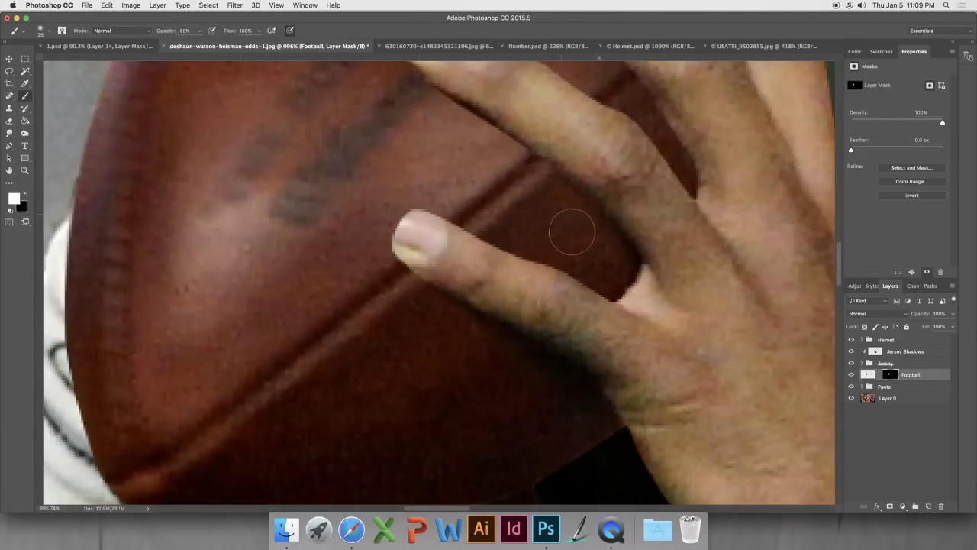
{"action": "scroll", "coordinate": [634, 184], "scroll_direction": "down", "scroll_amount": 5}
{"action": "scroll", "coordinate": [638, 144], "scroll_direction": "up", "scroll_amount": 6}
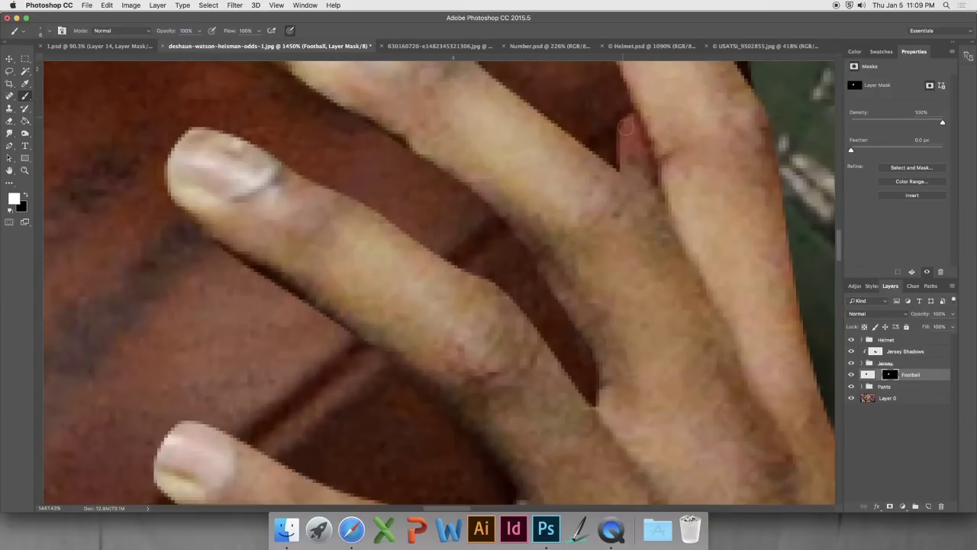
Clone leather texture onto the Football layer in the gap between the two upper fingers.
{"action": "left_click", "coordinate": [868, 374]}
{"action": "key", "text": "s"}
{"action": "left_click", "coordinate": [325, 418], "text": "alt"}
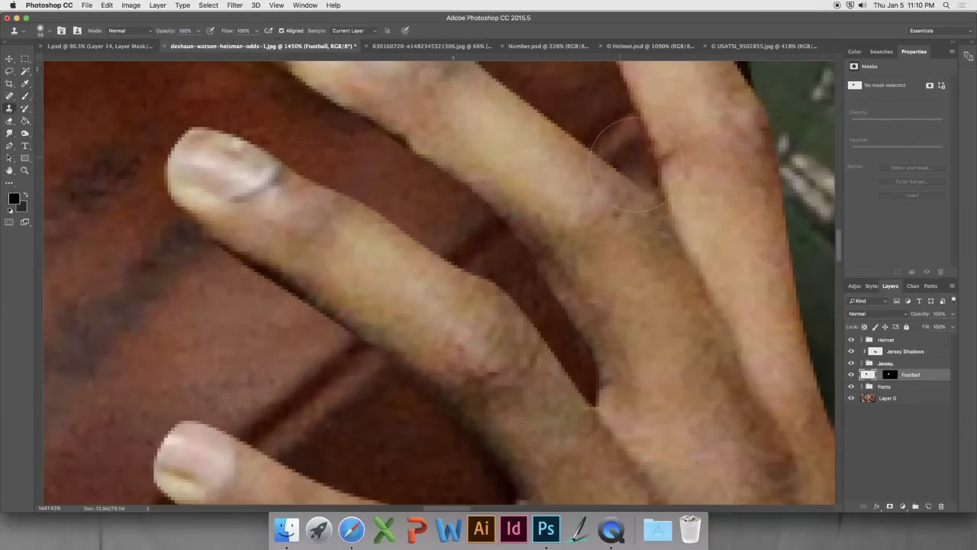
{"action": "left_click_drag", "start_coordinate": [622, 154], "coordinate": [618, 140]}
{"action": "scroll", "coordinate": [625, 175], "scroll_direction": "down", "scroll_amount": 5}
{"action": "scroll", "coordinate": [625, 175], "scroll_direction": "down", "scroll_amount": 10}
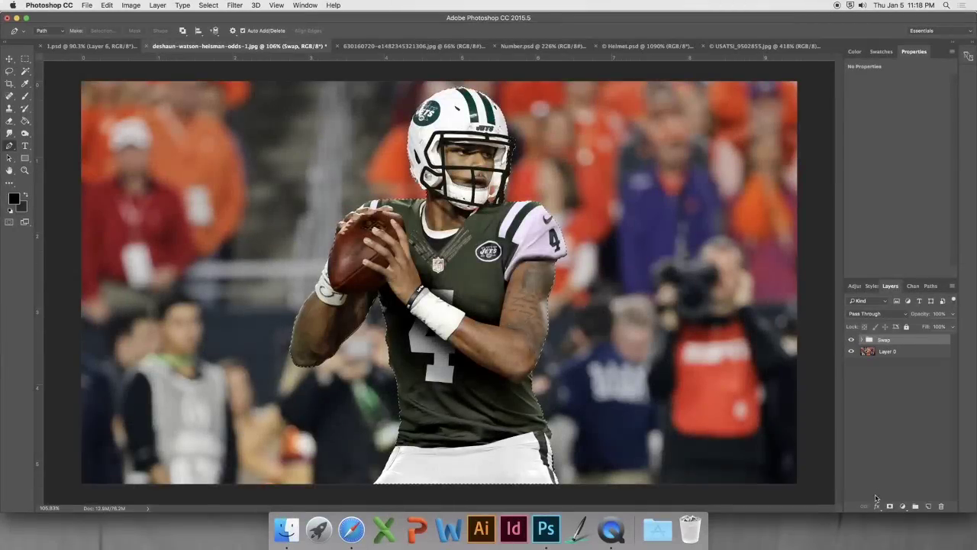
Mask the Swap group with the player selection, and duplicate Layer 0 with a copy of the same mask.
{"action": "left_click", "coordinate": [889, 506]}
{"action": "left_click_drag", "start_coordinate": [909, 355], "coordinate": [929, 506]}
{"action": "left_click", "coordinate": [867, 365]}
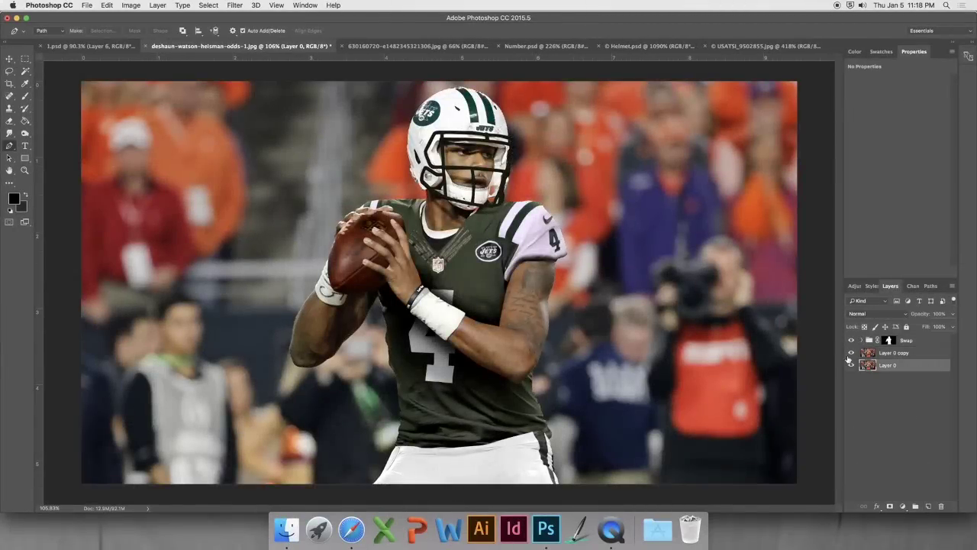
{"action": "left_click_drag", "start_coordinate": [888, 341], "coordinate": [887, 359]}
{"action": "left_click", "coordinate": [890, 353]}
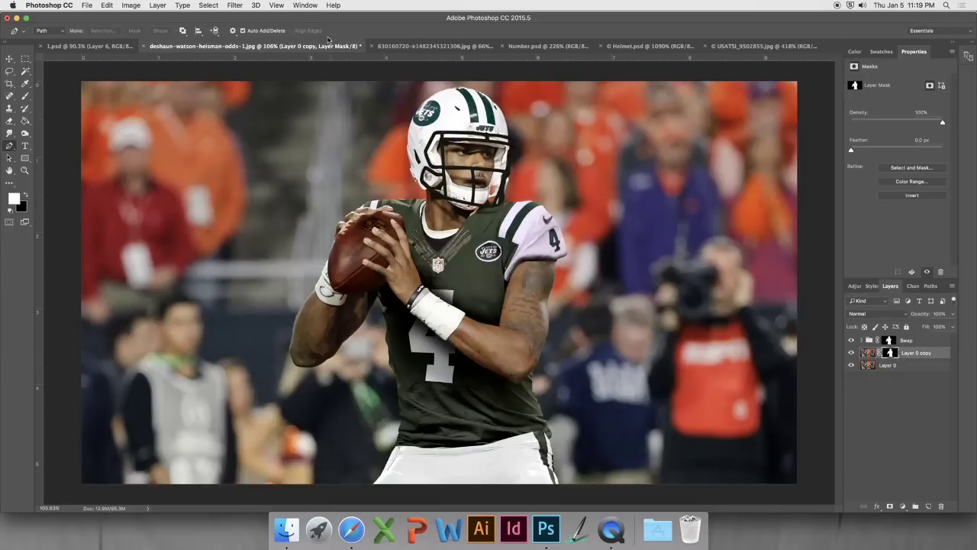
Load the Layer 0 copy mask as a selection and expand it by 25 pixels.
{"action": "left_click", "coordinate": [209, 6]}
{"action": "left_click", "coordinate": [229, 202]}
{"action": "left_click", "coordinate": [573, 196]}
{"action": "left_click", "coordinate": [209, 6]}
{"action": "mouse_move", "coordinate": [252, 132]}
{"action": "left_click", "coordinate": [329, 156]}
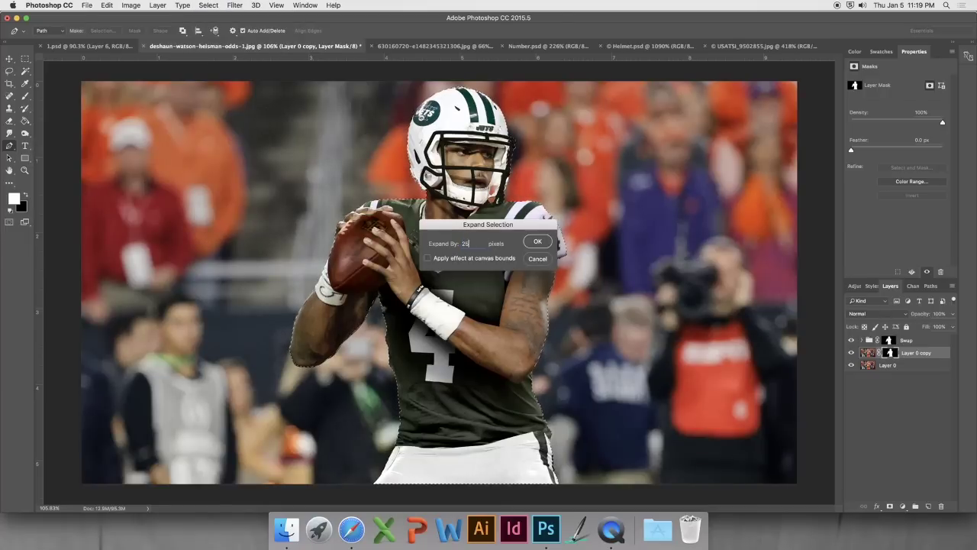
{"action": "key", "text": "Return"}
Feather the expanded player selection by 5 pixels.
{"action": "left_click", "coordinate": [208, 5]}
{"action": "mouse_move", "coordinate": [244, 133]}
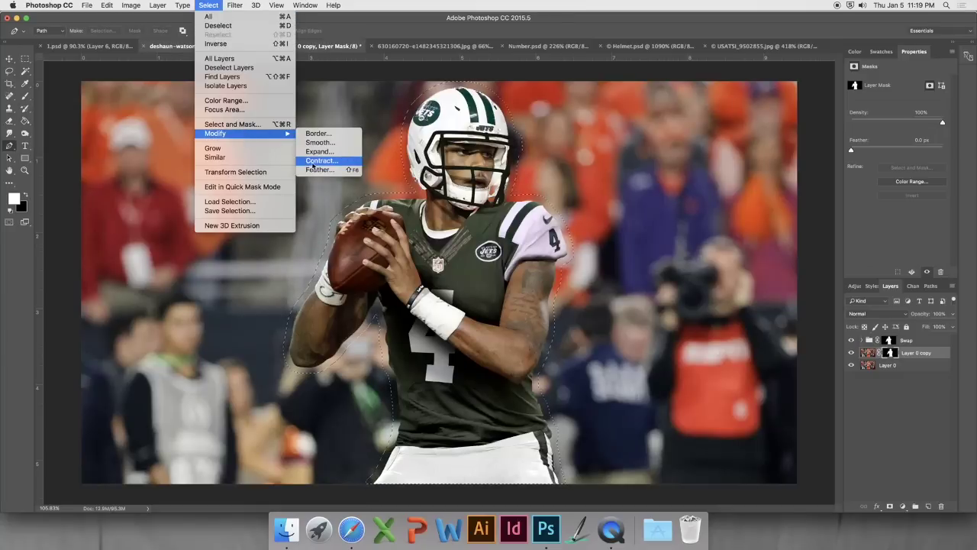
{"action": "left_click", "coordinate": [321, 173]}
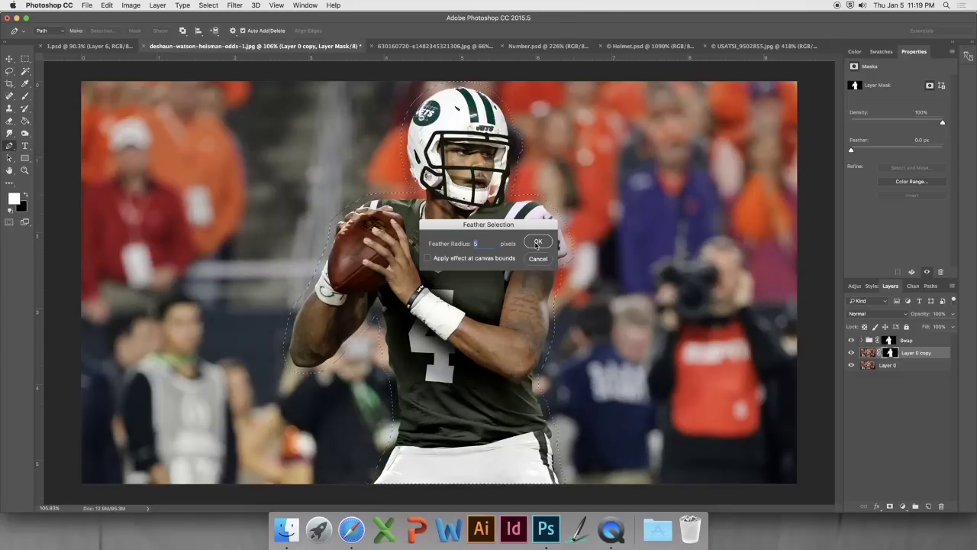
{"action": "left_click", "coordinate": [537, 242]}
Fill the selected player area on Layer 0 using Content-Aware with Color Adaptation at 100% opacity, and deselect.
{"action": "left_click", "coordinate": [890, 365]}
{"action": "left_click", "coordinate": [107, 5]}
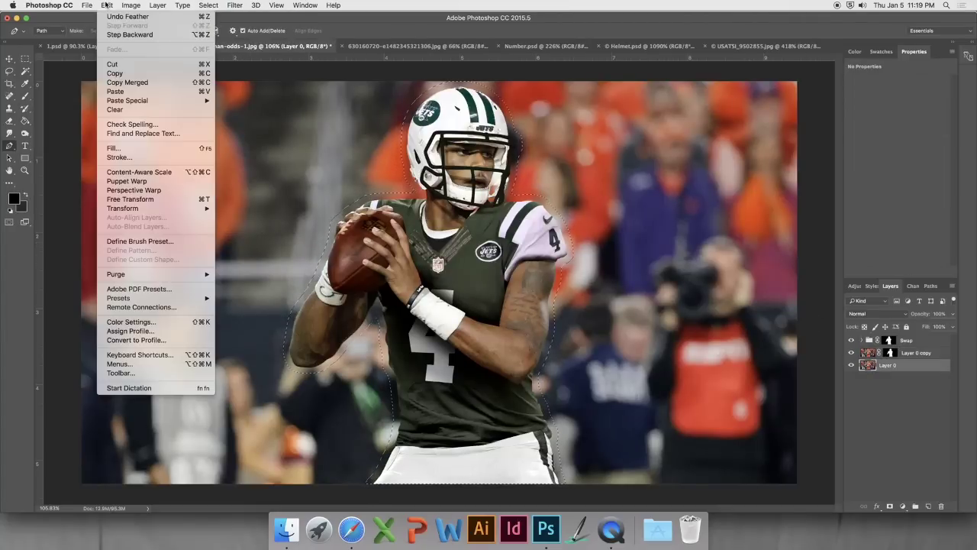
{"action": "left_click", "coordinate": [118, 151]}
{"action": "left_click", "coordinate": [483, 205]}
{"action": "left_click", "coordinate": [486, 173]}
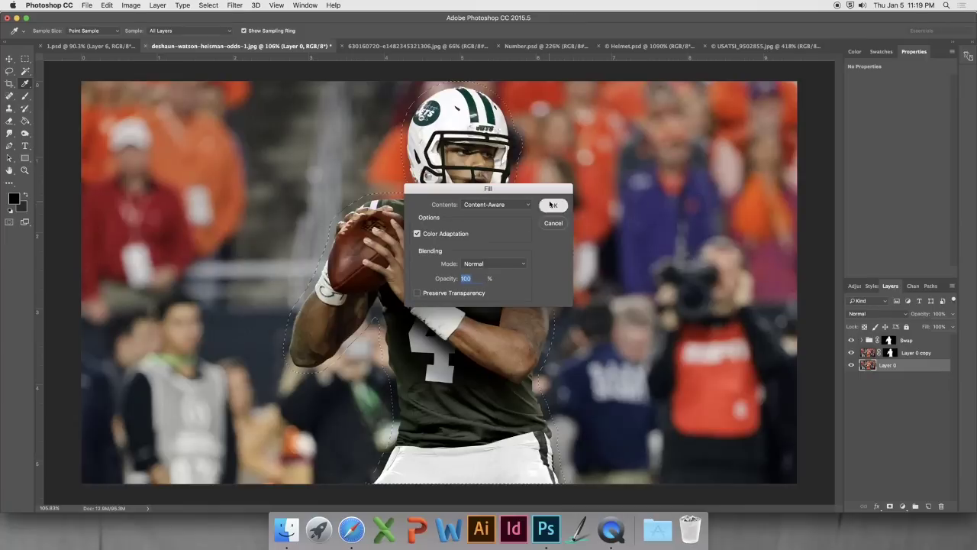
{"action": "left_click", "coordinate": [553, 205]}
{"action": "key", "text": "p"}
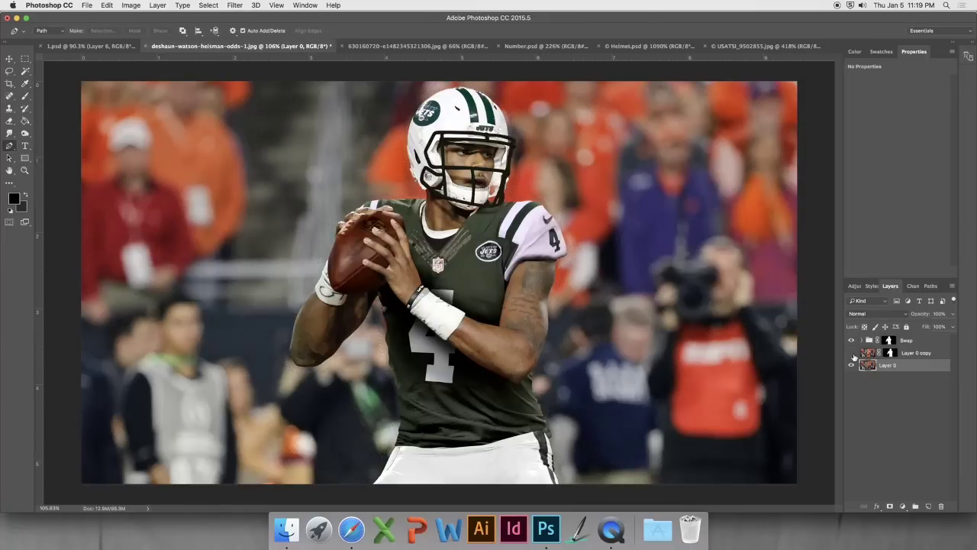
Check the filled background with the player layers hidden, restore them, and rename the Layer 0 copy as Body.
{"action": "left_click", "coordinate": [853, 354]}
{"action": "left_click", "coordinate": [852, 341]}
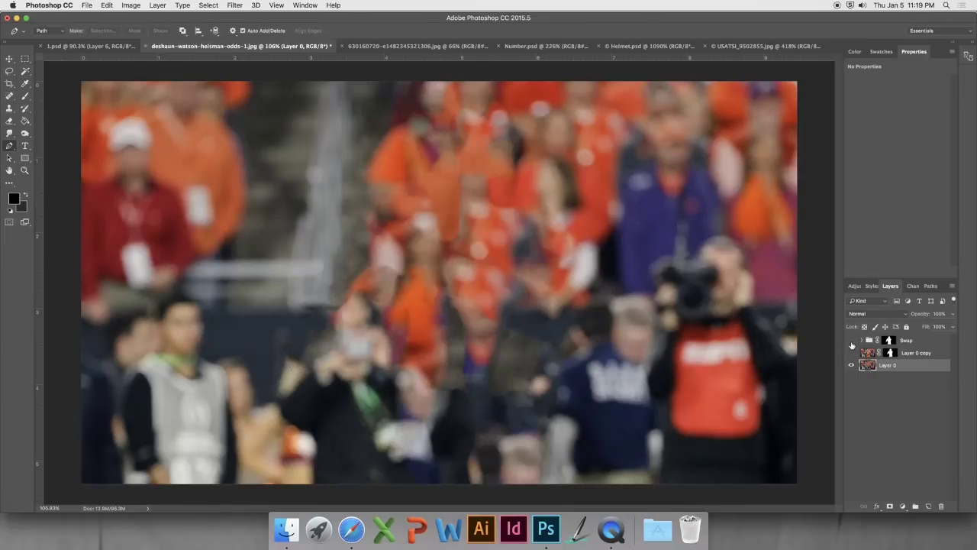
{"action": "left_click", "coordinate": [852, 354]}
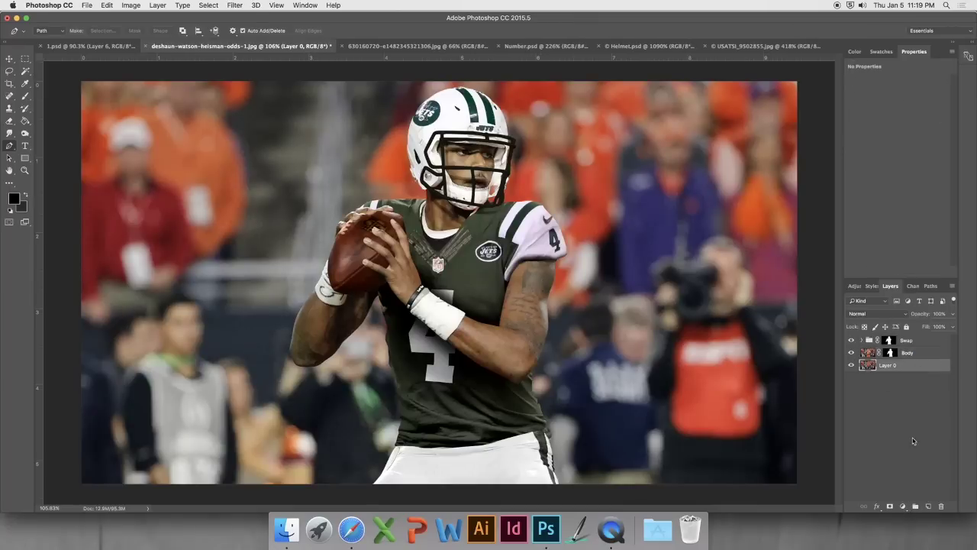
Add a Black & White adjustment layer above Layer 0 and fill its mask with black.
{"action": "left_click", "coordinate": [905, 506]}
{"action": "left_click", "coordinate": [926, 417]}
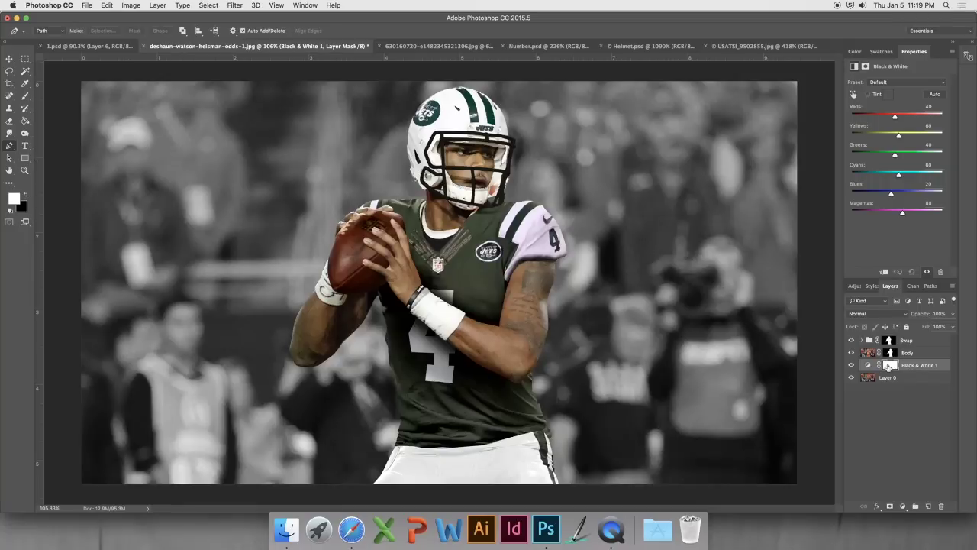
{"action": "key", "text": "shift+BackSpace"}
{"action": "left_click", "coordinate": [554, 207]}
{"action": "key", "text": "p"}
{"action": "key", "text": "shift+BackSpace"}
{"action": "left_click", "coordinate": [492, 215]}
{"action": "left_click", "coordinate": [486, 262]}
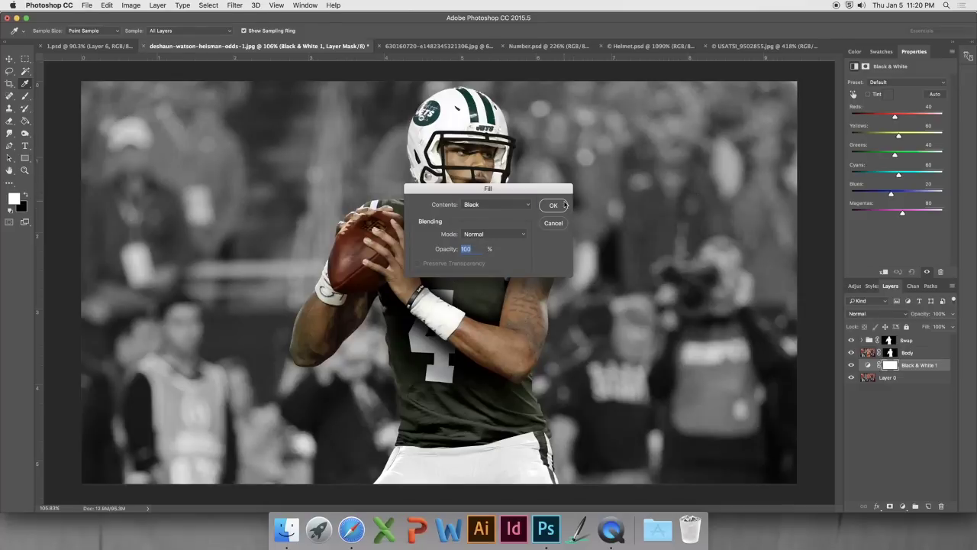
{"action": "left_click", "coordinate": [565, 200]}
{"action": "key", "text": "b"}
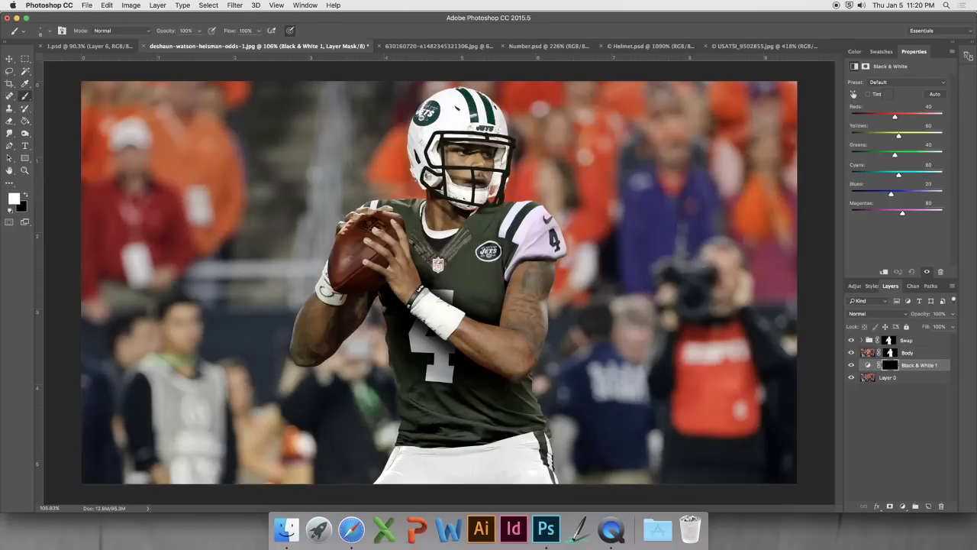
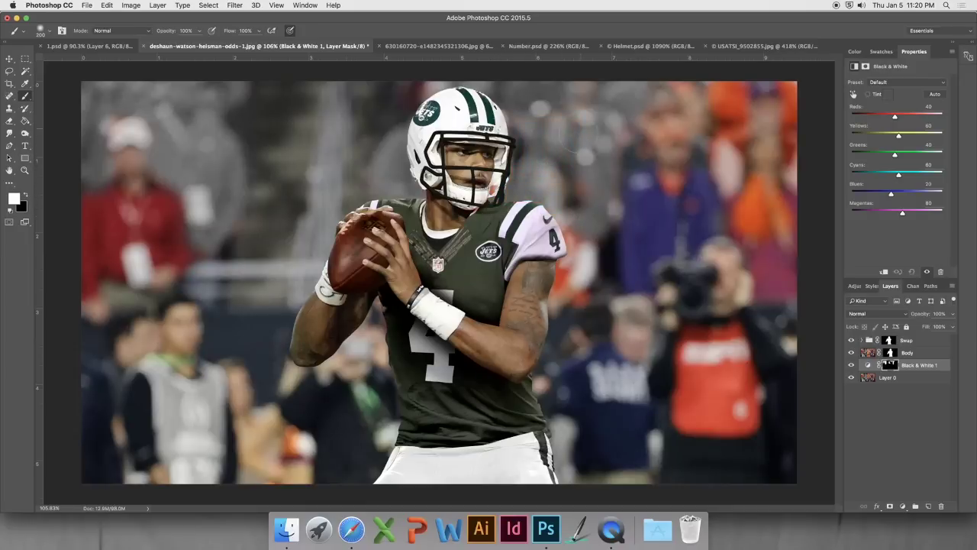
Paint white on the Black & White 1 mask over the orange spectators behind the purple-shirted man to desaturate them.
{"action": "left_click_drag", "start_coordinate": [759, 191], "coordinate": [754, 214]}
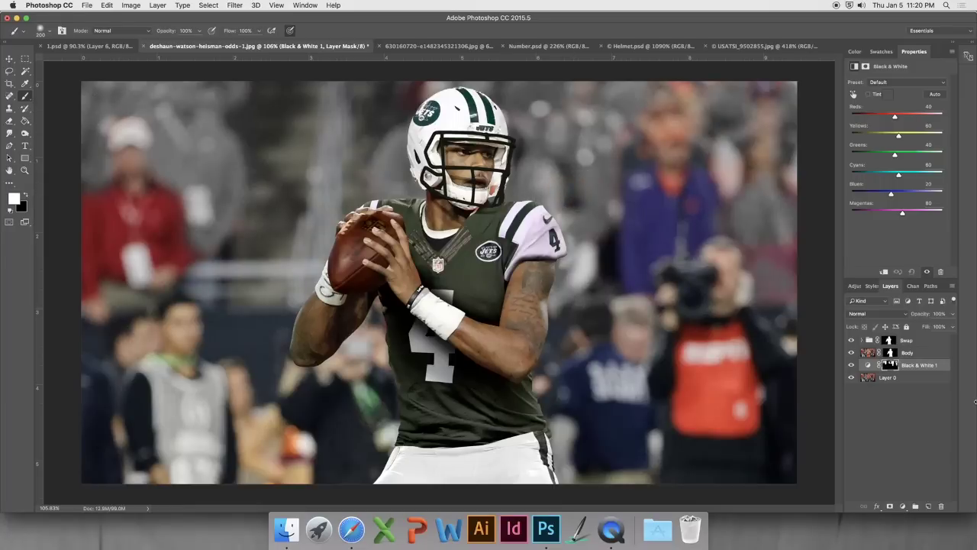
Copy the dark Color Fill layer from the Pants group to just above Black & White 1 and clip it to that adjustment.
{"action": "left_click", "coordinate": [863, 340]}
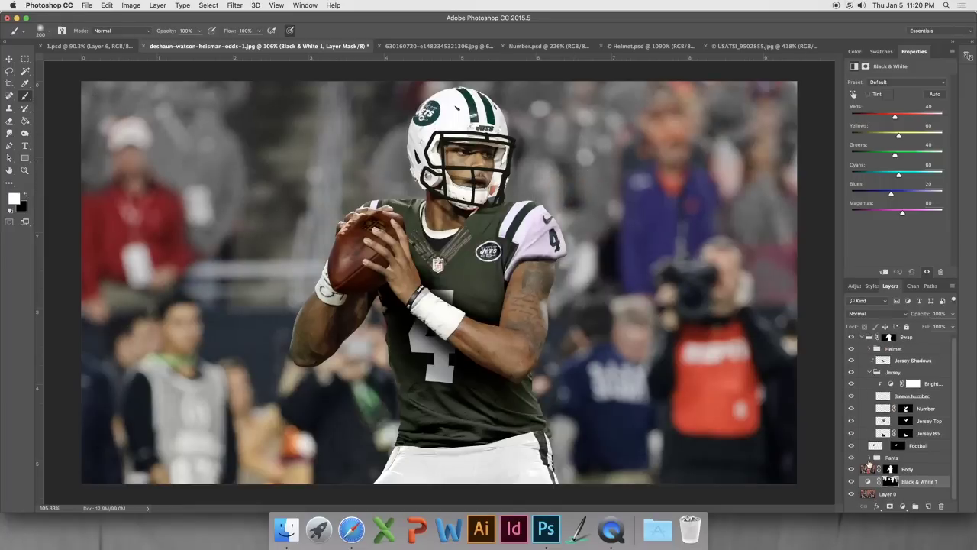
{"action": "left_click_drag", "start_coordinate": [892, 422], "coordinate": [890, 474]}
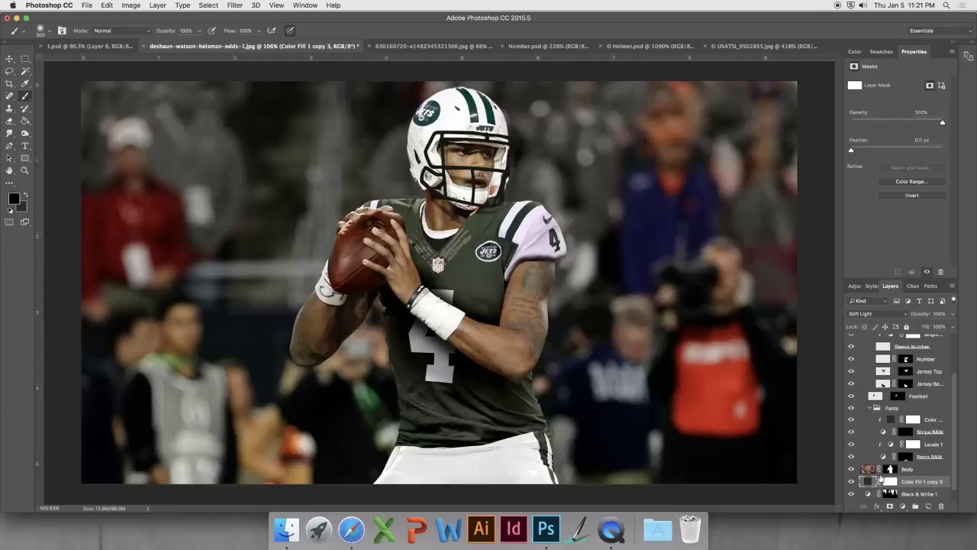
{"action": "scroll", "coordinate": [898, 413], "scroll_direction": "up", "scroll_amount": 4}
{"action": "left_click", "coordinate": [863, 341]}
{"action": "left_click", "coordinate": [874, 370], "text": "alt"}
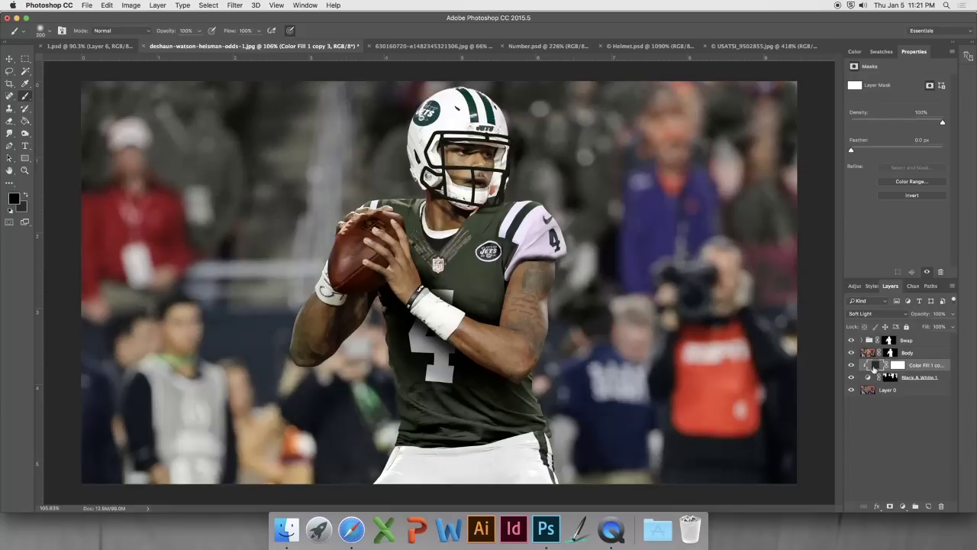
Set the Color Fill copy's blend mode to Color and Black & White 1's Reds to 6 and Yellows to 21.
{"action": "left_click", "coordinate": [877, 314]}
{"action": "left_click", "coordinate": [864, 413]}
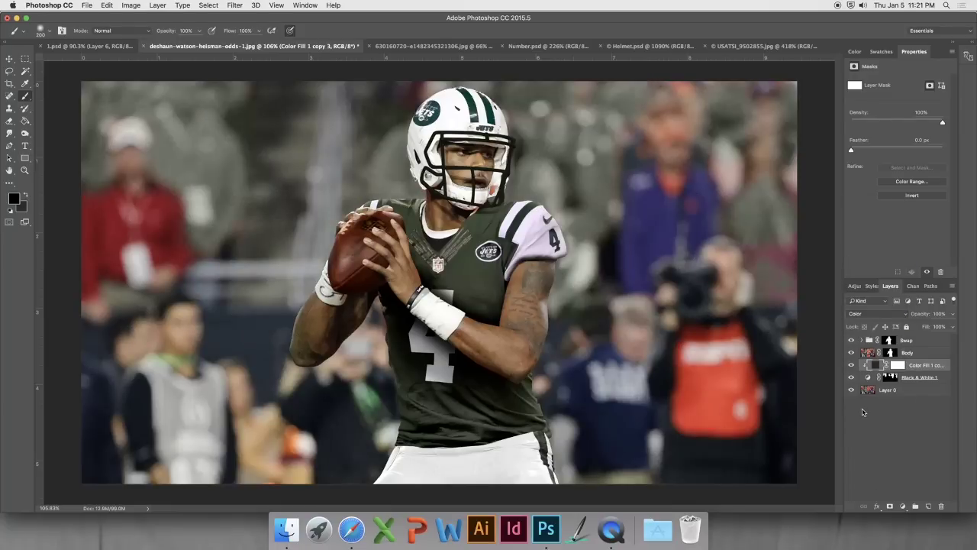
{"action": "left_click", "coordinate": [868, 379]}
{"action": "left_click_drag", "start_coordinate": [898, 113], "coordinate": [892, 137]}
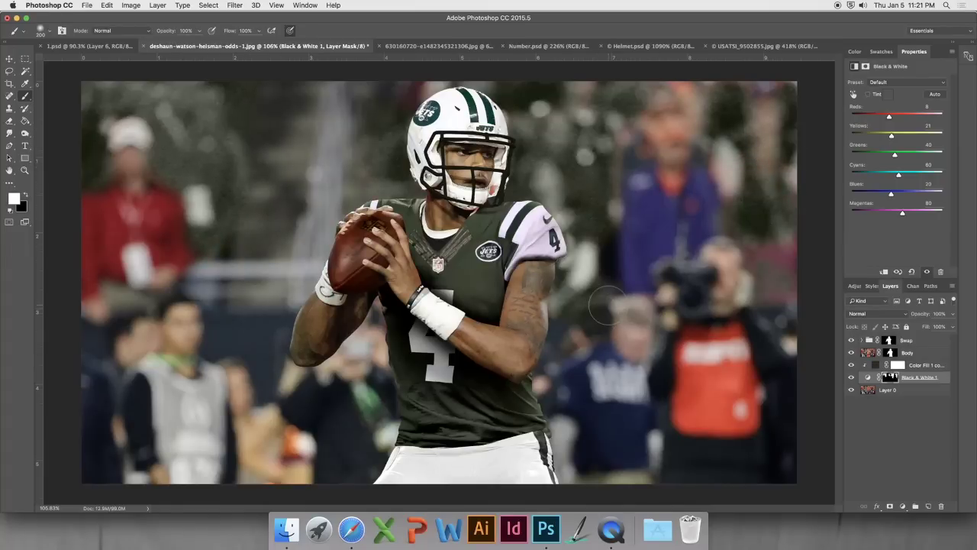
Add a second Black & White adjustment layer above the Swap group and fill its mask with black at 100% opacity.
{"action": "left_click", "coordinate": [907, 340]}
{"action": "left_click", "coordinate": [903, 506]}
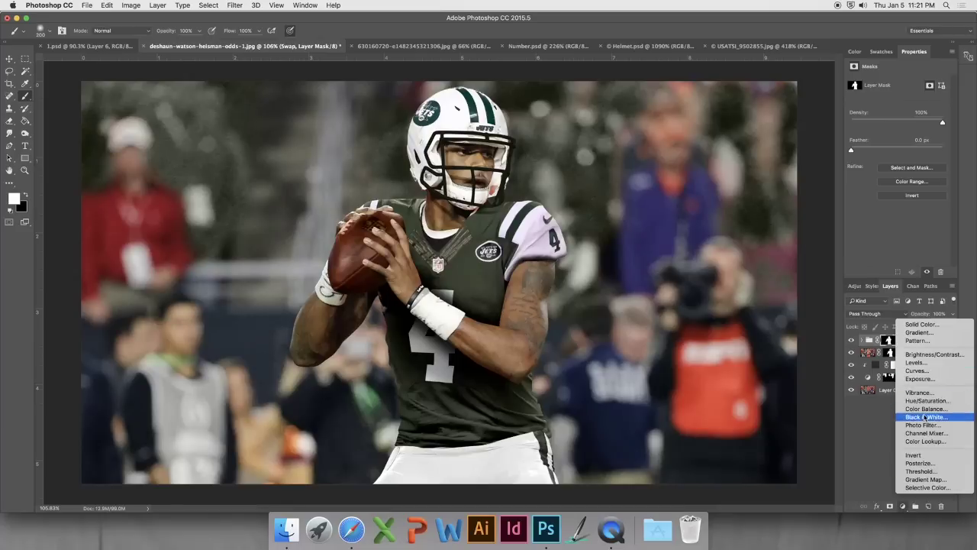
{"action": "left_click", "coordinate": [925, 417]}
{"action": "key", "text": "shift+BackSpace"}
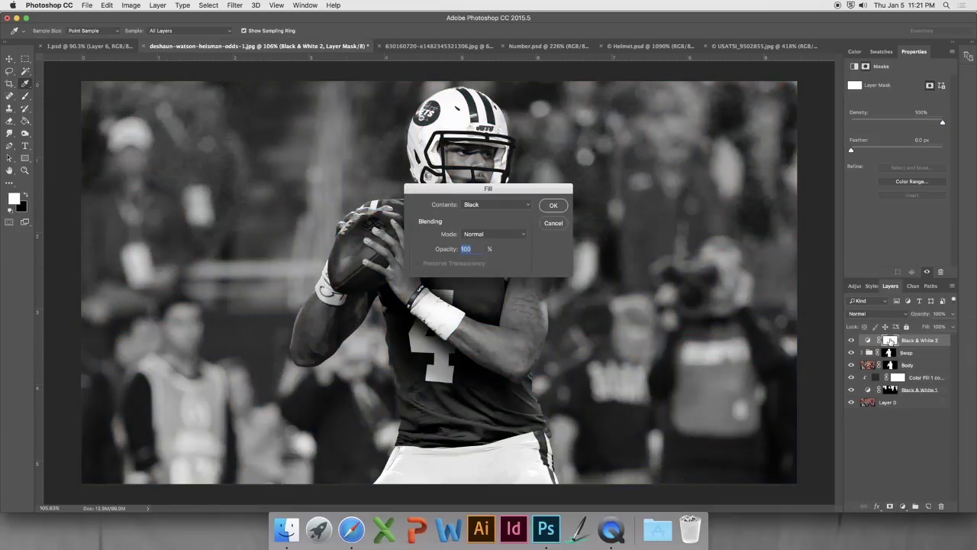
{"action": "key", "text": "Return"}
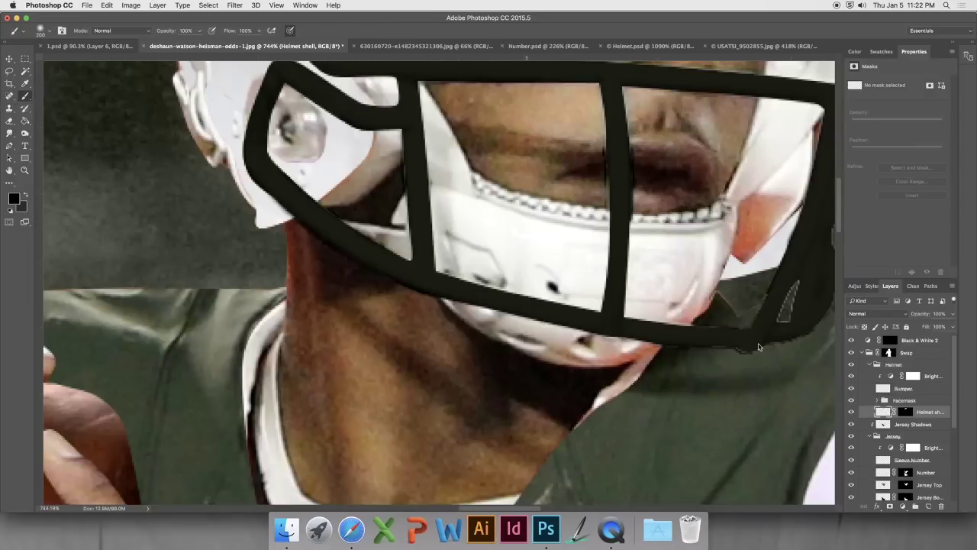
Paint white on the Black & White 2 mask with a smaller brush over the orange tints on the helmet's ear area and chin strap.
{"action": "left_click", "coordinate": [892, 341]}
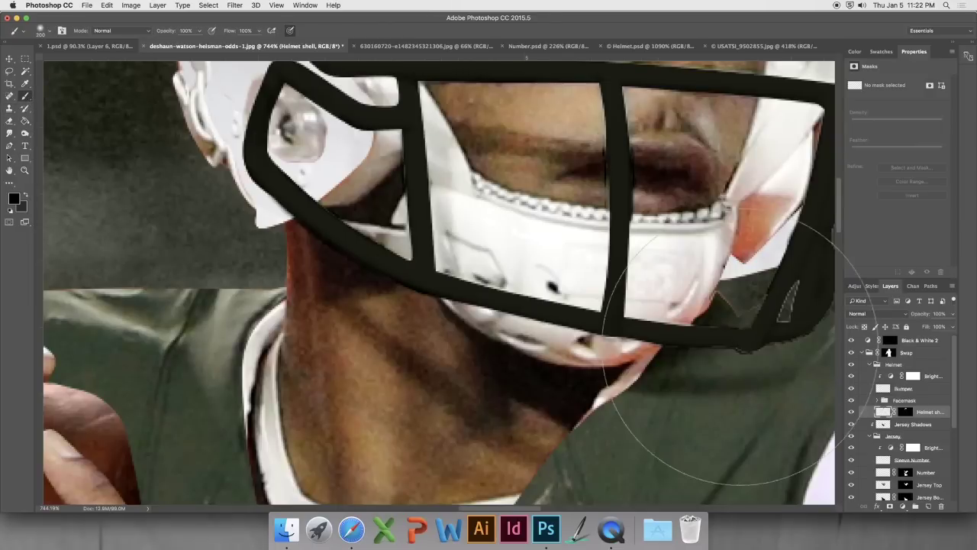
{"action": "key", "text": "bracketleft"}
{"action": "key", "text": "bracketleft"}
{"action": "key", "text": "bracketleft"}
{"action": "key", "text": "bracketleft"}
{"action": "key", "text": "bracketleft"}
{"action": "key", "text": "bracketleft"}
{"action": "key", "text": "bracketleft"}
{"action": "key", "text": "bracketleft"}
{"action": "key", "text": "bracketleft"}
{"action": "key", "text": "bracketleft"}
{"action": "key", "text": "bracketleft"}
{"action": "key", "text": "bracketleft"}
{"action": "key", "text": "bracketleft"}
{"action": "key", "text": "bracketleft"}
{"action": "key", "text": "bracketleft"}
{"action": "key", "text": "bracketleft"}
{"action": "key", "text": "bracketleft"}
{"action": "key", "text": "bracketleft"}
{"action": "key", "text": "bracketleft"}
{"action": "key", "text": "bracketleft"}
{"action": "key", "text": "bracketleft"}
{"action": "key", "text": "bracketleft"}
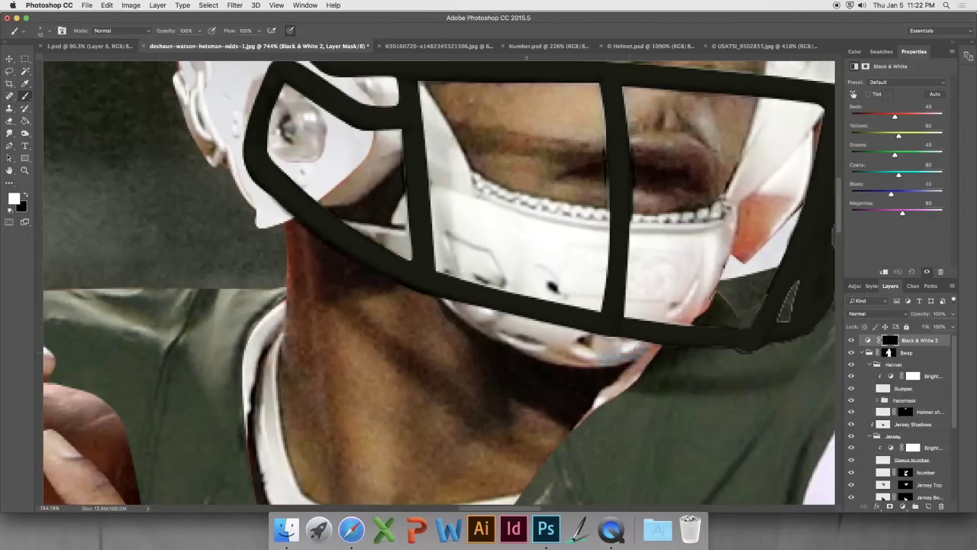
{"action": "key", "text": "bracketleft"}
{"action": "key", "text": "bracketleft"}
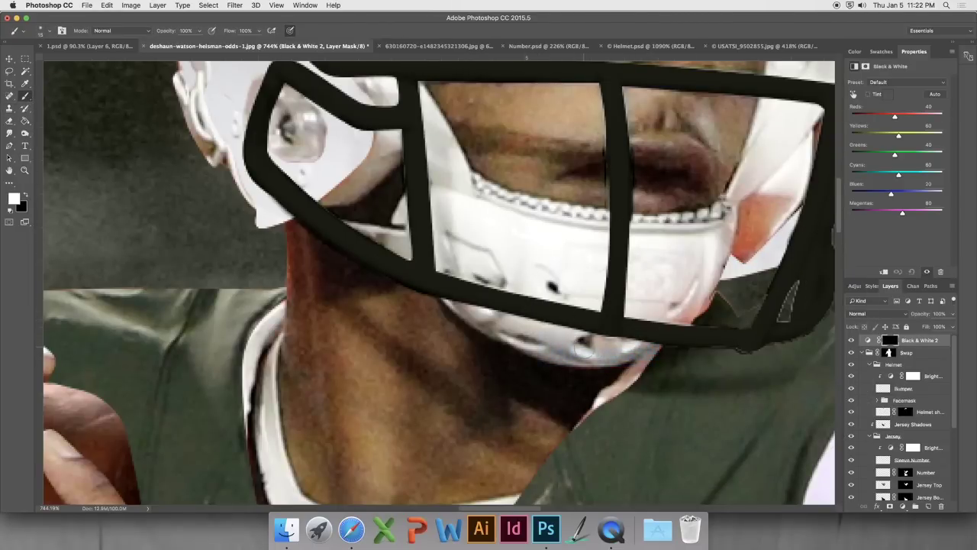
{"action": "key", "text": "bracketleft"}
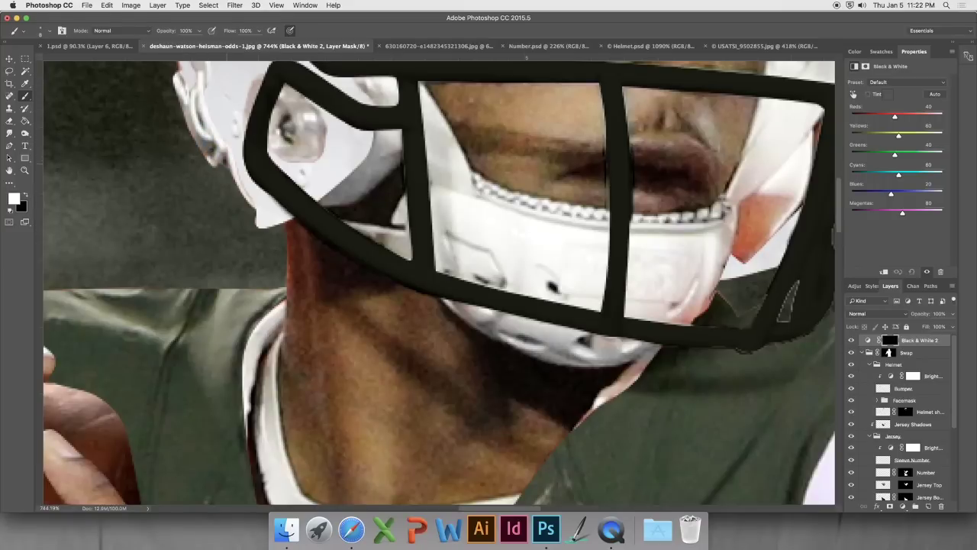
{"action": "key", "text": "x"}
{"action": "key", "text": "x"}
{"action": "key", "text": "x"}
{"action": "key", "text": "x"}
{"action": "left_click_drag", "start_coordinate": [781, 208], "coordinate": [766, 201]}
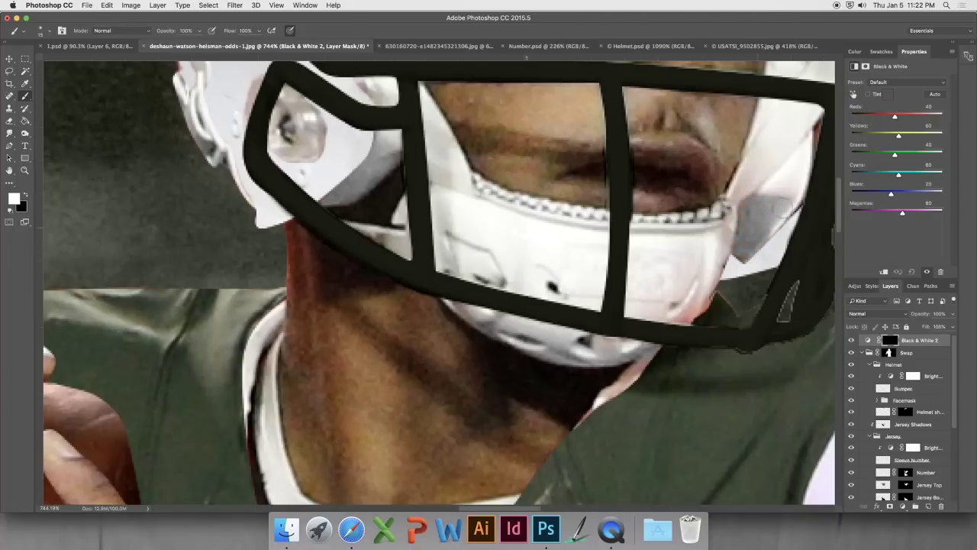
Paint white on the Jersey Top mask to cover the orange collar edge seen through the facemask.
{"action": "scroll", "coordinate": [744, 302], "scroll_direction": "up", "scroll_amount": 5}
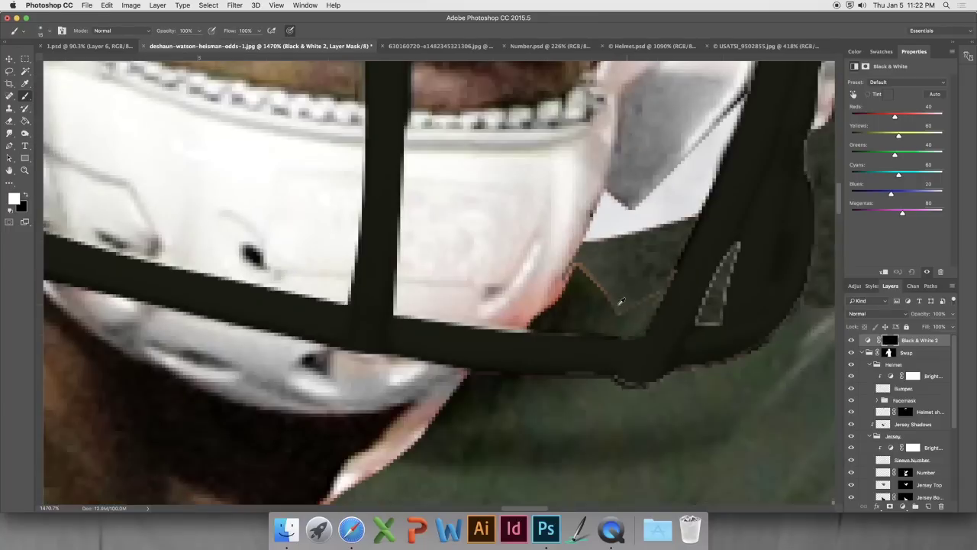
{"action": "scroll", "coordinate": [620, 301], "scroll_direction": "down", "scroll_amount": 1}
{"action": "left_click", "coordinate": [886, 468]}
{"action": "left_click", "coordinate": [902, 480]}
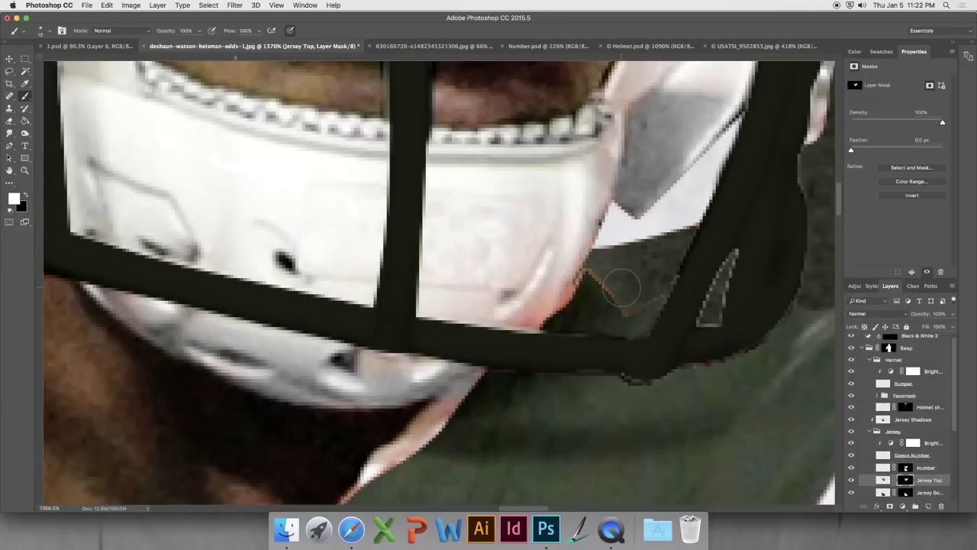
{"action": "mouse_move", "coordinate": [596, 276]}
{"action": "left_mouse_down"}
{"action": "mouse_move", "coordinate": [569, 302]}
{"action": "mouse_move", "coordinate": [580, 283]}
{"action": "mouse_move", "coordinate": [604, 288]}
{"action": "left_mouse_up"}
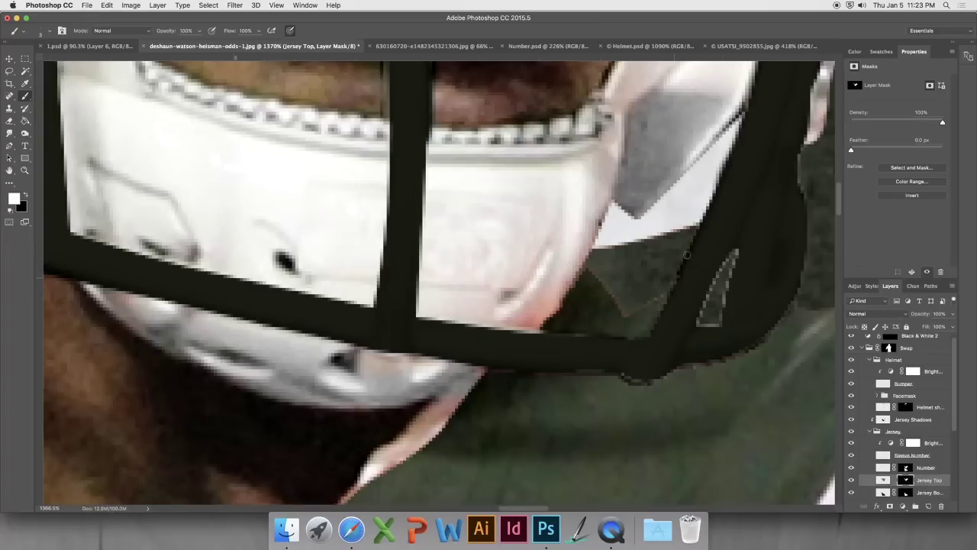
Paint the Jersey Top mask along the shoulder's upper edge to cover the red fringe beside the facemask.
{"action": "scroll", "coordinate": [671, 282], "scroll_direction": "down", "scroll_amount": 6}
{"action": "scroll", "coordinate": [676, 287], "scroll_direction": "up", "scroll_amount": 8}
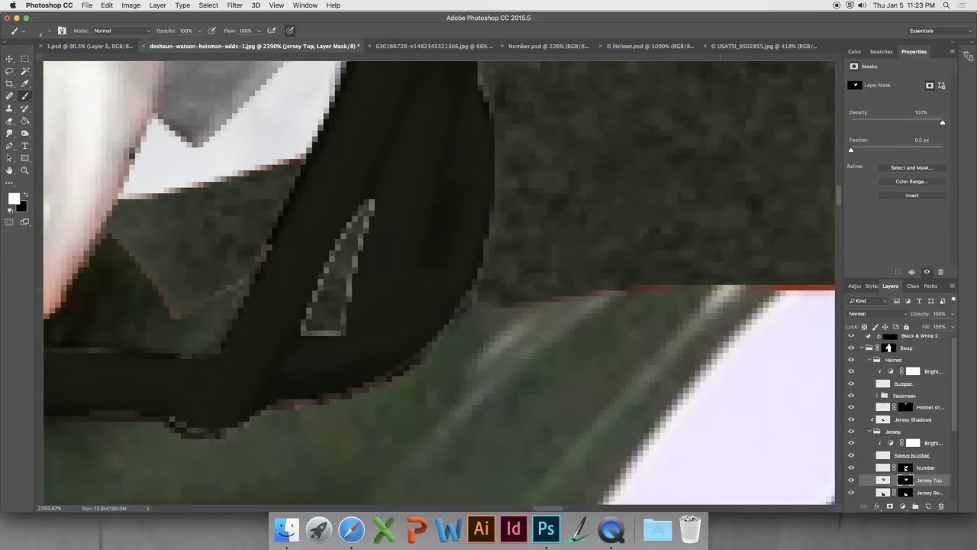
{"action": "scroll", "coordinate": [641, 290], "scroll_direction": "right", "scroll_amount": 3}
{"action": "scroll", "coordinate": [664, 296], "scroll_direction": "right", "scroll_amount": 8}
{"action": "left_click_drag", "start_coordinate": [561, 288], "coordinate": [729, 275]}
{"action": "scroll", "coordinate": [733, 279], "scroll_direction": "down", "scroll_amount": 4}
{"action": "scroll", "coordinate": [763, 281], "scroll_direction": "right", "scroll_amount": 4}
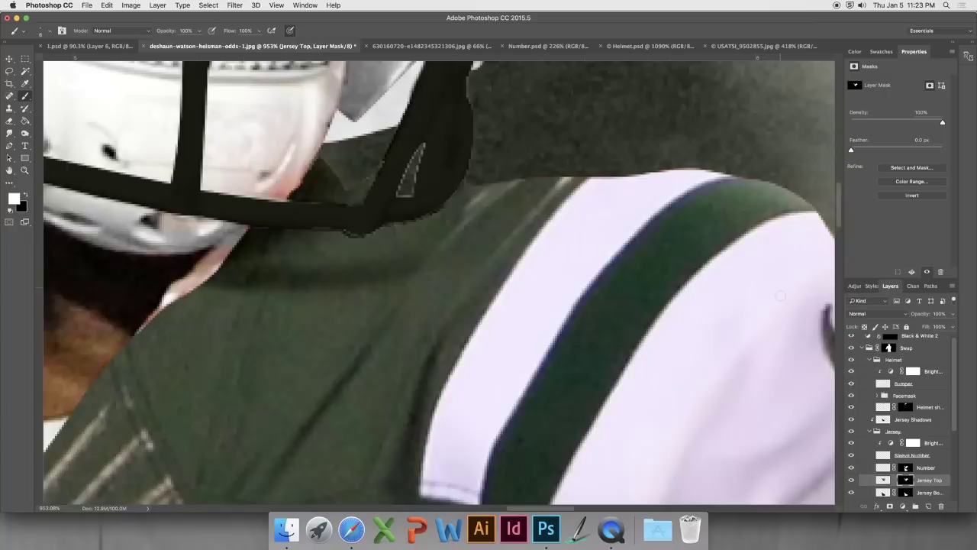
Clean the outer edge and lower corner of the numbered sleeve by painting on the Jersey Top mask.
{"action": "scroll", "coordinate": [798, 281], "scroll_direction": "right", "scroll_amount": 2}
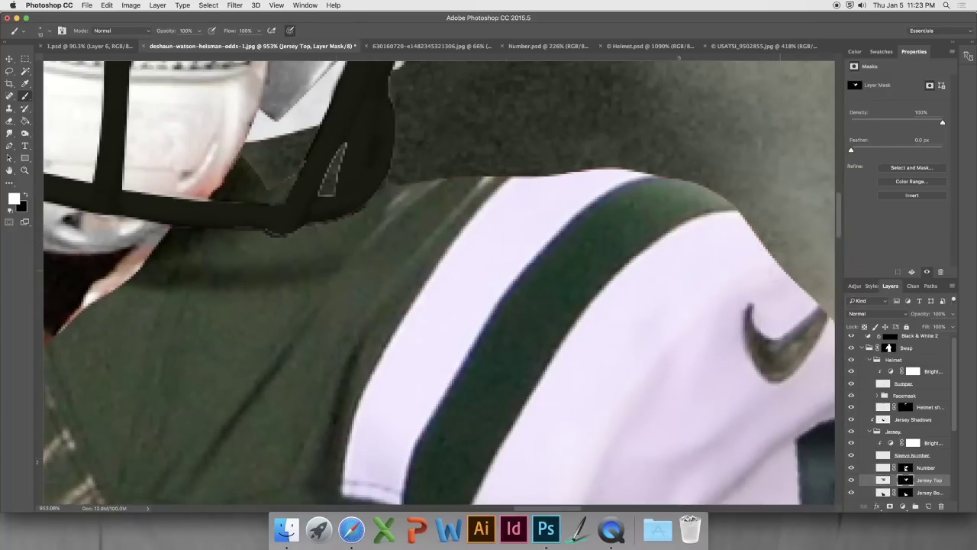
{"action": "scroll", "coordinate": [756, 252], "scroll_direction": "right", "scroll_amount": 3}
{"action": "scroll", "coordinate": [761, 312], "scroll_direction": "right", "scroll_amount": 5}
{"action": "scroll", "coordinate": [768, 306], "scroll_direction": "down", "scroll_amount": 6}
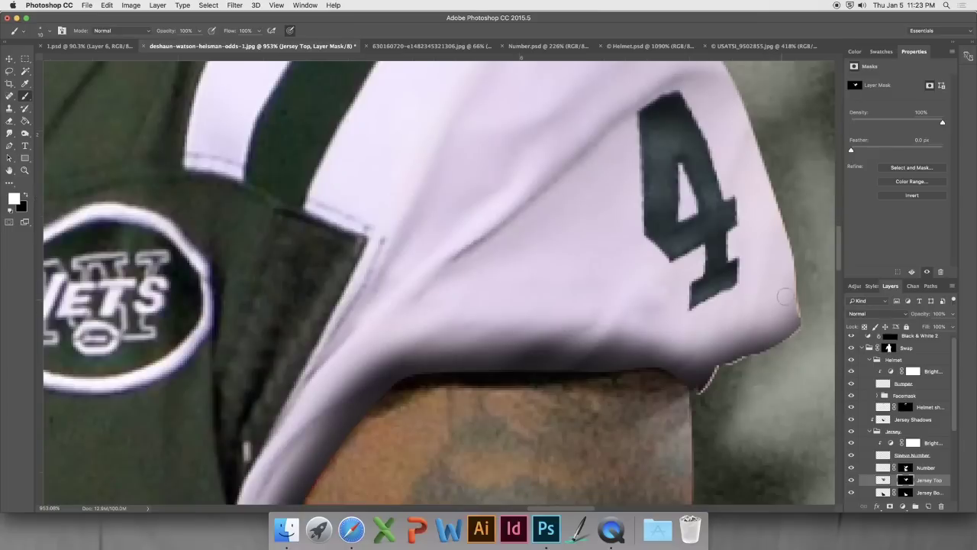
{"action": "left_click_drag", "start_coordinate": [699, 391], "coordinate": [741, 357]}
Clone dark green fabric over the red fringe along the lower jersey edge on the Jersey Bottom layer with the Clone Stamp.
{"action": "scroll", "coordinate": [744, 336], "scroll_direction": "down", "scroll_amount": 3}
{"action": "scroll", "coordinate": [742, 338], "scroll_direction": "down", "scroll_amount": 5}
{"action": "scroll", "coordinate": [366, 438], "scroll_direction": "down", "scroll_amount": 6}
{"action": "scroll", "coordinate": [458, 328], "scroll_direction": "down", "scroll_amount": 5}
{"action": "scroll", "coordinate": [341, 176], "scroll_direction": "up", "scroll_amount": 10}
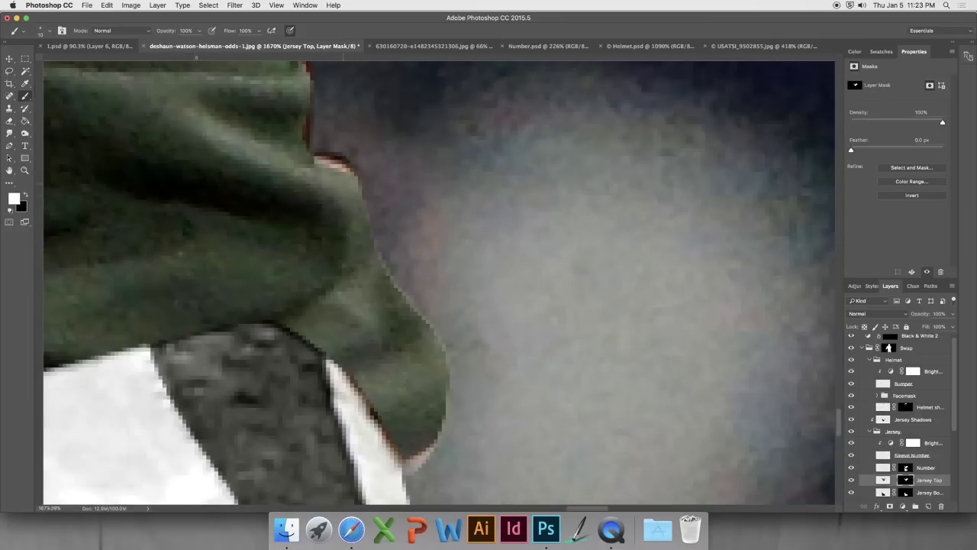
{"action": "scroll", "coordinate": [302, 134], "scroll_direction": "up", "scroll_amount": 3}
{"action": "key", "text": "x"}
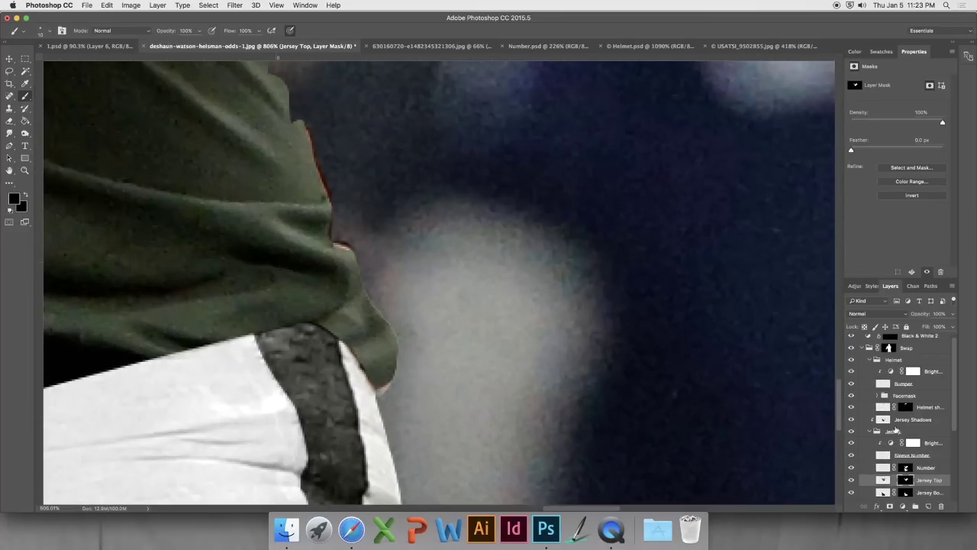
{"action": "left_click", "coordinate": [905, 492]}
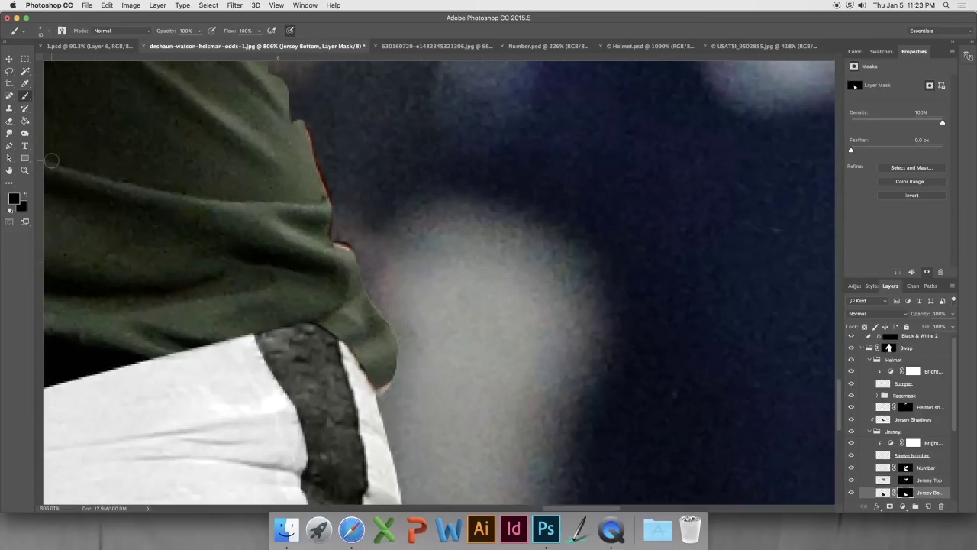
{"action": "key", "text": "x"}
{"action": "left_click", "coordinate": [10, 109]}
{"action": "left_click", "coordinate": [883, 492]}
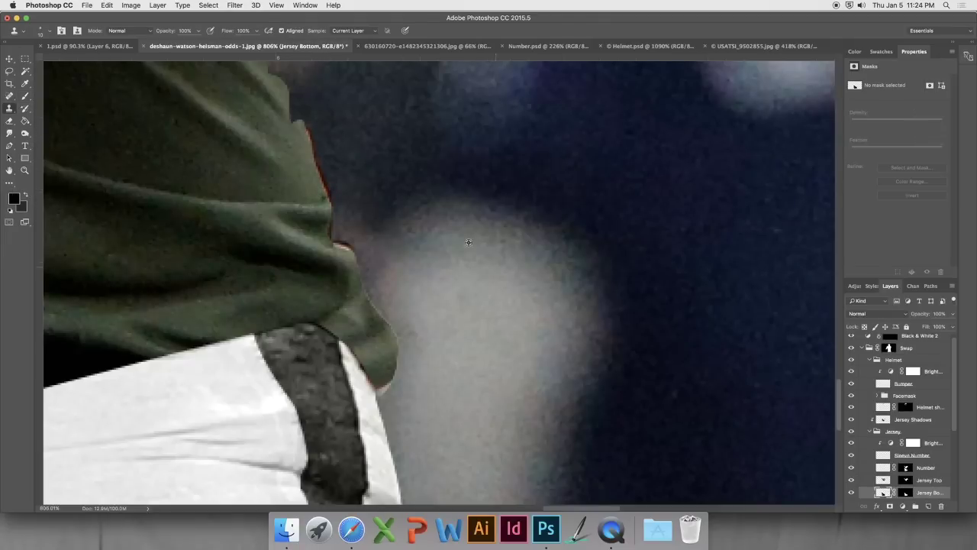
{"action": "mouse_move", "coordinate": [313, 151]}
{"action": "left_mouse_down"}
{"action": "mouse_move", "coordinate": [327, 209]}
{"action": "mouse_move", "coordinate": [313, 193]}
{"action": "mouse_move", "coordinate": [320, 201]}
{"action": "mouse_move", "coordinate": [305, 234]}
{"action": "mouse_move", "coordinate": [331, 228]}
{"action": "mouse_move", "coordinate": [339, 256]}
{"action": "left_mouse_up"}
{"action": "left_click", "coordinate": [310, 202], "text": "alt"}
{"action": "scroll", "coordinate": [385, 358], "scroll_direction": "down", "scroll_amount": 1}
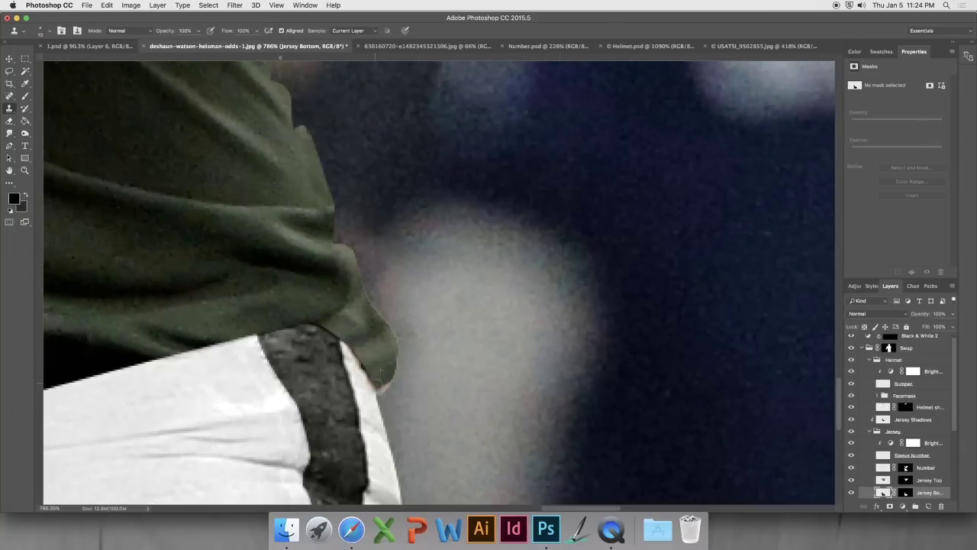
{"action": "scroll", "coordinate": [395, 363], "scroll_direction": "down", "scroll_amount": 3}
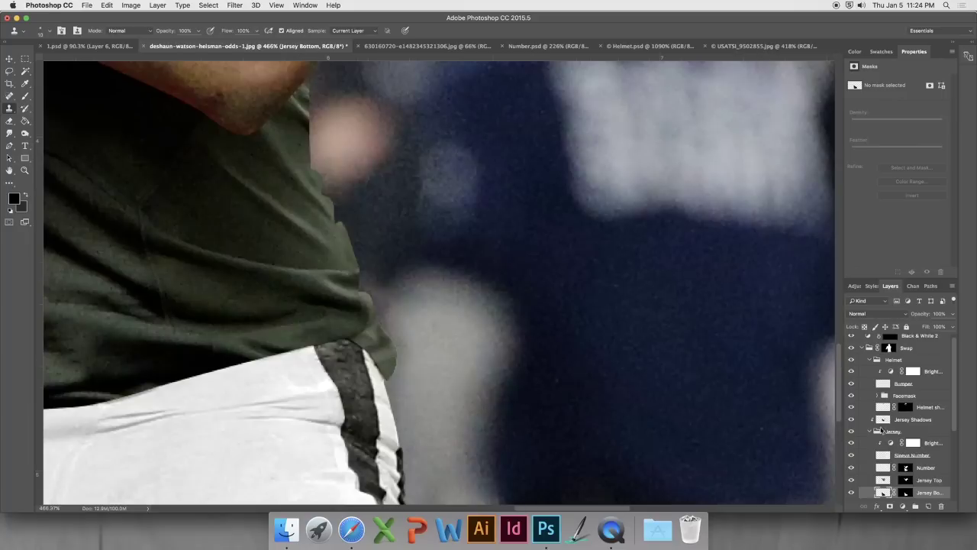
Paint a black shadow on the Jersey Shadows layer over the jersey's hem beside the pants stripe using a larger brush.
{"action": "left_click", "coordinate": [917, 419]}
{"action": "key", "text": "b"}
{"action": "key", "text": "bracketright"}
{"action": "key", "text": "bracketright"}
{"action": "key", "text": "bracketright"}
{"action": "key", "text": "bracketright"}
{"action": "key", "text": "bracketright"}
{"action": "key", "text": "bracketright"}
{"action": "key", "text": "bracketright"}
{"action": "key", "text": "bracketright"}
{"action": "key", "text": "bracketright"}
{"action": "key", "text": "bracketright"}
{"action": "key", "text": "bracketright"}
{"action": "key", "text": "bracketright"}
{"action": "left_click_drag", "start_coordinate": [382, 366], "coordinate": [399, 412]}
{"action": "scroll", "coordinate": [339, 431], "scroll_direction": "down", "scroll_amount": 5}
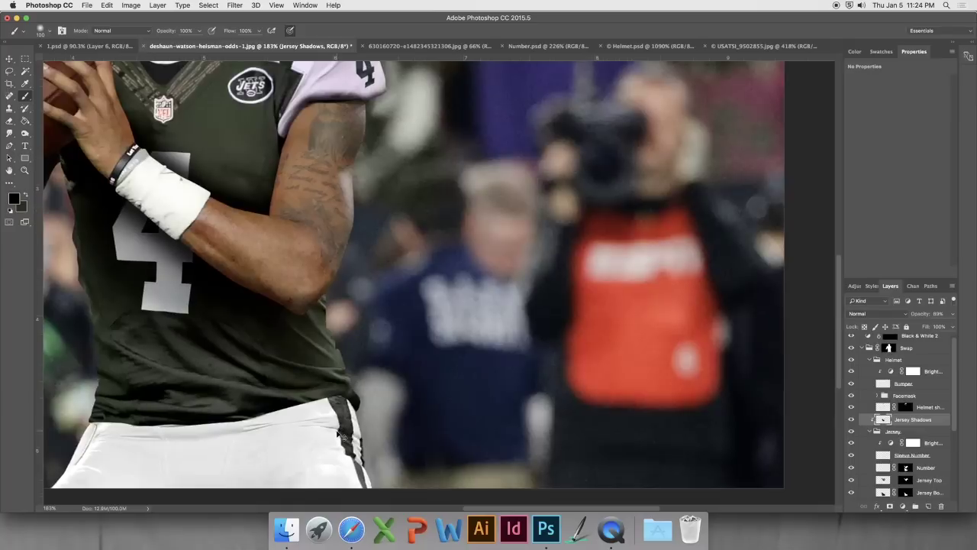
Shade the jersey's football-side edge on Jersey Shadows with a 300-size black brush at 24% opacity.
{"action": "scroll", "coordinate": [341, 433], "scroll_direction": "left", "scroll_amount": 3}
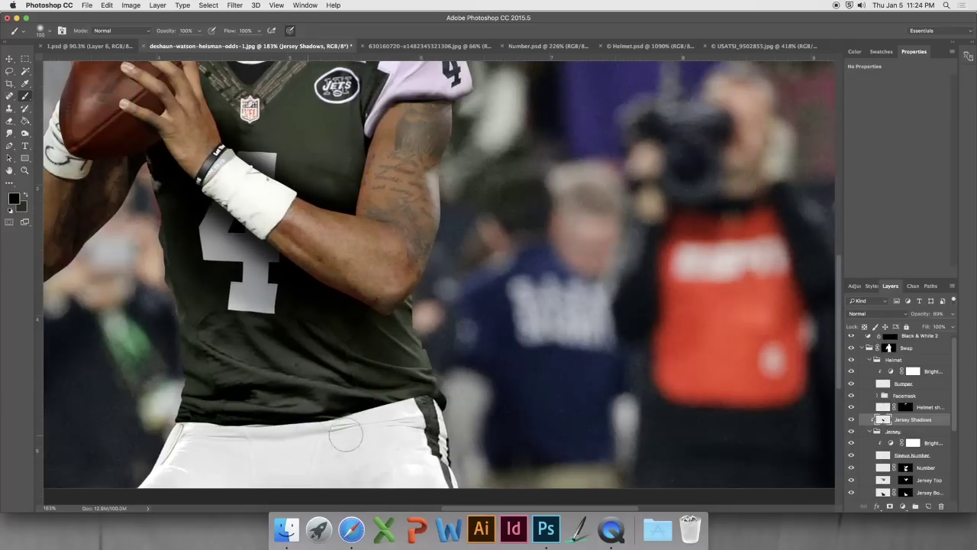
{"action": "key", "text": "bracketright"}
{"action": "key", "text": "bracketright"}
{"action": "key", "text": "bracketright"}
{"action": "key", "text": "bracketright"}
{"action": "left_click_drag", "start_coordinate": [172, 34], "coordinate": [109, 44]}
{"action": "left_click", "coordinate": [147, 302]}
{"action": "mouse_move", "coordinate": [167, 31]}
{"action": "left_mouse_down"}
{"action": "mouse_move", "coordinate": [181, 33]}
{"action": "mouse_move", "coordinate": [173, 33]}
{"action": "left_mouse_up"}
{"action": "key", "text": "bracketright"}
{"action": "key", "text": "bracketright"}
{"action": "left_click_drag", "start_coordinate": [134, 389], "coordinate": [153, 286]}
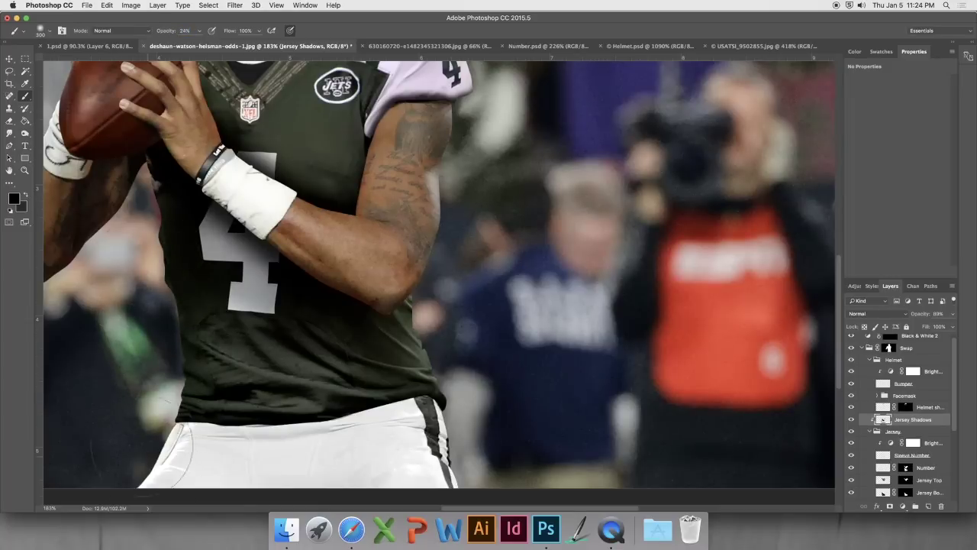
Examine the jersey shading and the whole composite, and reduce the brush size to 70.
{"action": "scroll", "coordinate": [161, 384], "scroll_direction": "down", "scroll_amount": 5}
{"action": "scroll", "coordinate": [468, 346], "scroll_direction": "up", "scroll_amount": 5}
{"action": "scroll", "coordinate": [303, 132], "scroll_direction": "down", "scroll_amount": 2}
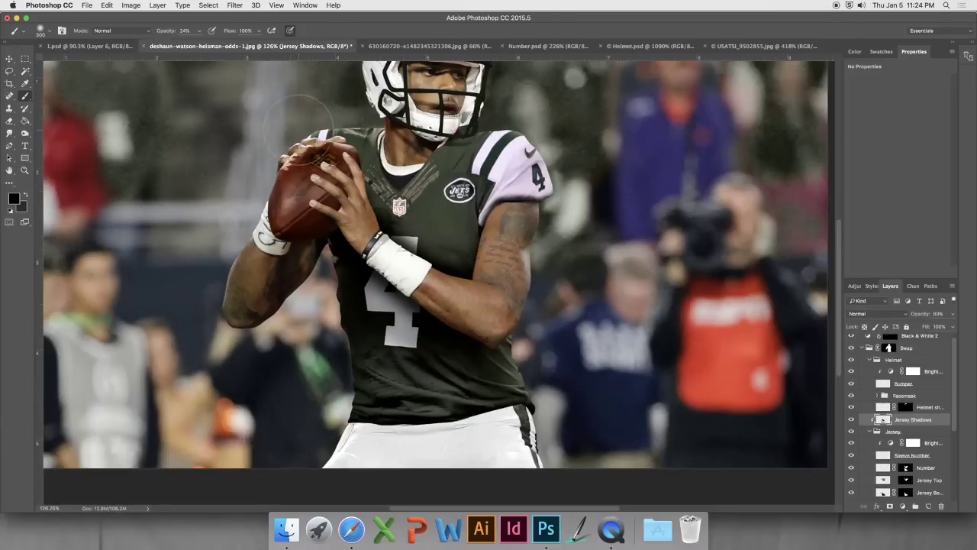
{"action": "scroll", "coordinate": [310, 137], "scroll_direction": "down", "scroll_amount": 1}
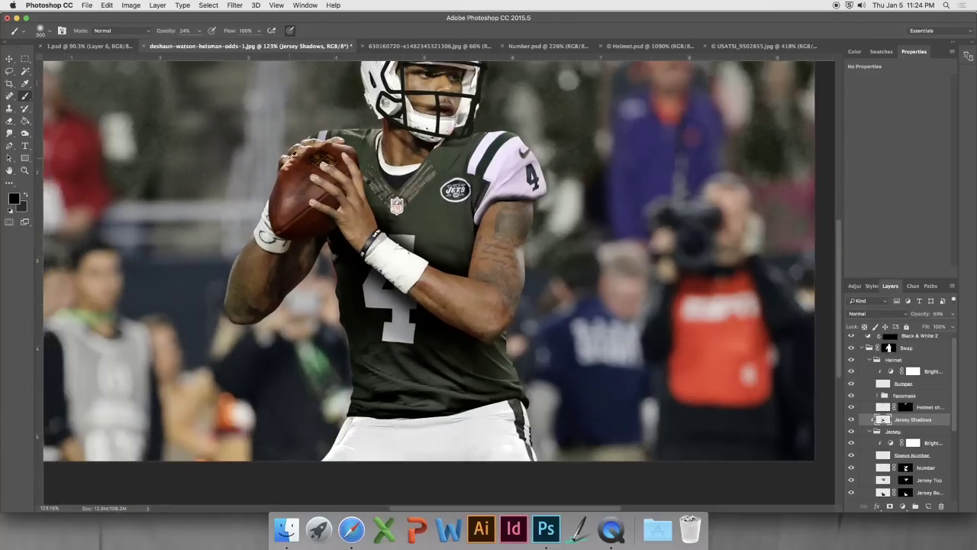
{"action": "scroll", "coordinate": [399, 243], "scroll_direction": "down", "scroll_amount": 5}
{"action": "key", "text": "bracketleft"}
{"action": "key", "text": "bracketleft"}
{"action": "key", "text": "bracketleft"}
{"action": "key", "text": "bracketleft"}
{"action": "key", "text": "bracketleft"}
{"action": "key", "text": "bracketleft"}
{"action": "key", "text": "bracketleft"}
{"action": "key", "text": "bracketleft"}
{"action": "scroll", "coordinate": [378, 315], "scroll_direction": "down", "scroll_amount": 2}
{"action": "scroll", "coordinate": [378, 315], "scroll_direction": "up", "scroll_amount": 2}
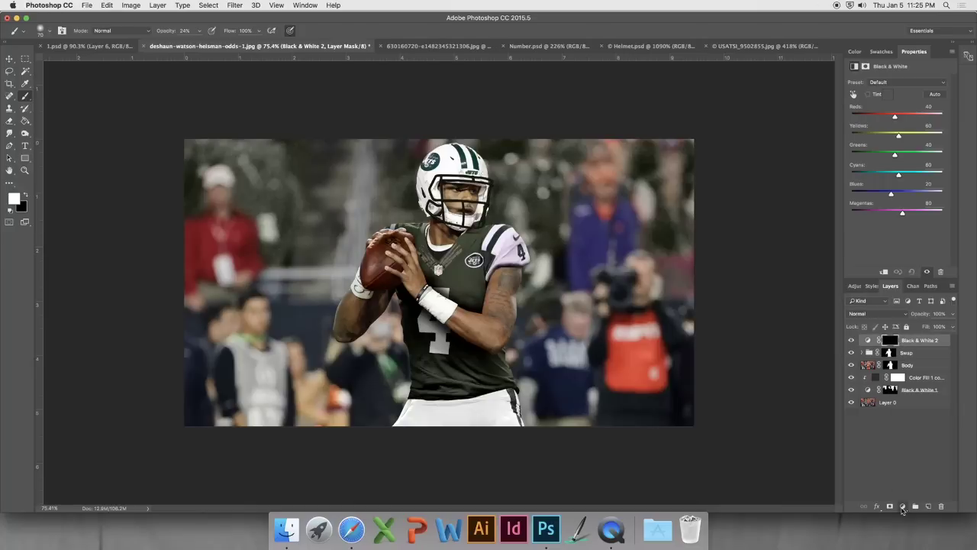
Add a Levels adjustment layer at the top of the stack with input black at 15 and output black at 15.
{"action": "left_click", "coordinate": [902, 506]}
{"action": "left_click", "coordinate": [920, 364]}
{"action": "left_click_drag", "start_coordinate": [861, 149], "coordinate": [867, 177]}
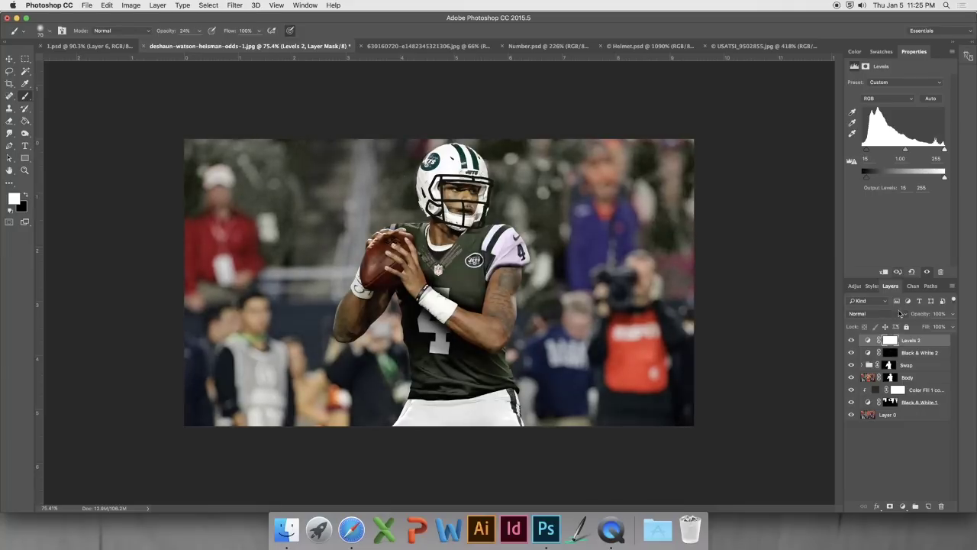
Add a Color Balance adjustment layer above the Levels 2 layer.
{"action": "left_click", "coordinate": [903, 506]}
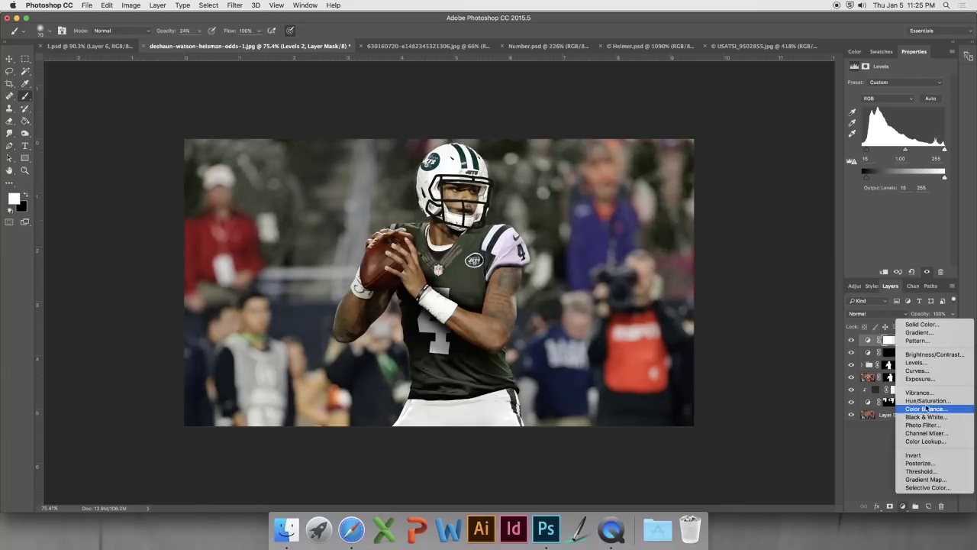